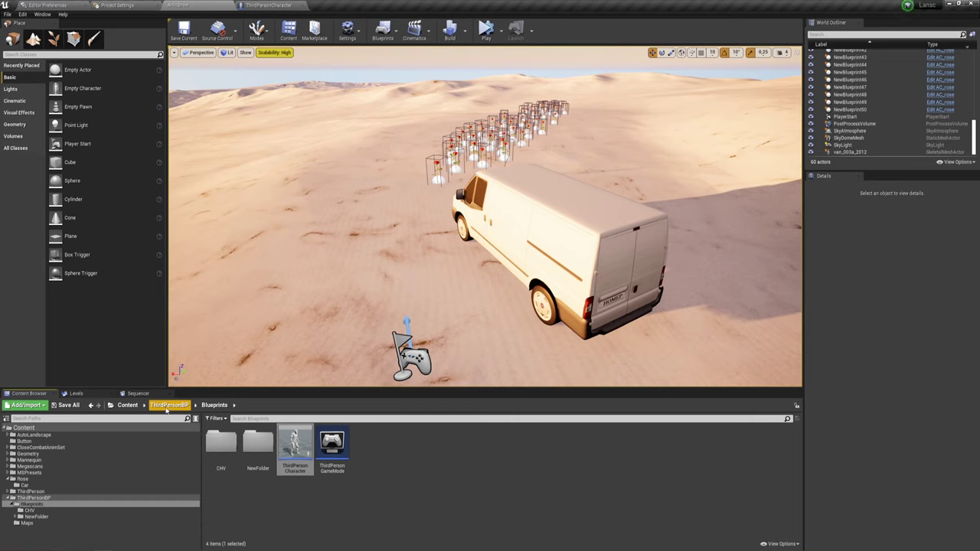
Navigate from ThirdPersonBP up to the Content root and open the Rose folder.
{"action": "left_click", "coordinate": [168, 405]}
{"action": "left_click", "coordinate": [143, 406]}
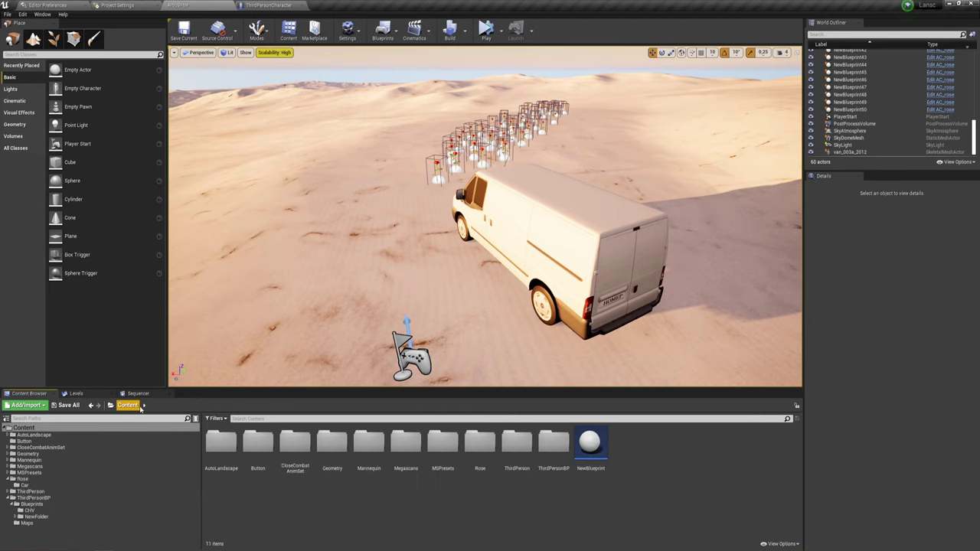
{"action": "double_click", "coordinate": [484, 444]}
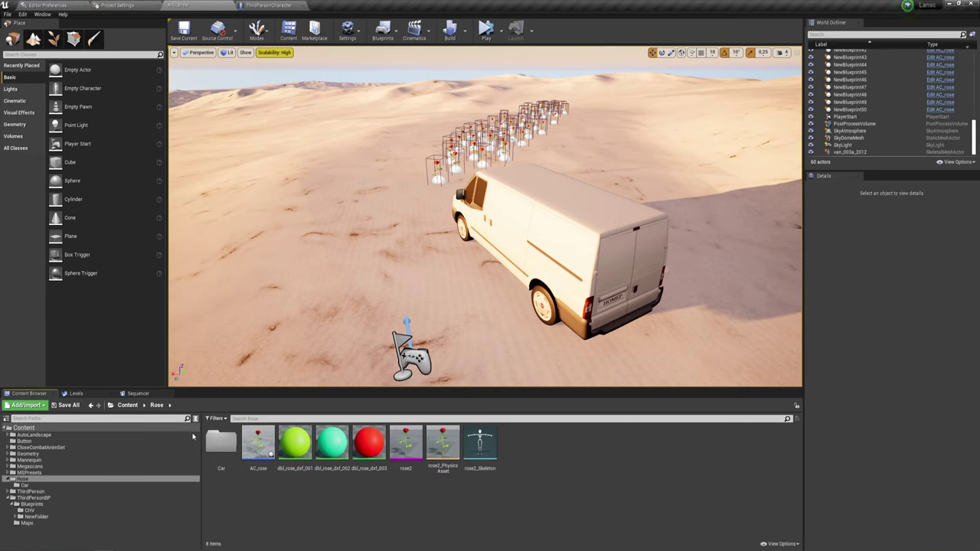
Play in the selected viewport at full screen and run the character through the rose field.
{"action": "left_click", "coordinate": [502, 31]}
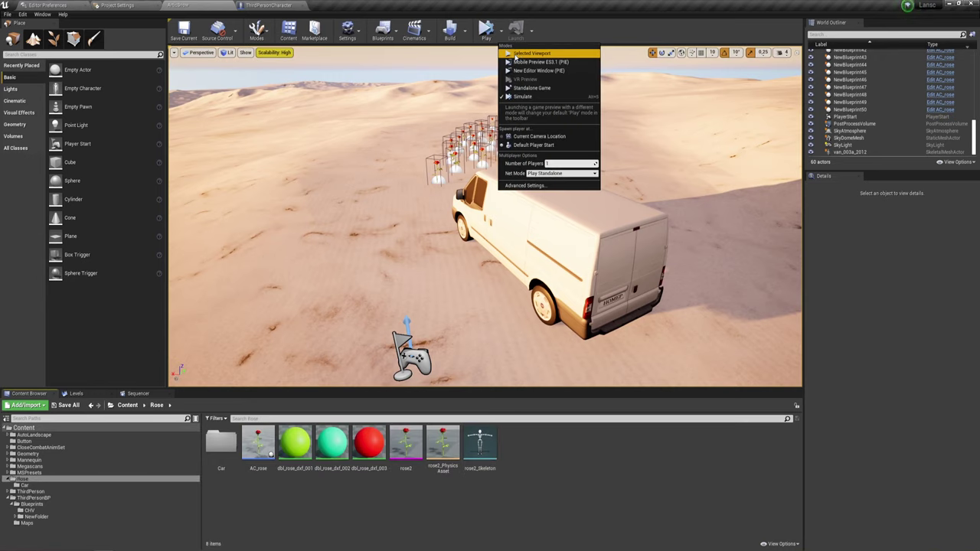
{"action": "left_click", "coordinate": [520, 54]}
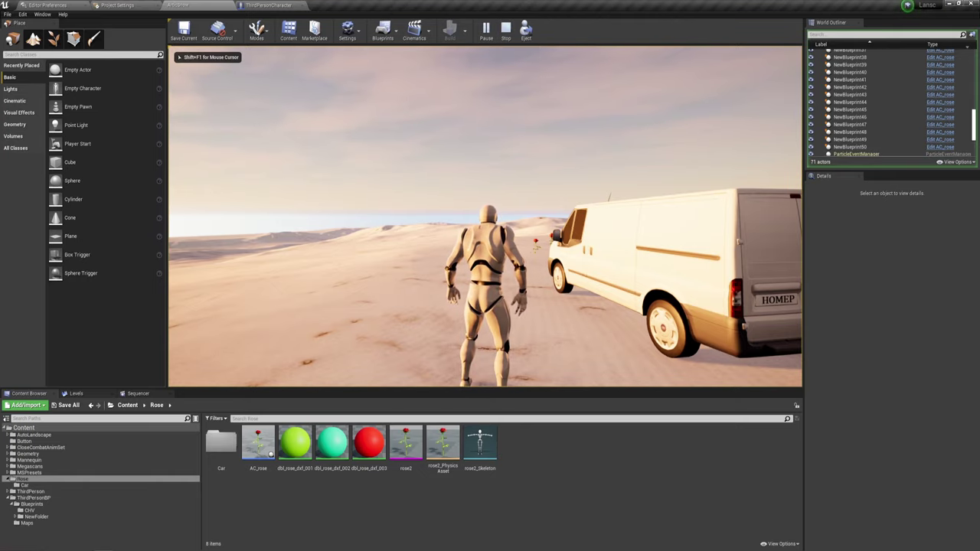
{"action": "key", "text": "F11"}
{"action": "key", "text": "w"}
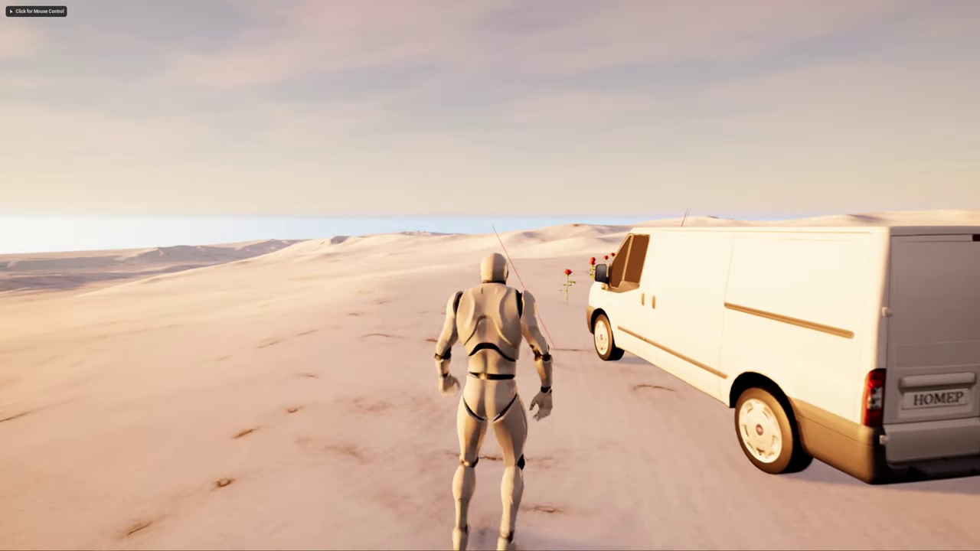
{"action": "left_click", "coordinate": [490, 275]}
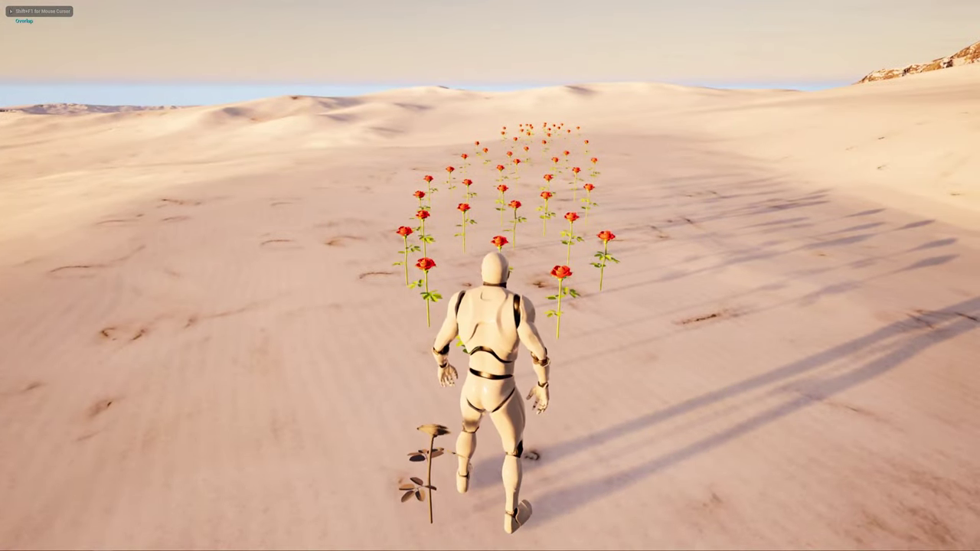
{"action": "key", "text": "w"}
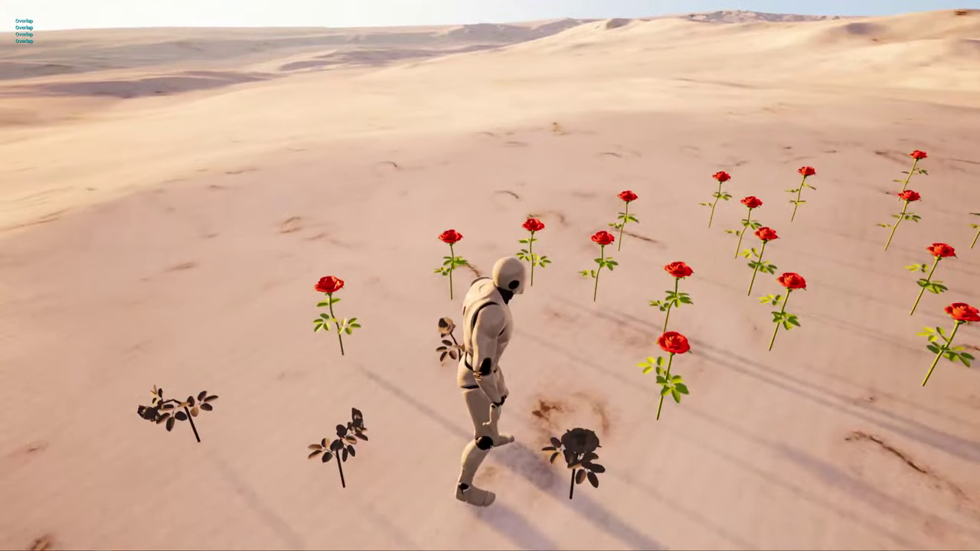
{"action": "key", "text": "w"}
{"action": "key", "text": "s"}
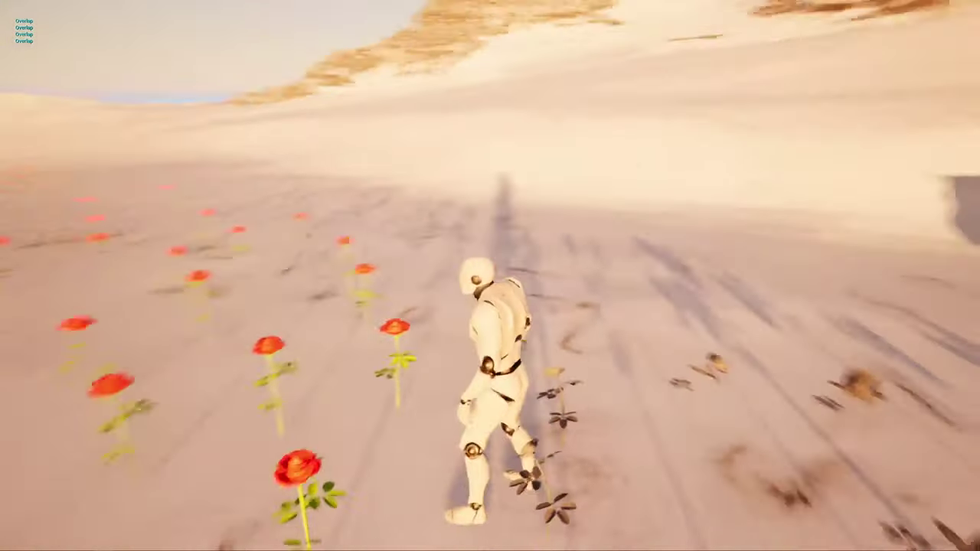
{"action": "key", "text": "w"}
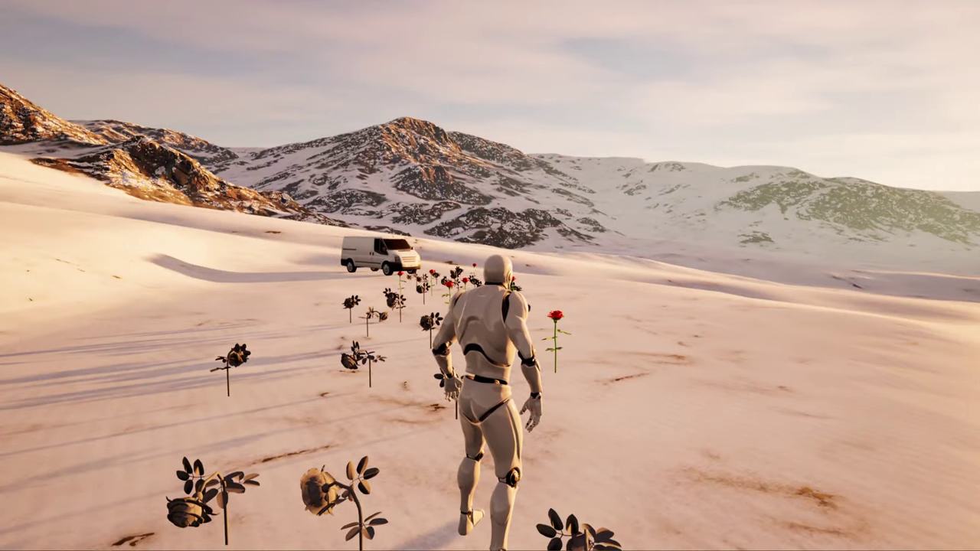
Exit full screen, run back toward the van, stop play and fly the camera to the van's front.
{"action": "key", "text": "F11"}
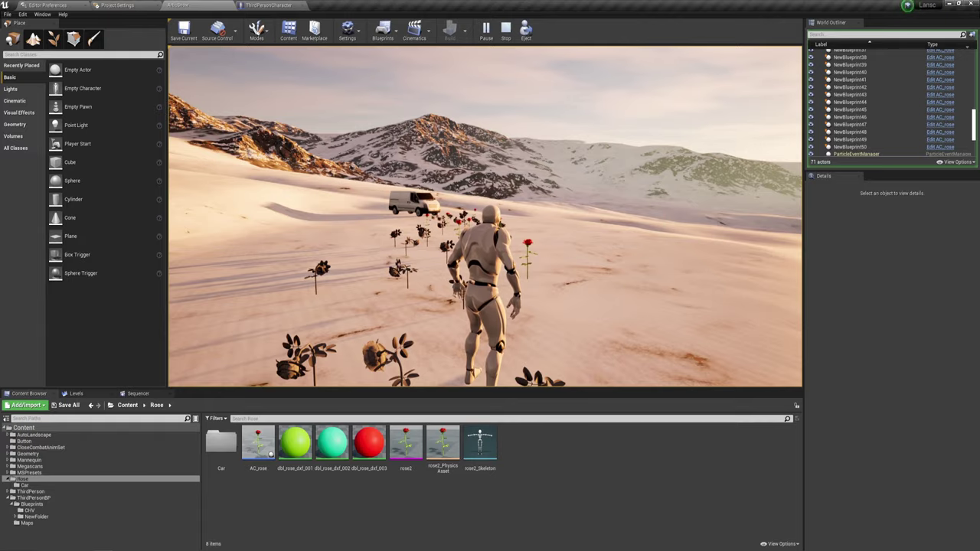
{"action": "left_click", "coordinate": [229, 215]}
{"action": "key", "text": "w"}
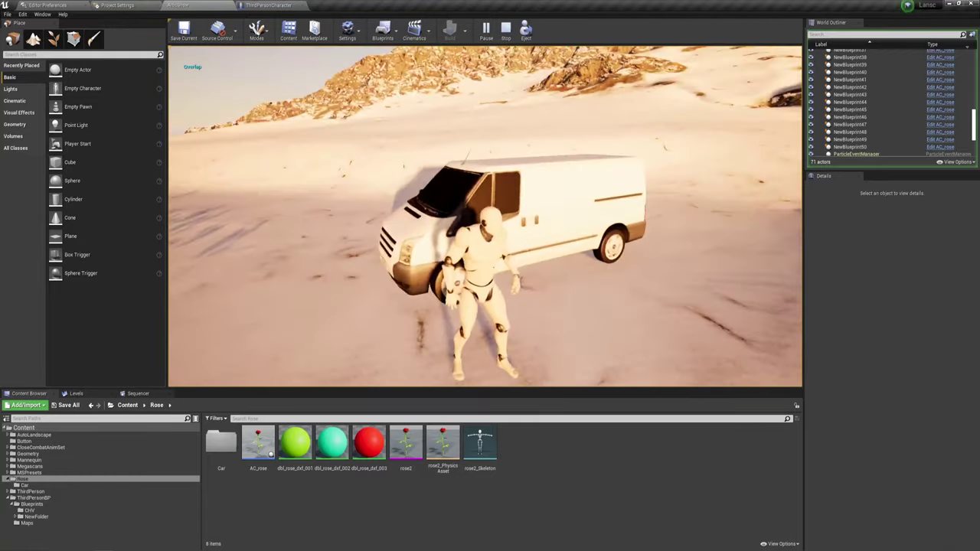
{"action": "key", "text": "Escape"}
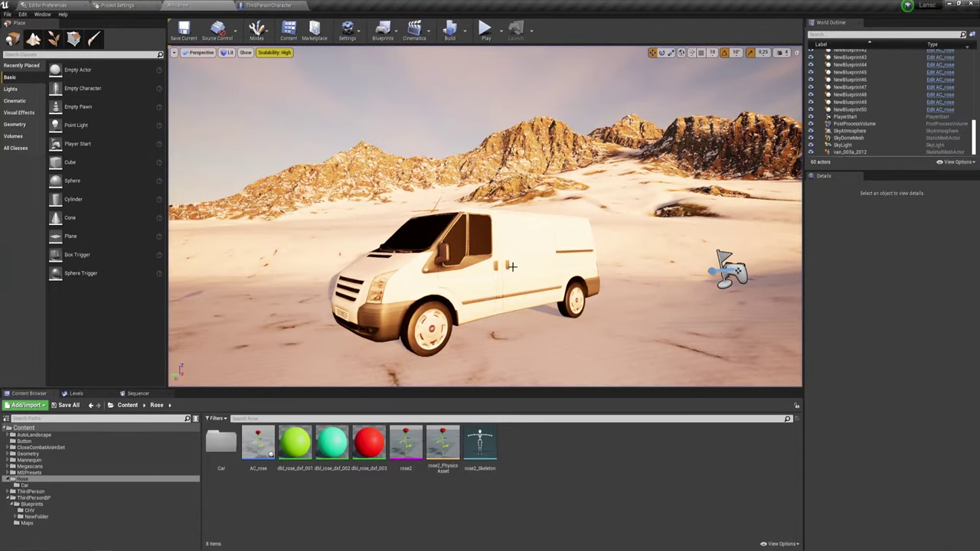
{"action": "right_click_drag", "start_coordinate": [511, 266], "coordinate": [512, 266]}
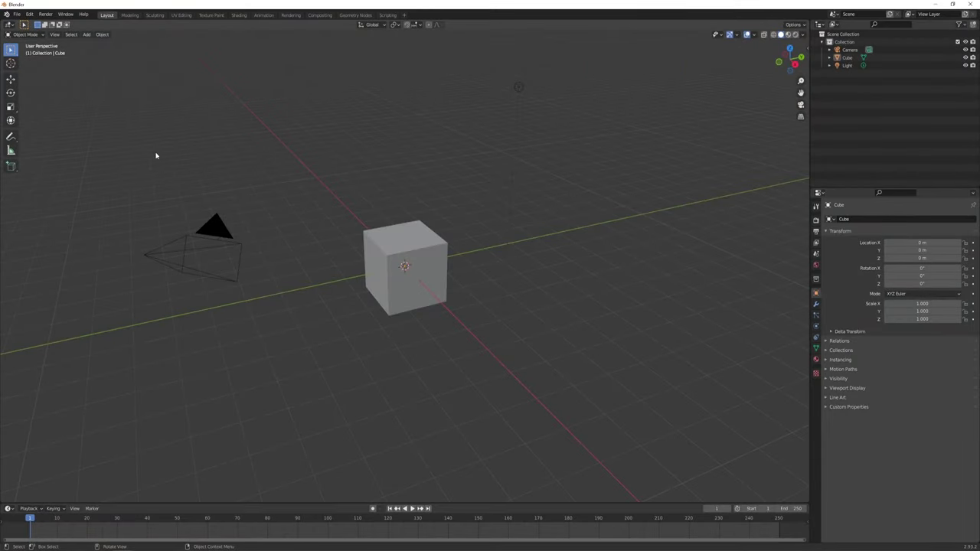
Box-select and delete the default camera, cube and light.
{"action": "left_click_drag", "start_coordinate": [155, 156], "coordinate": [517, 372]}
{"action": "left_click_drag", "start_coordinate": [161, 348], "coordinate": [525, 223]}
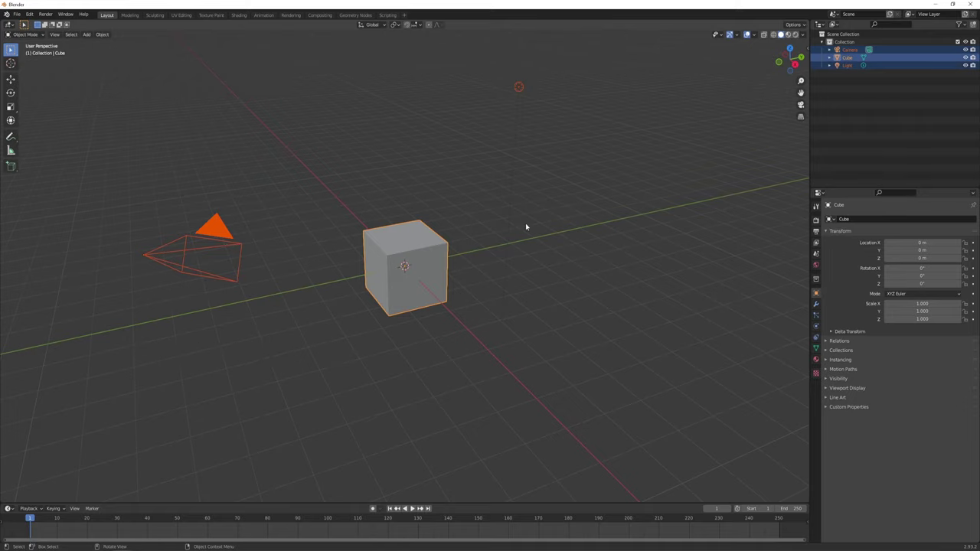
{"action": "key", "text": "Delete"}
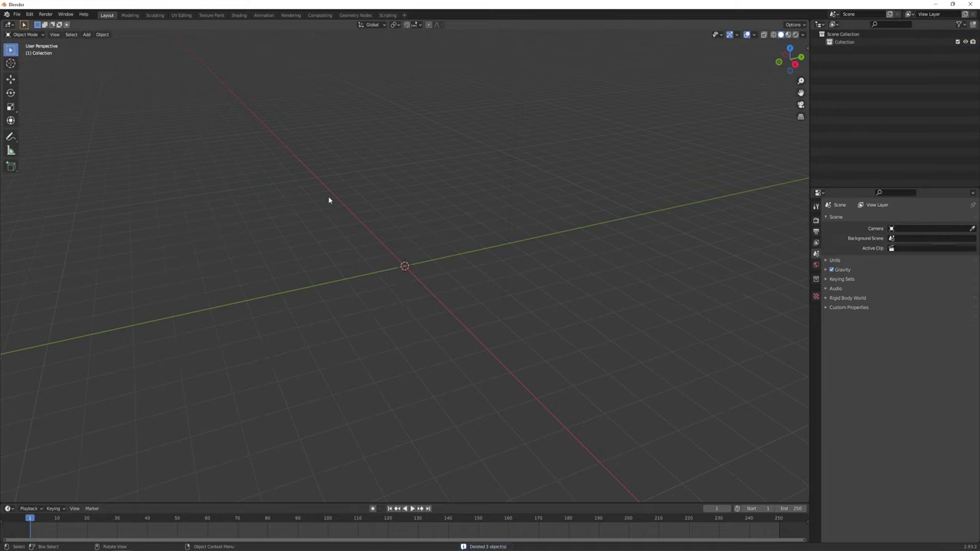
Import the van FBX file from the Desktop car folder.
{"action": "left_click", "coordinate": [16, 14]}
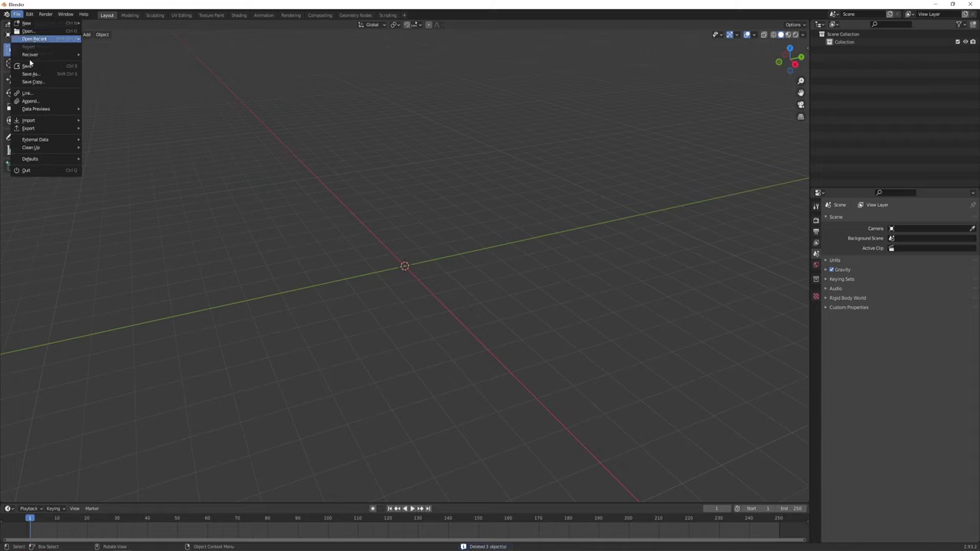
{"action": "mouse_move", "coordinate": [33, 124]}
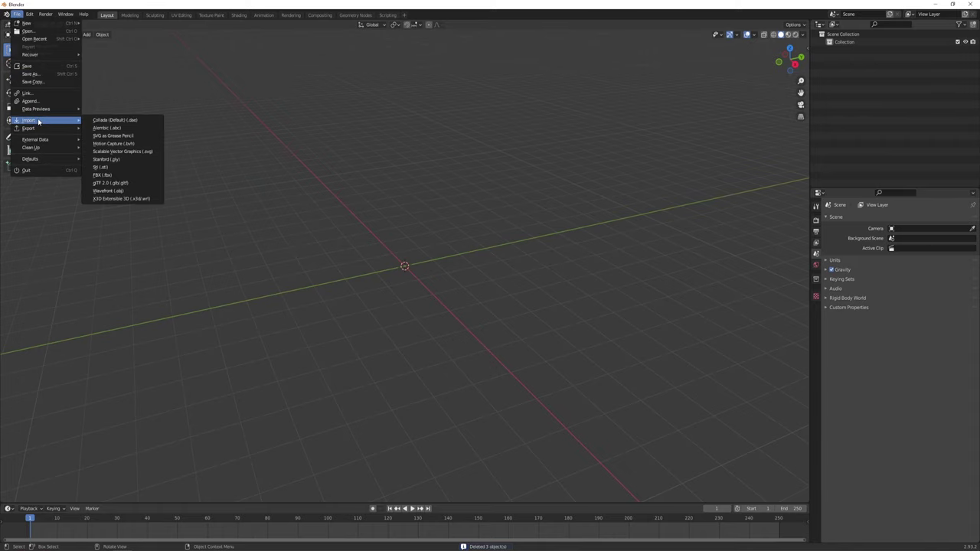
{"action": "left_click", "coordinate": [130, 176]}
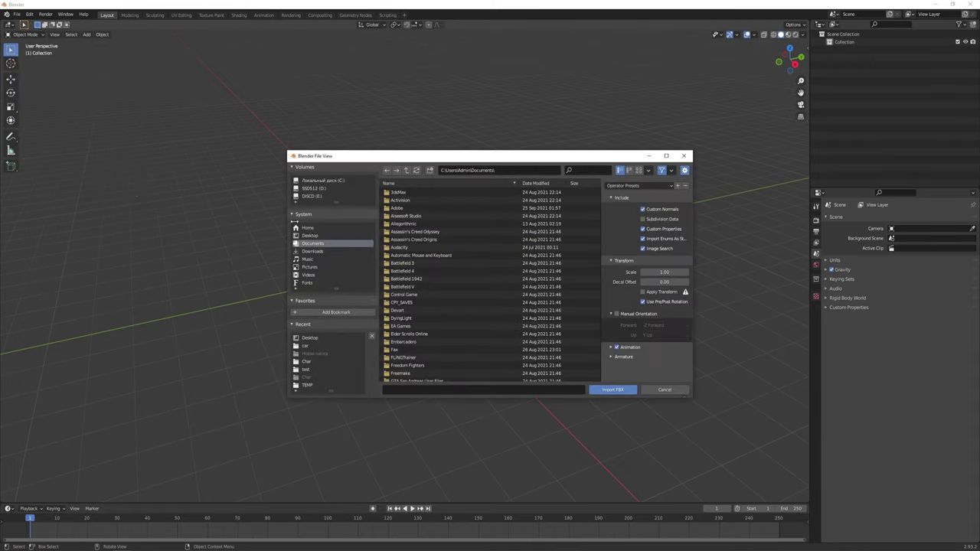
{"action": "left_click", "coordinate": [311, 235]}
{"action": "double_click", "coordinate": [404, 218]}
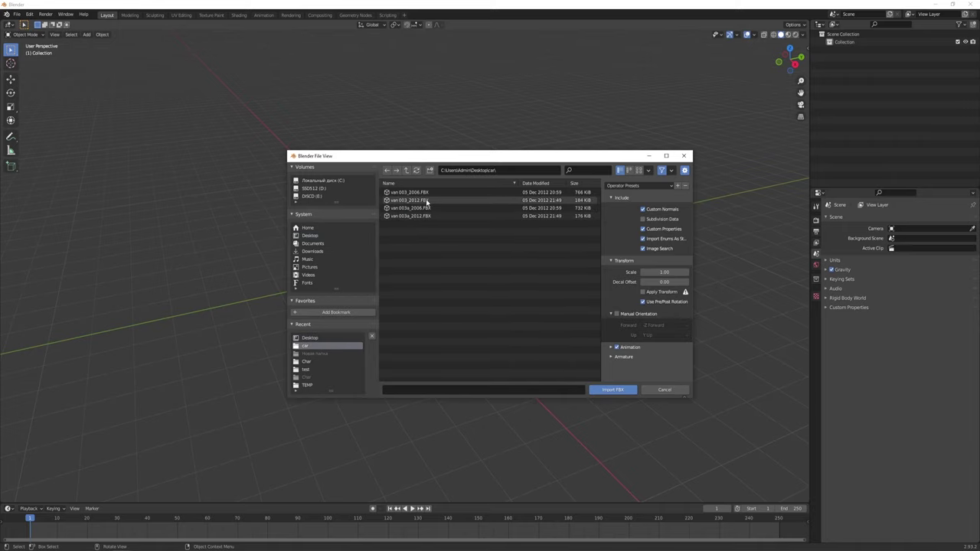
{"action": "double_click", "coordinate": [414, 218]}
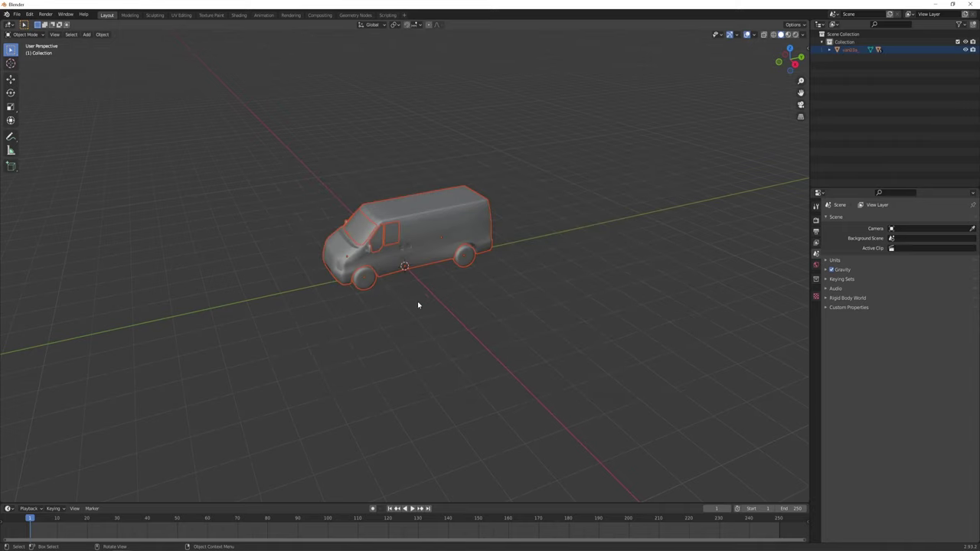
Zoom in on the van, select it and show its Object Data Properties with the empty Shape Keys list.
{"action": "right_click", "coordinate": [393, 328]}
{"action": "middle_click_drag", "start_coordinate": [394, 328], "coordinate": [496, 286]}
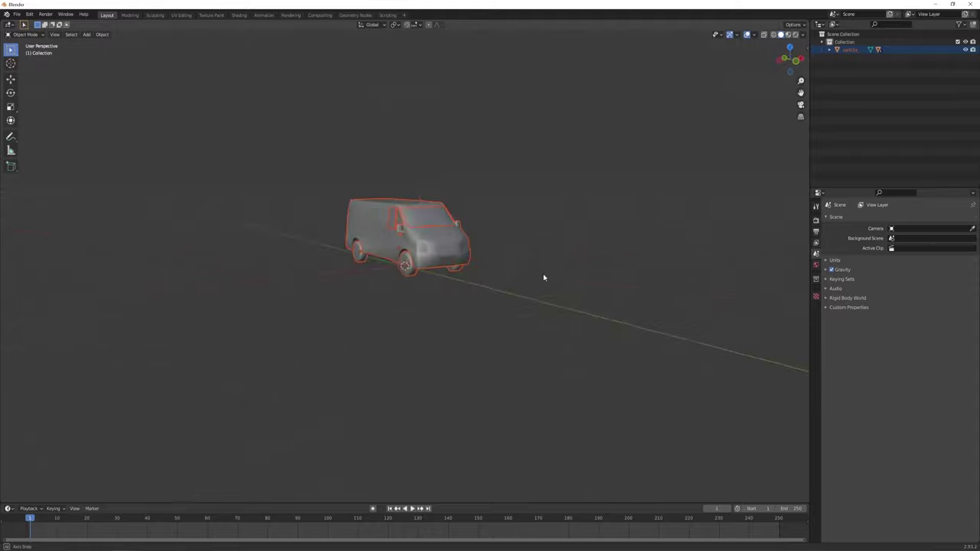
{"action": "scroll", "coordinate": [496, 287], "scroll_direction": "up", "scroll_amount": 3}
{"action": "scroll", "coordinate": [496, 286], "scroll_direction": "up", "scroll_amount": 2}
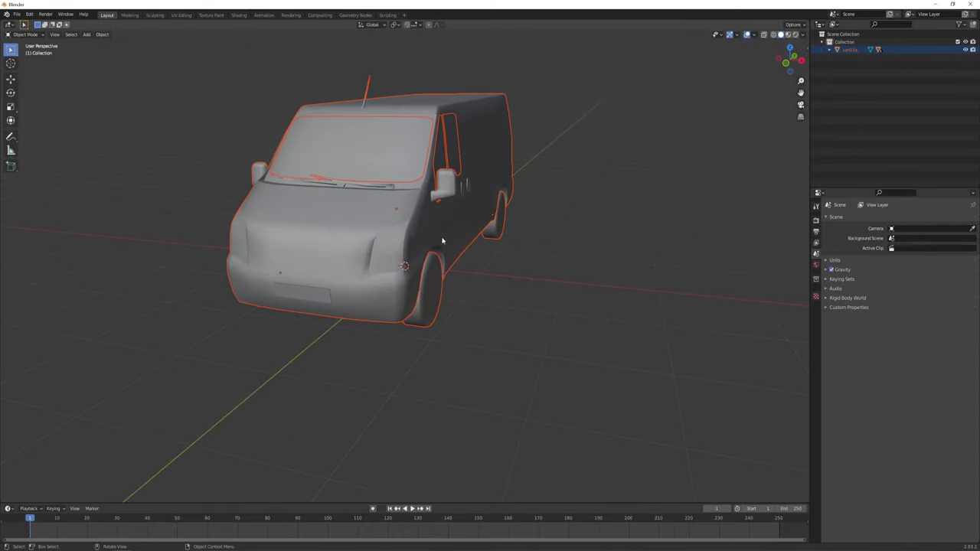
{"action": "left_click", "coordinate": [375, 224]}
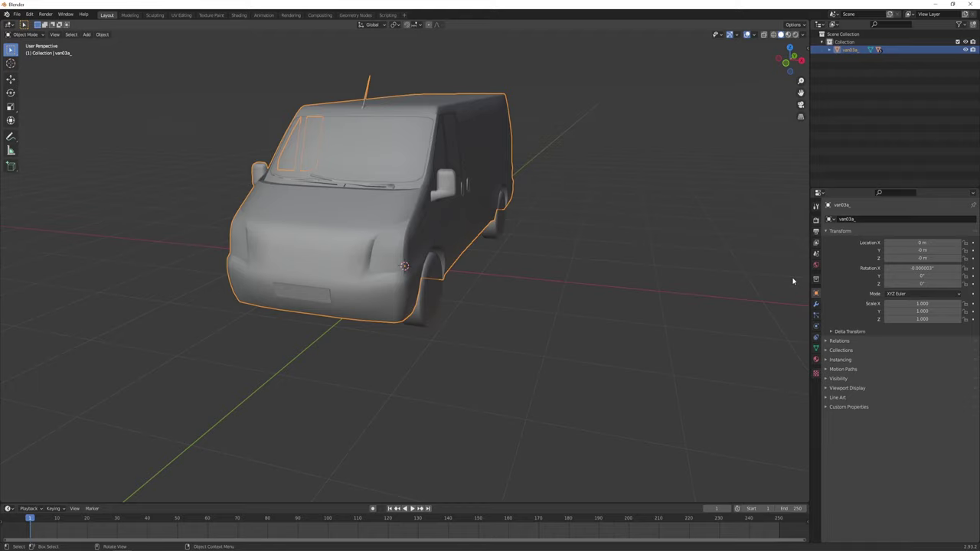
{"action": "left_click", "coordinate": [817, 349]}
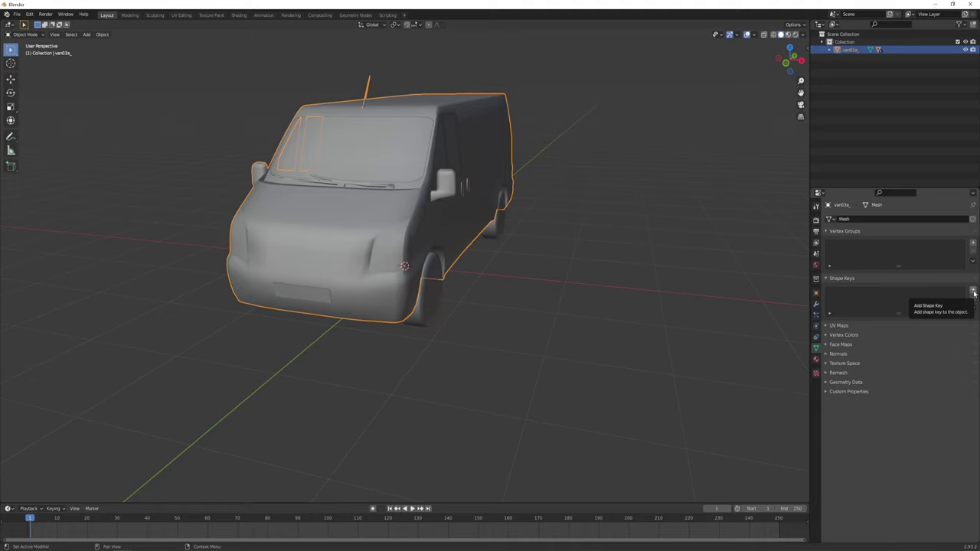
Add the Basis and Key 1 shape keys to the van mesh and face its front.
{"action": "left_click", "coordinate": [974, 291]}
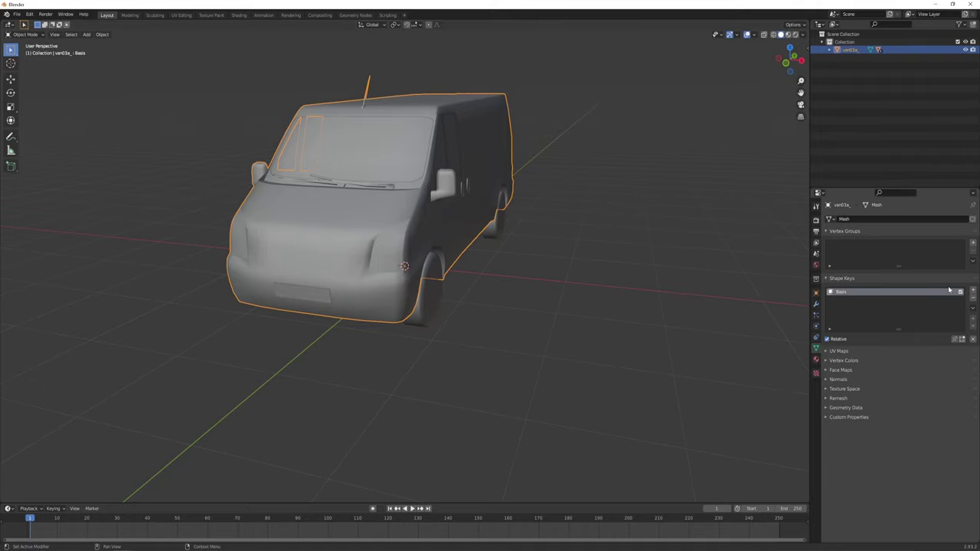
{"action": "left_click", "coordinate": [973, 292]}
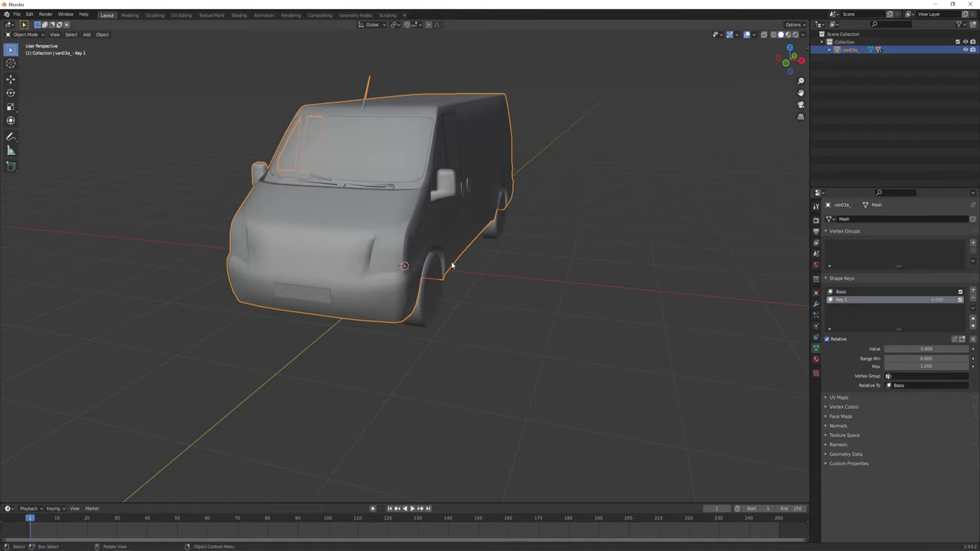
{"action": "middle_click_drag", "start_coordinate": [452, 266], "coordinate": [443, 246]}
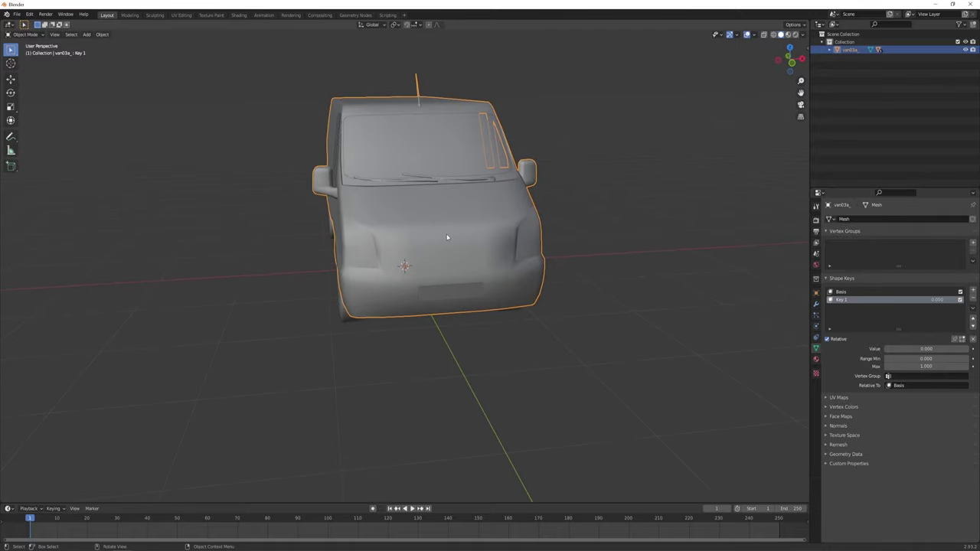
In Edit Mode, box-select the centre column of front vertices and push it inward.
{"action": "key", "text": "Tab"}
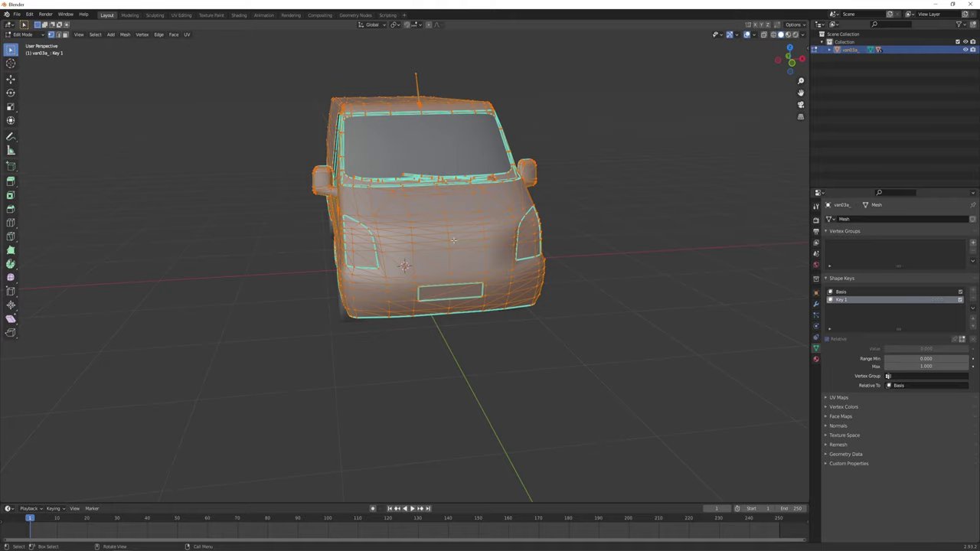
{"action": "mouse_move", "coordinate": [454, 241]}
{"action": "middle_mouse_down"}
{"action": "mouse_move", "coordinate": [560, 264]}
{"action": "mouse_move", "coordinate": [543, 276]}
{"action": "mouse_move", "coordinate": [576, 298]}
{"action": "middle_mouse_up"}
{"action": "scroll", "coordinate": [561, 264], "scroll_direction": "up", "scroll_amount": 4}
{"action": "scroll", "coordinate": [548, 272], "scroll_direction": "down", "scroll_amount": 3}
{"action": "key", "text": "b"}
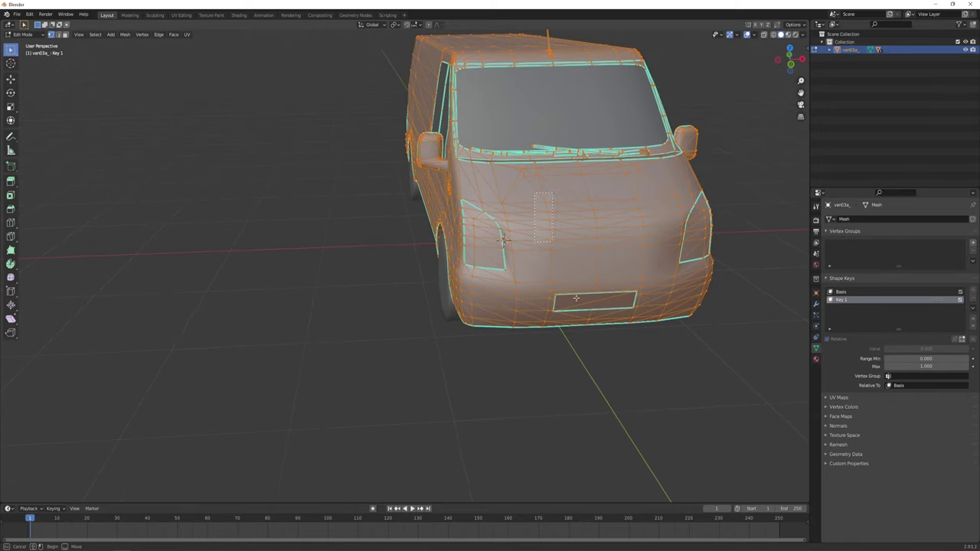
{"action": "left_click_drag", "start_coordinate": [576, 298], "coordinate": [577, 347]}
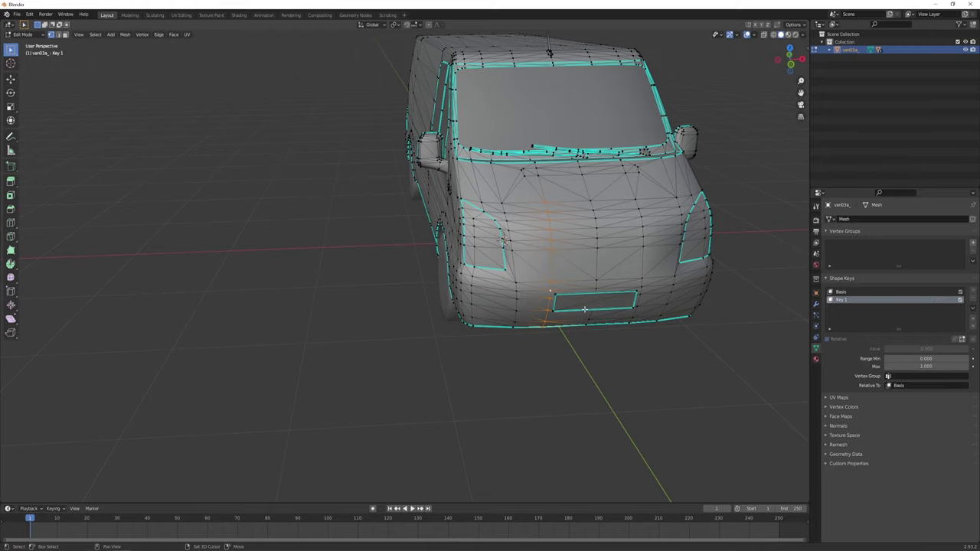
{"action": "mouse_move", "coordinate": [579, 318]}
{"action": "middle_mouse_down"}
{"action": "mouse_move", "coordinate": [583, 329]}
{"action": "mouse_move", "coordinate": [547, 335]}
{"action": "middle_mouse_up"}
{"action": "scroll", "coordinate": [563, 332], "scroll_direction": "up", "scroll_amount": 2}
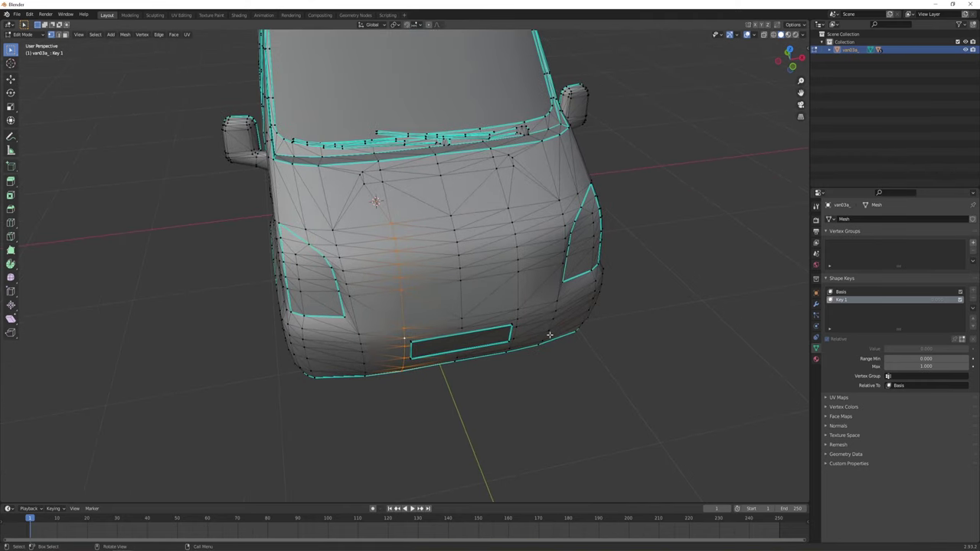
{"action": "key", "text": "g"}
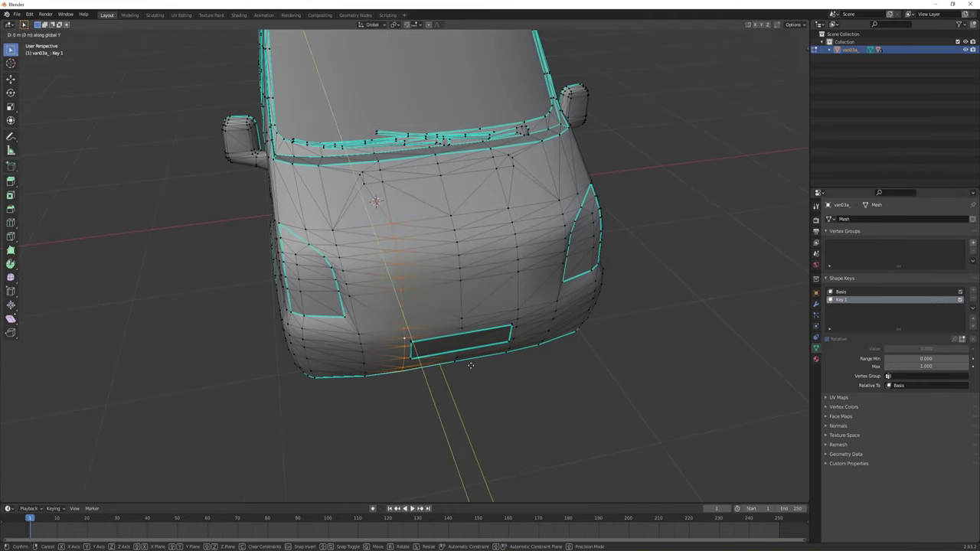
{"action": "left_click", "coordinate": [458, 342]}
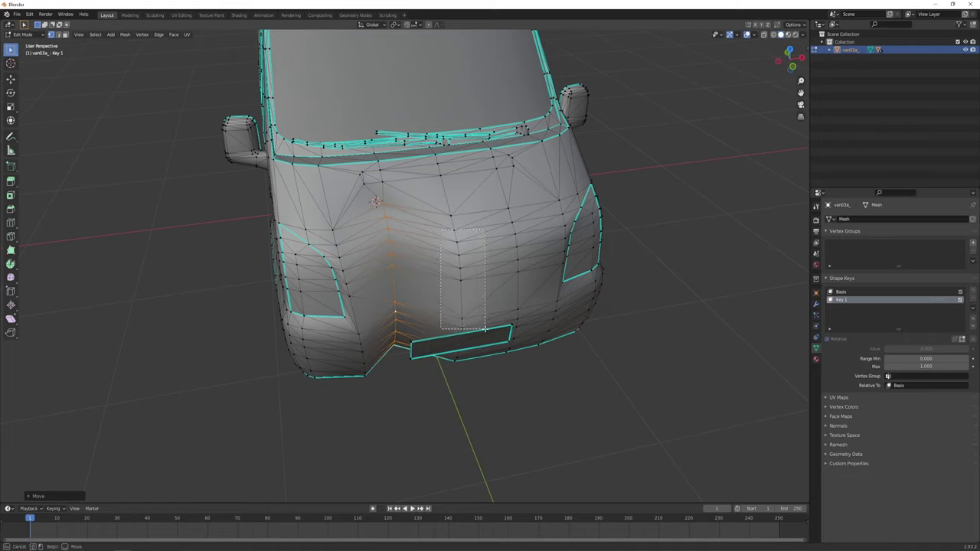
Dent the lower front and a box-selected patch of front vertices.
{"action": "left_click", "coordinate": [484, 330]}
{"action": "key", "text": "g"}
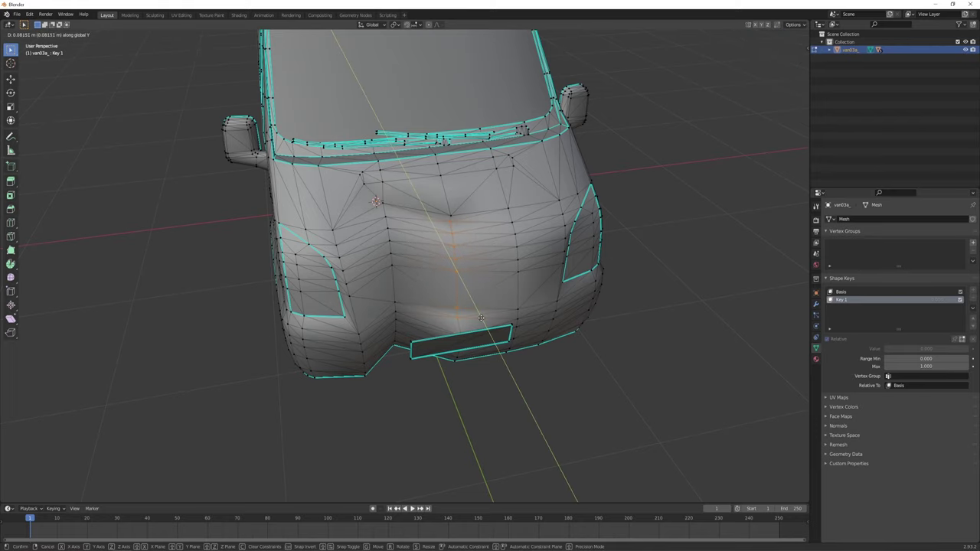
{"action": "left_click", "coordinate": [480, 314]}
{"action": "middle_click_drag", "start_coordinate": [515, 285], "coordinate": [491, 179]}
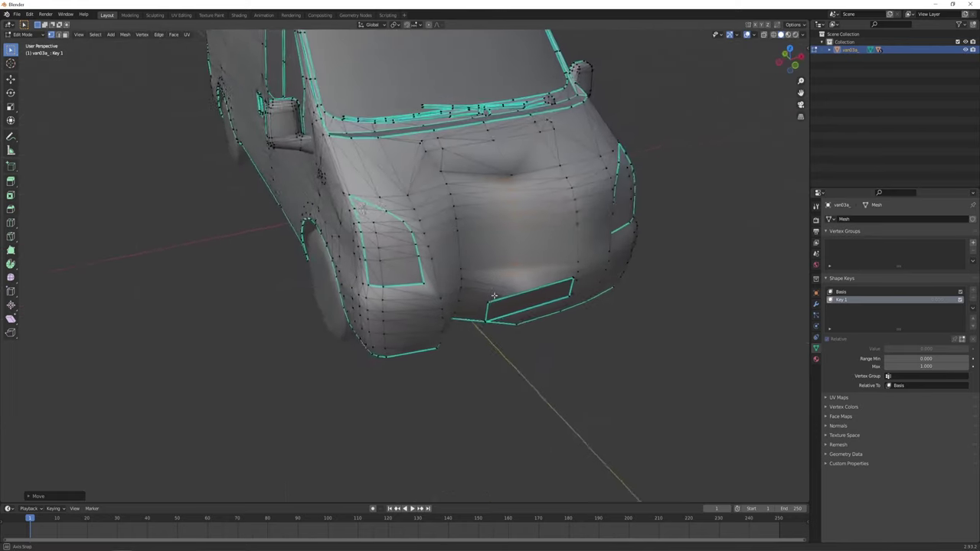
{"action": "left_click_drag", "start_coordinate": [491, 178], "coordinate": [516, 284]}
{"action": "key", "text": "g"}
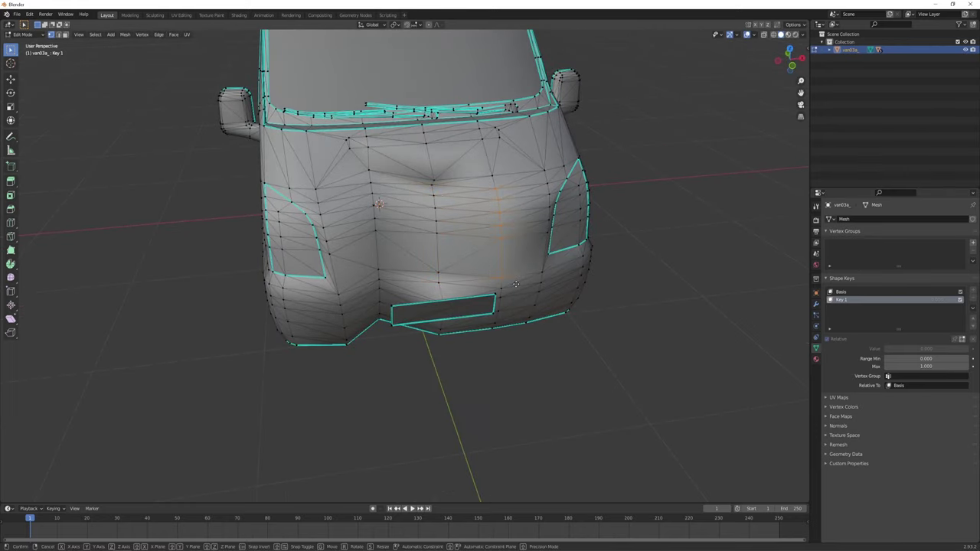
{"action": "mouse_move", "coordinate": [536, 316]}
{"action": "middle_mouse_down"}
{"action": "mouse_move", "coordinate": [585, 306]}
{"action": "mouse_move", "coordinate": [572, 307]}
{"action": "mouse_move", "coordinate": [603, 203]}
{"action": "middle_mouse_up"}
{"action": "mouse_move", "coordinate": [526, 210]}
{"action": "middle_mouse_down"}
{"action": "mouse_move", "coordinate": [495, 249]}
{"action": "mouse_move", "coordinate": [462, 247]}
{"action": "mouse_move", "coordinate": [496, 248]}
{"action": "mouse_move", "coordinate": [520, 267]}
{"action": "middle_mouse_up"}
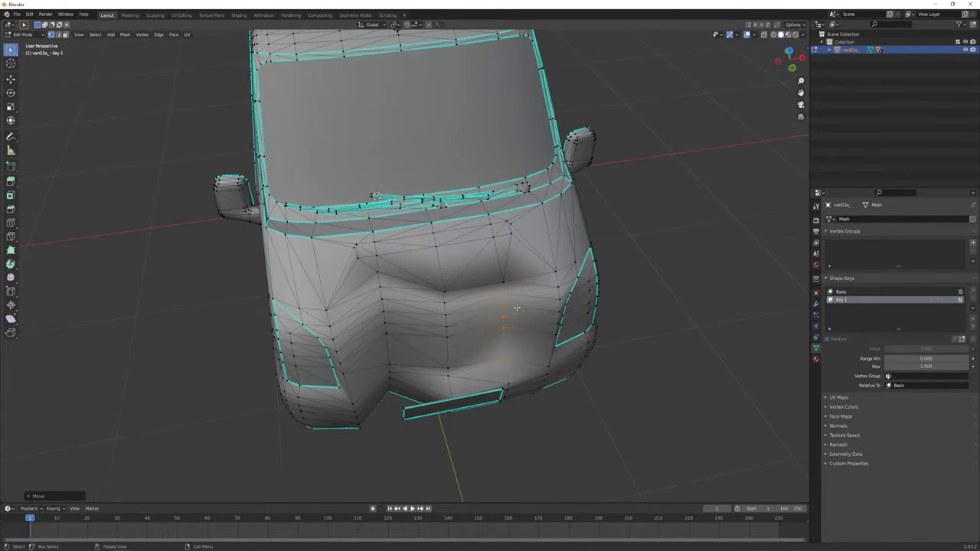
{"action": "middle_click_drag", "start_coordinate": [517, 307], "coordinate": [493, 295]}
Move the loop under the grille and push the grille loop in along Y, redoing it once.
{"action": "left_click", "coordinate": [455, 317], "text": "alt"}
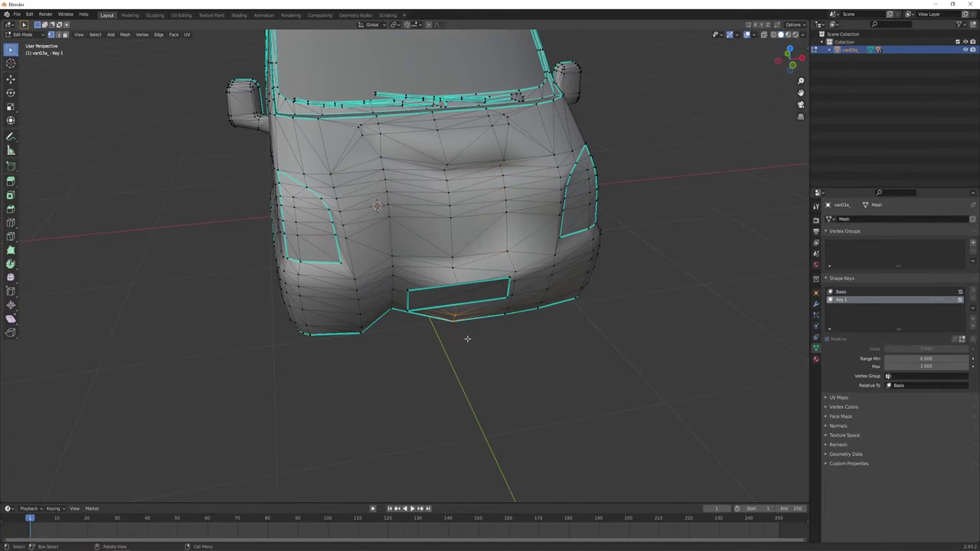
{"action": "key", "text": "g"}
{"action": "left_click", "coordinate": [463, 333]}
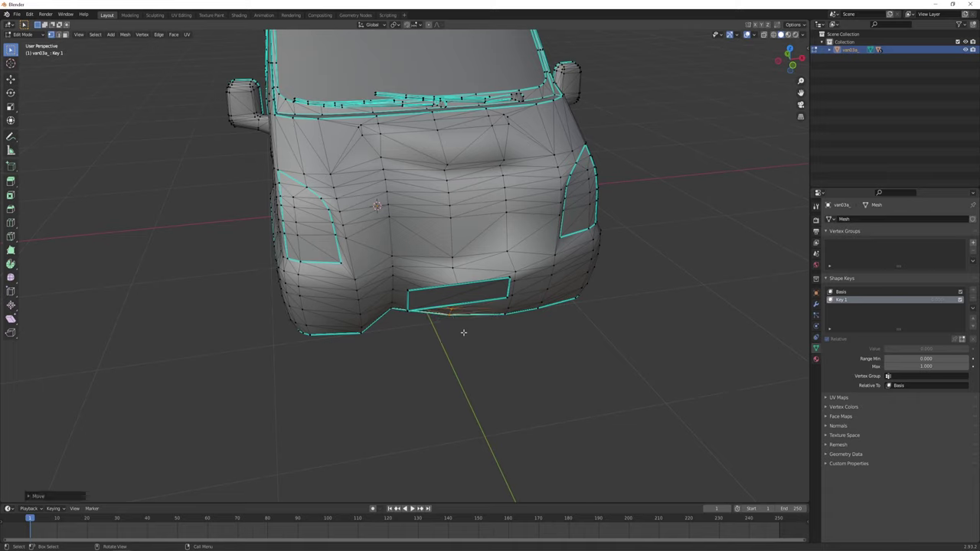
{"action": "left_click", "coordinate": [412, 285], "text": "alt"}
{"action": "key", "text": "g"}
{"action": "key", "text": "y"}
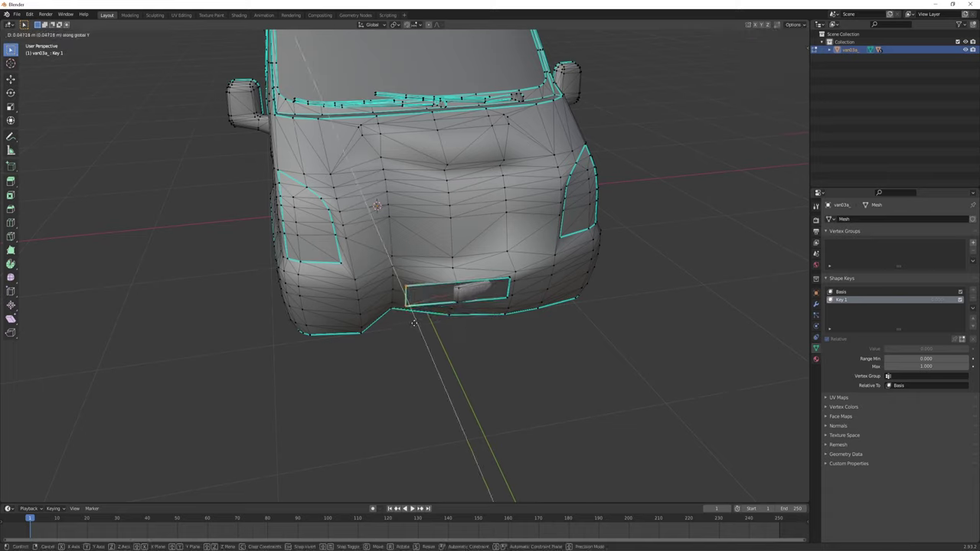
{"action": "left_click", "coordinate": [409, 320]}
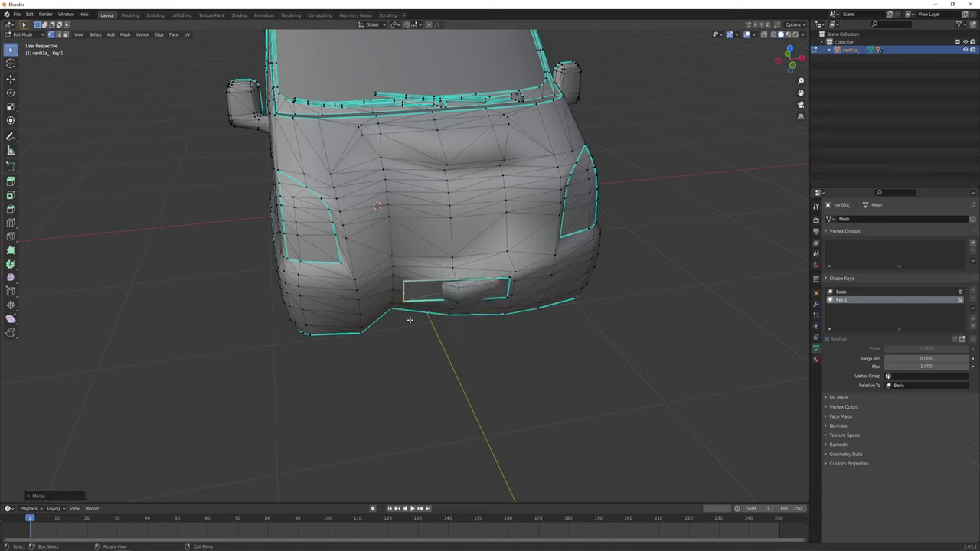
{"action": "key", "text": "ctrl+z"}
{"action": "key", "text": "g"}
{"action": "key", "text": "y"}
{"action": "left_click", "coordinate": [457, 303]}
{"action": "mouse_move", "coordinate": [457, 303]}
{"action": "middle_mouse_down"}
{"action": "mouse_move", "coordinate": [463, 329]}
{"action": "mouse_move", "coordinate": [498, 242]}
{"action": "middle_mouse_up"}
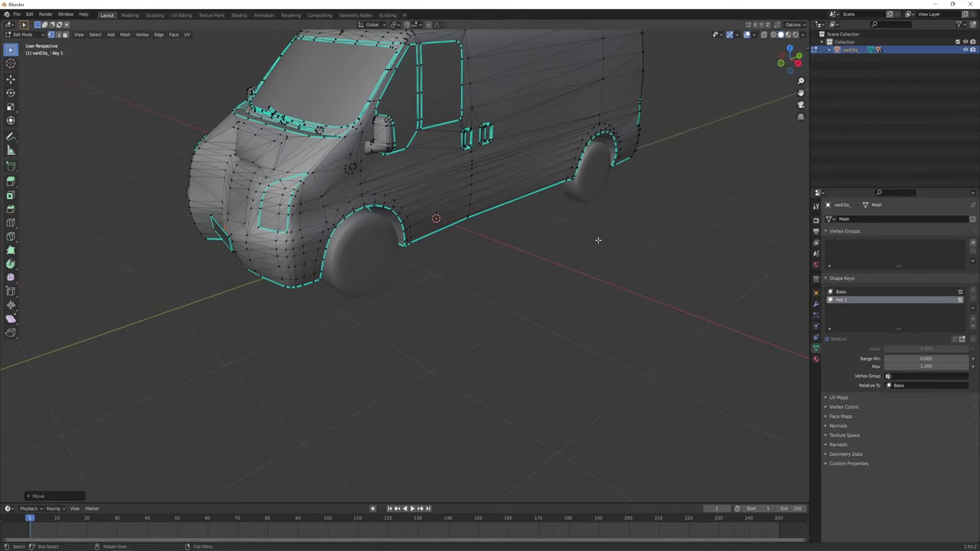
{"action": "middle_click_drag", "start_coordinate": [604, 242], "coordinate": [389, 186]}
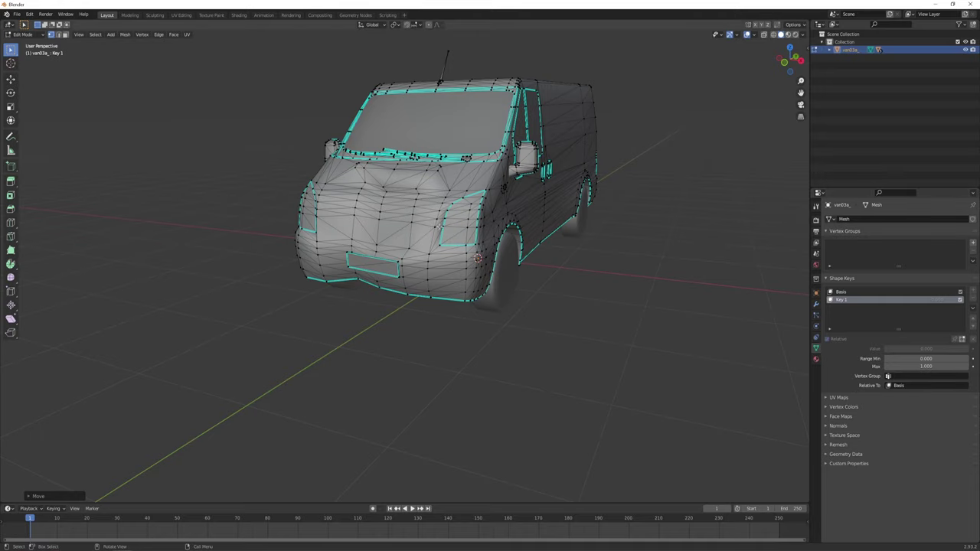
Back in object mode, preview Key 1's dent with its Value slider, then make Basis active.
{"action": "key", "text": "Tab"}
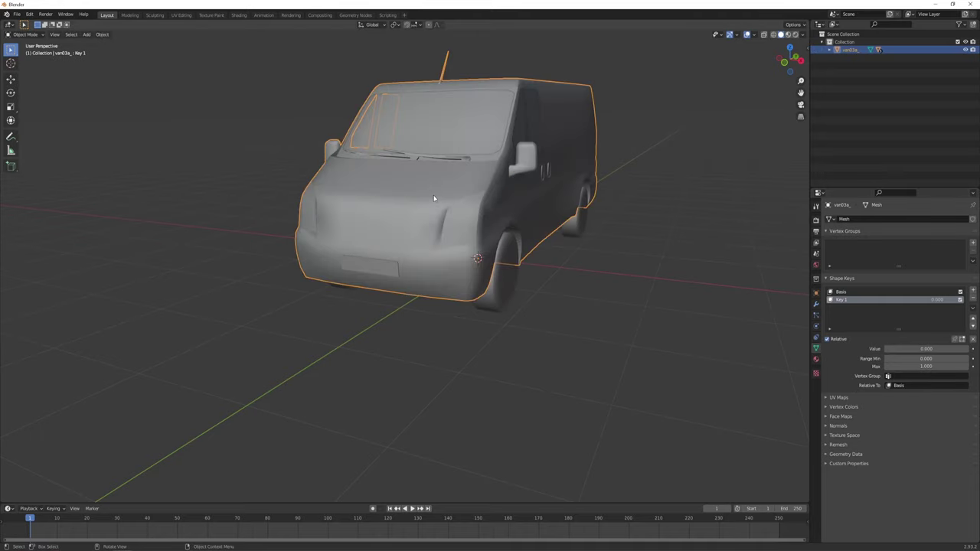
{"action": "middle_click_drag", "start_coordinate": [444, 223], "coordinate": [410, 187]}
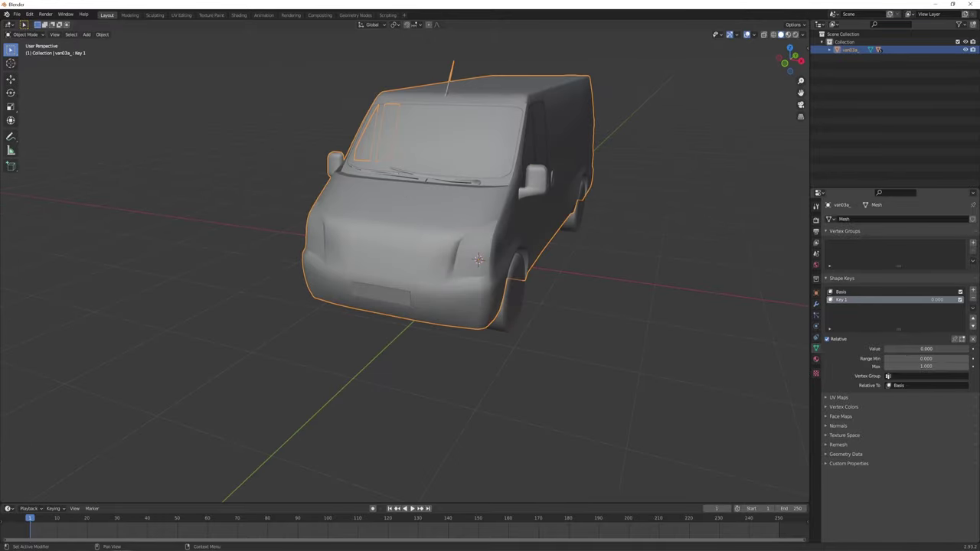
{"action": "mouse_move", "coordinate": [896, 349]}
{"action": "left_mouse_down"}
{"action": "mouse_move", "coordinate": [969, 349]}
{"action": "mouse_move", "coordinate": [885, 348]}
{"action": "left_mouse_up"}
{"action": "left_click", "coordinate": [848, 294]}
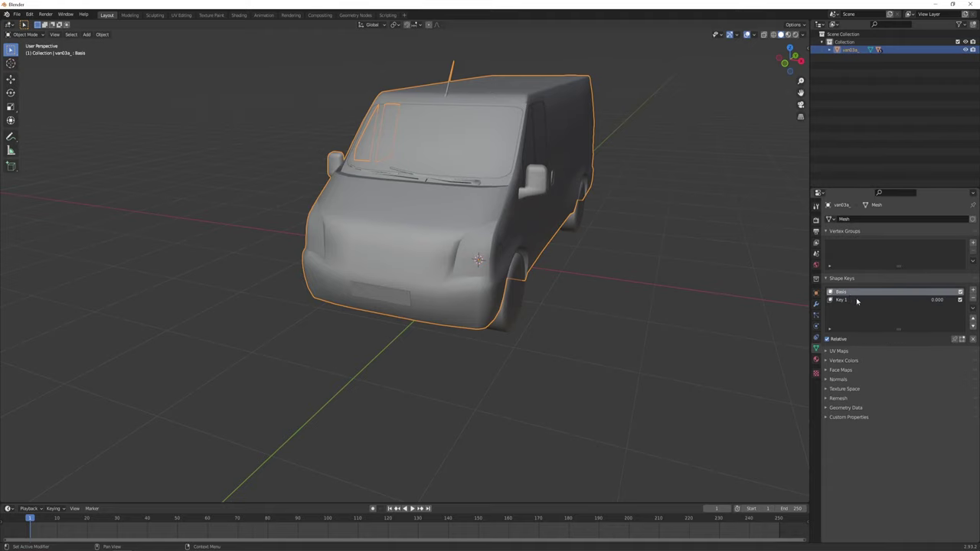
Add a new shape key, Key 2, and orbit toward the van's rear.
{"action": "left_click", "coordinate": [974, 292]}
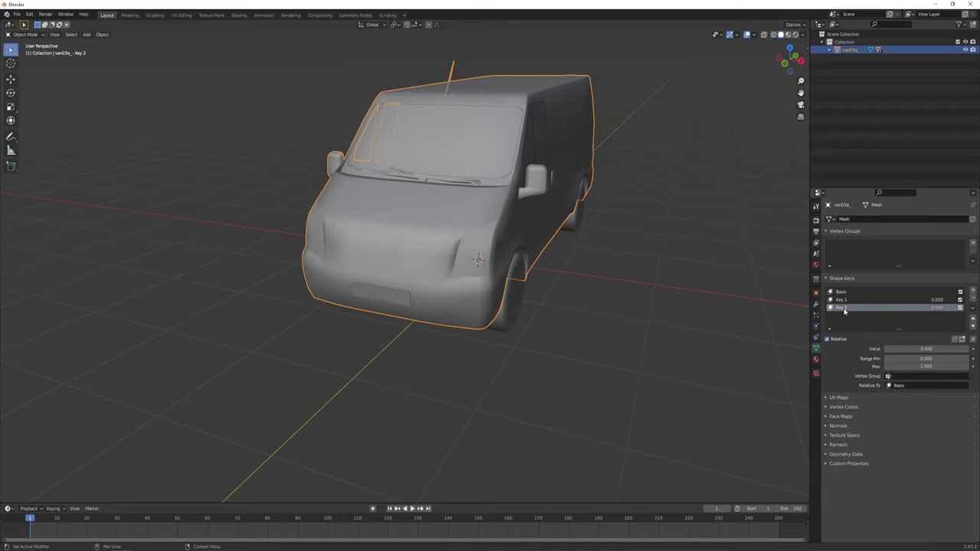
{"action": "middle_click_drag", "start_coordinate": [714, 215], "coordinate": [579, 231]}
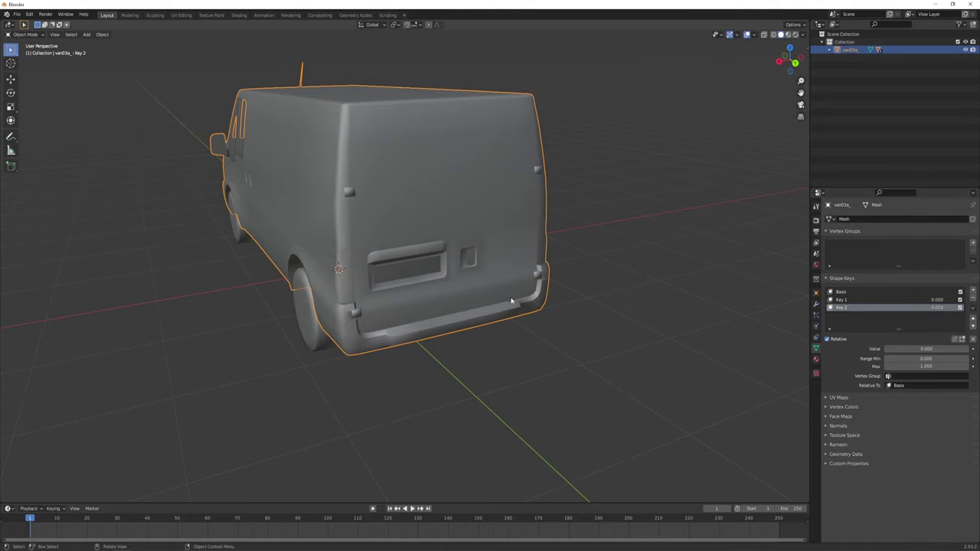
{"action": "middle_click_drag", "start_coordinate": [520, 308], "coordinate": [549, 288]}
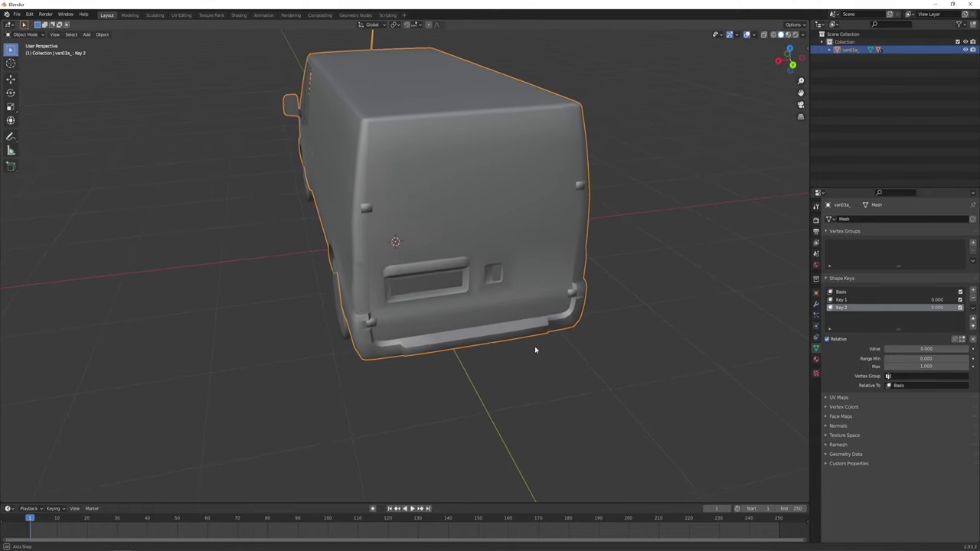
{"action": "middle_click_drag", "start_coordinate": [536, 350], "coordinate": [530, 349]}
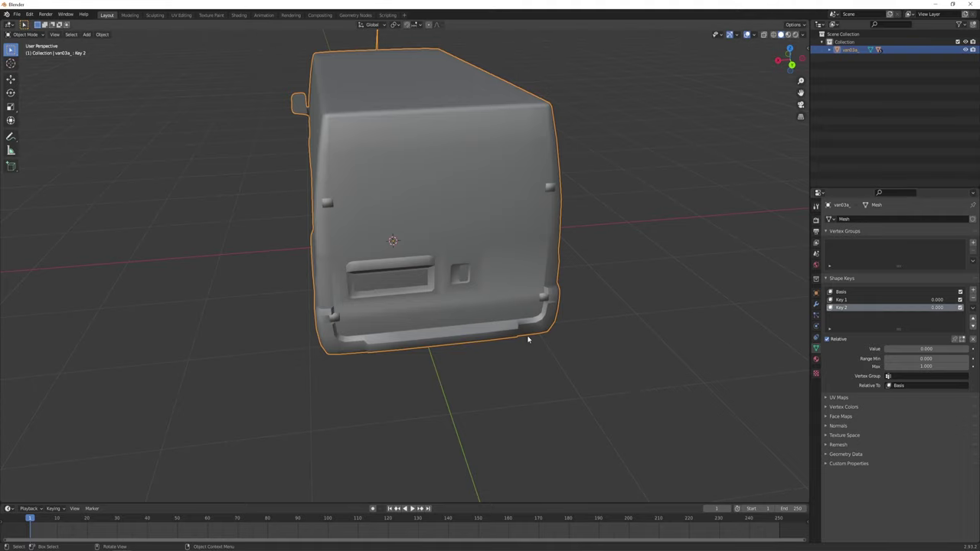
Reselect the van body after wheel mis-clicks and face its rear doors.
{"action": "left_click", "coordinate": [499, 246]}
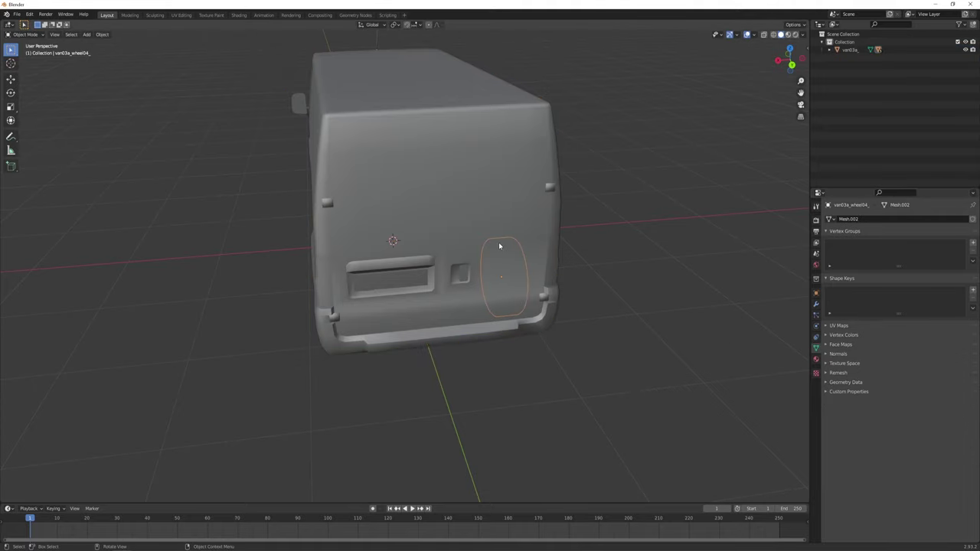
{"action": "left_click", "coordinate": [434, 181]}
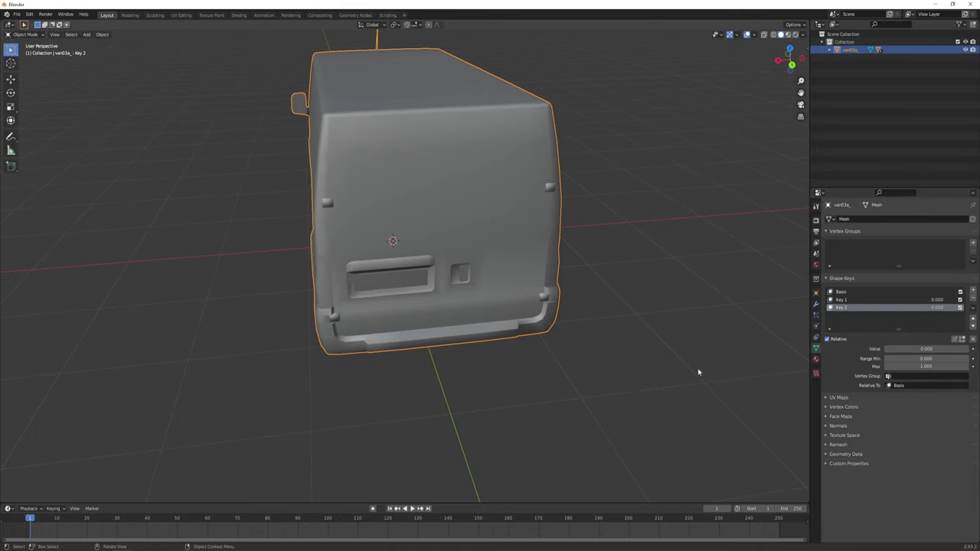
{"action": "middle_click_drag", "start_coordinate": [513, 327], "coordinate": [525, 326]}
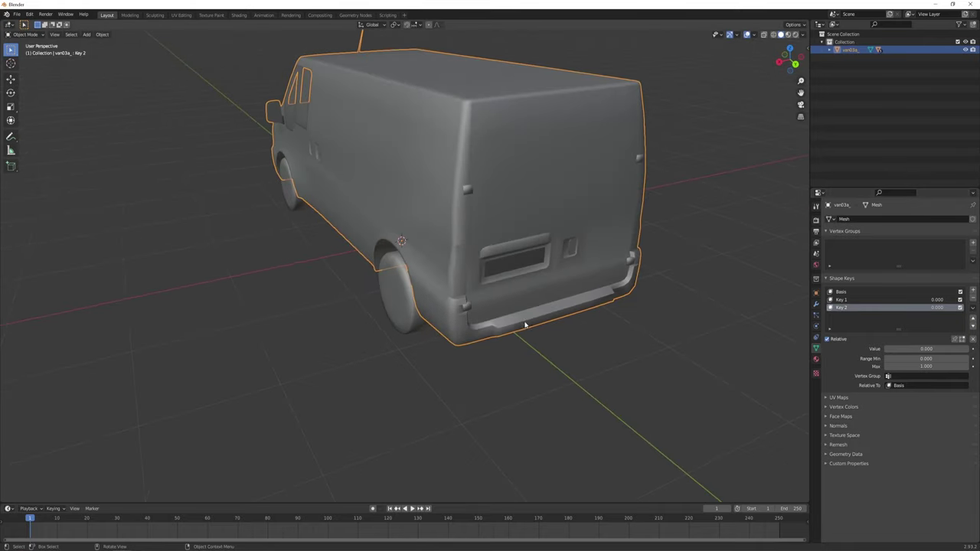
{"action": "left_click", "coordinate": [406, 302]}
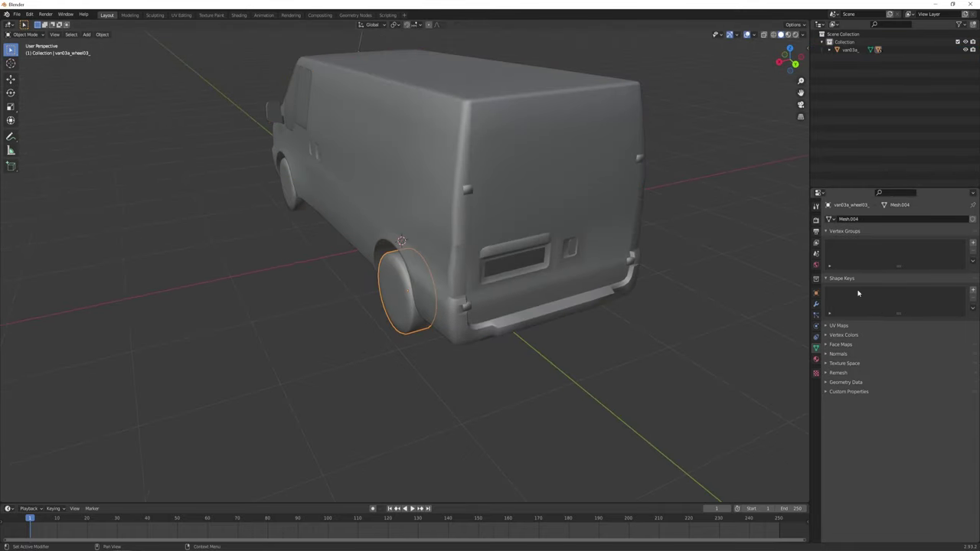
{"action": "left_click", "coordinate": [536, 202]}
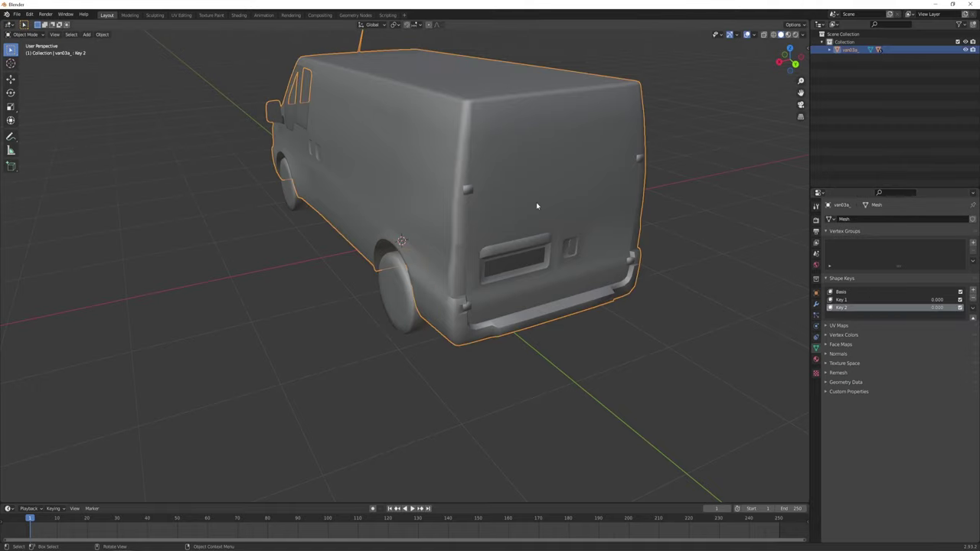
{"action": "mouse_move", "coordinate": [536, 202]}
{"action": "middle_mouse_down"}
{"action": "mouse_move", "coordinate": [537, 242]}
{"action": "mouse_move", "coordinate": [499, 116]}
{"action": "middle_mouse_up"}
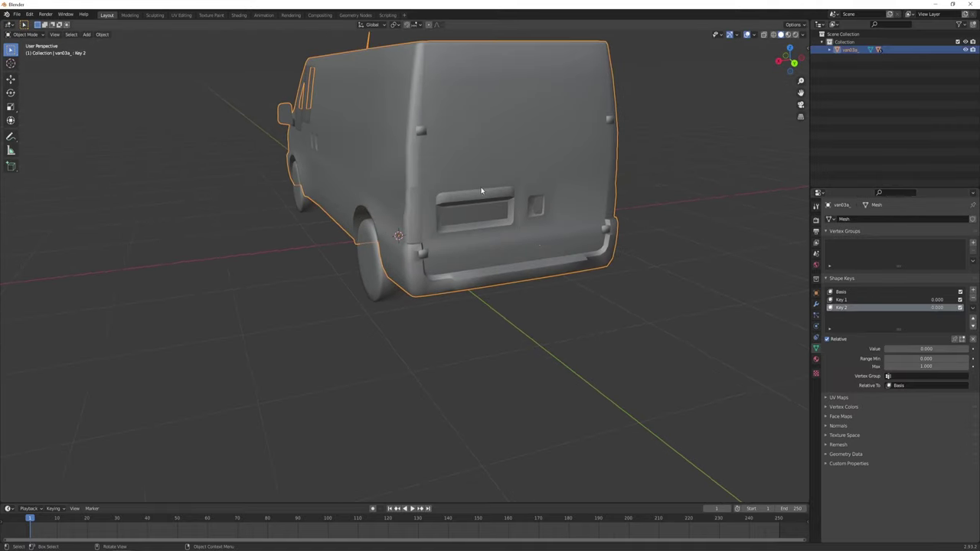
{"action": "middle_click_drag", "start_coordinate": [483, 188], "coordinate": [517, 224]}
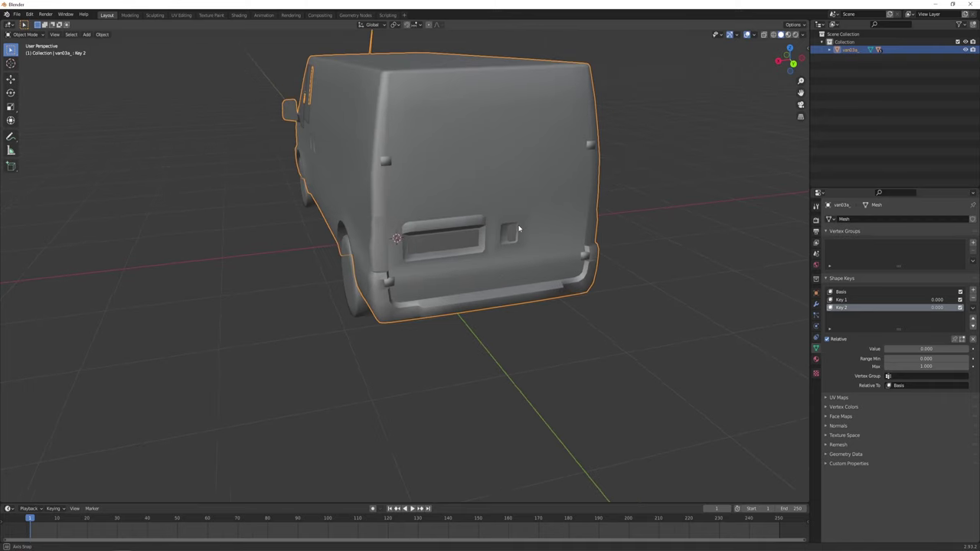
In Edit Mode, push the lower rear panel and the handle recess loop inward along Y.
{"action": "key", "text": "Tab"}
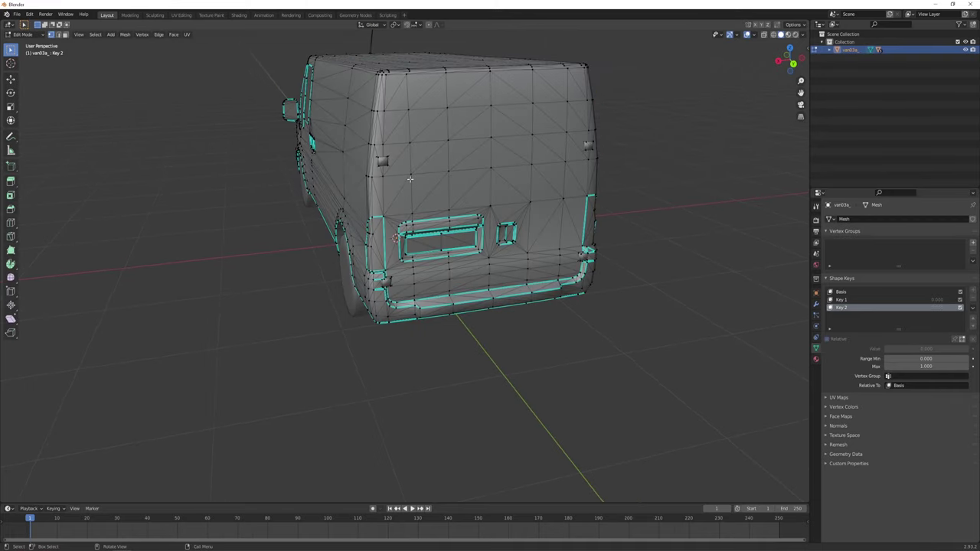
{"action": "left_click_drag", "start_coordinate": [410, 178], "coordinate": [547, 353]}
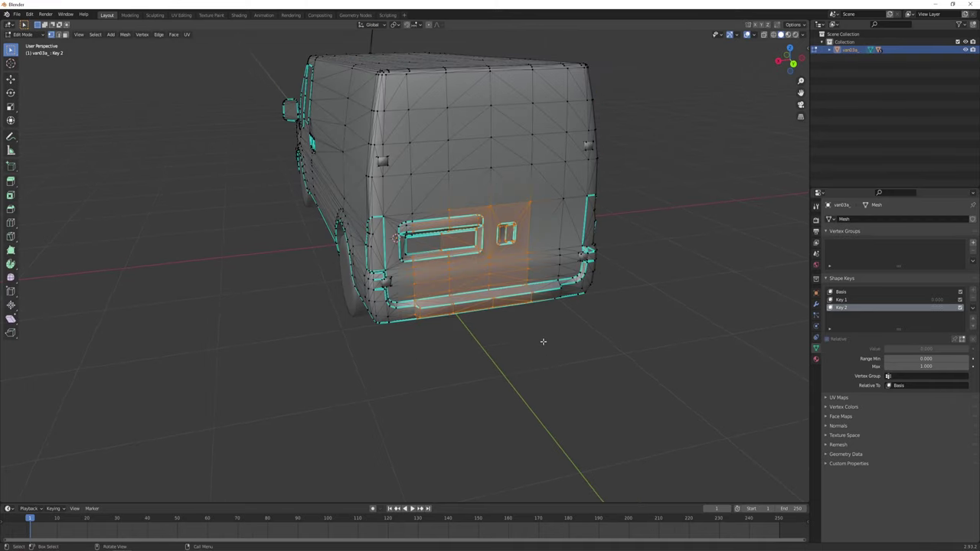
{"action": "mouse_move", "coordinate": [543, 341]}
{"action": "middle_mouse_down"}
{"action": "mouse_move", "coordinate": [543, 329]}
{"action": "mouse_move", "coordinate": [545, 340]}
{"action": "middle_mouse_up"}
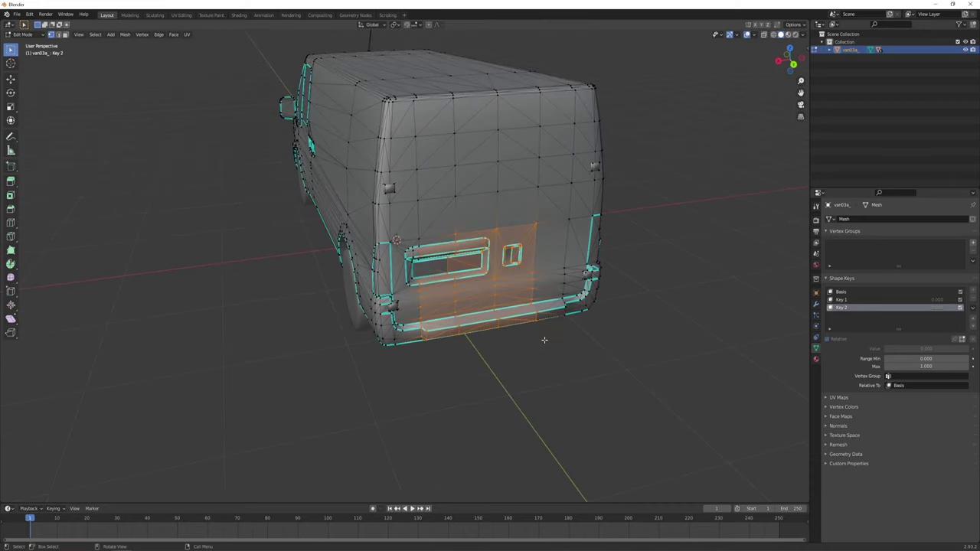
{"action": "key", "text": "g"}
{"action": "left_click", "coordinate": [538, 332]}
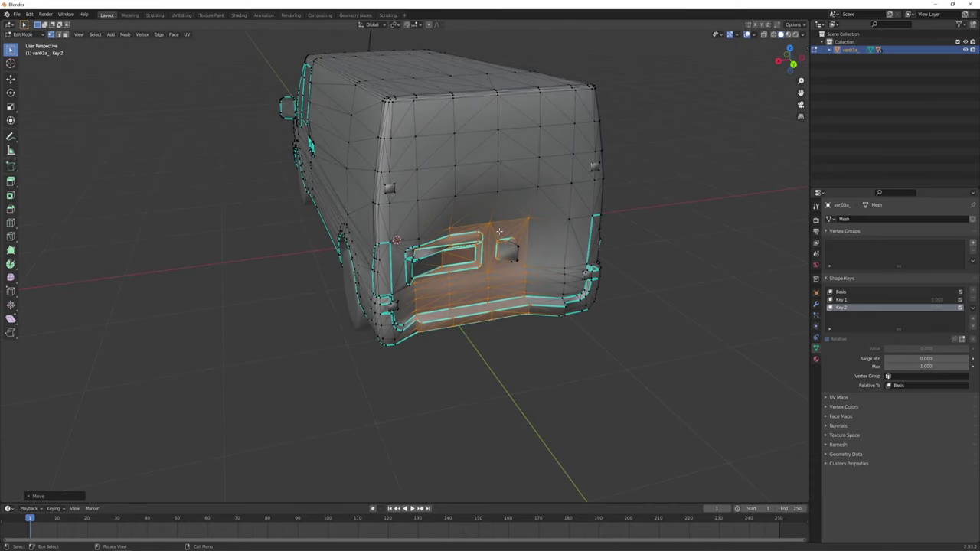
{"action": "left_click", "coordinate": [521, 265], "text": "alt"}
{"action": "key", "text": "g"}
{"action": "key", "text": "y"}
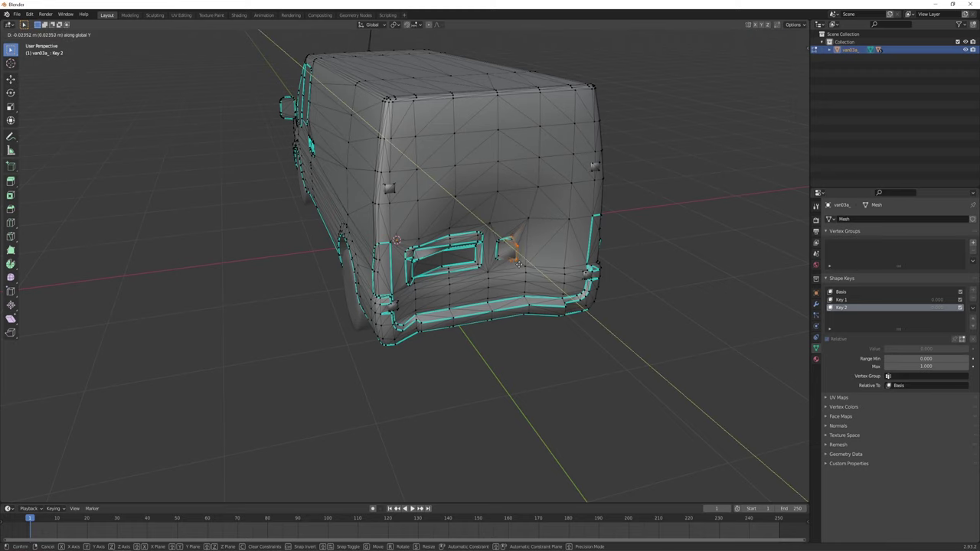
{"action": "left_click", "coordinate": [515, 260]}
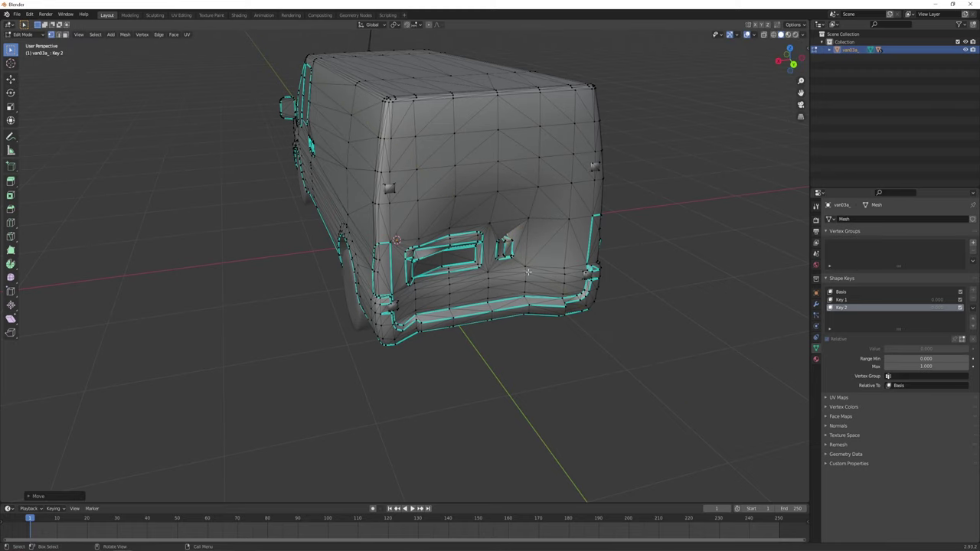
Cancel a move of the centre rear vertices and shift the left rear-side vertices instead.
{"action": "mouse_move", "coordinate": [529, 272]}
{"action": "middle_mouse_down"}
{"action": "mouse_move", "coordinate": [497, 270]}
{"action": "mouse_move", "coordinate": [482, 287]}
{"action": "middle_mouse_up"}
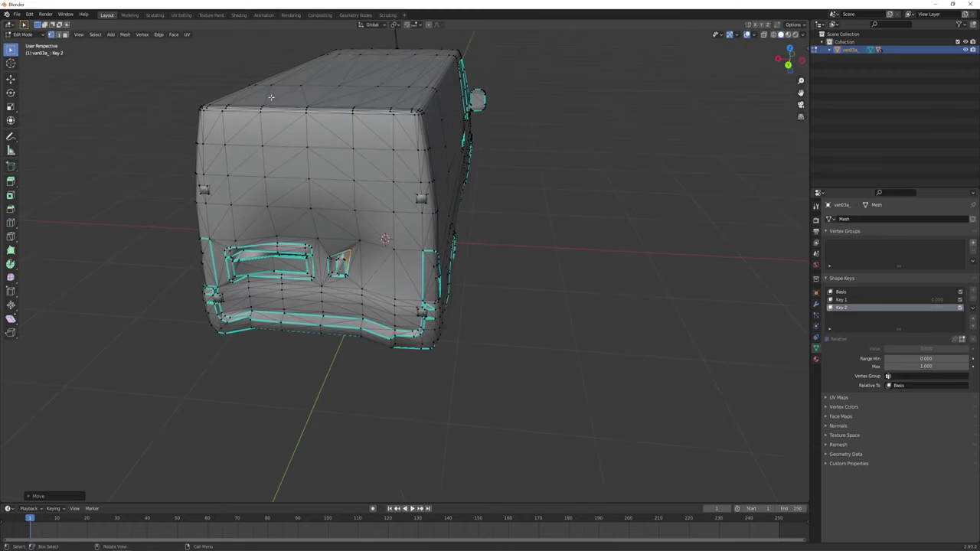
{"action": "middle_click_drag", "start_coordinate": [326, 237], "coordinate": [367, 237]}
{"action": "key", "text": "g"}
{"action": "key", "text": "y"}
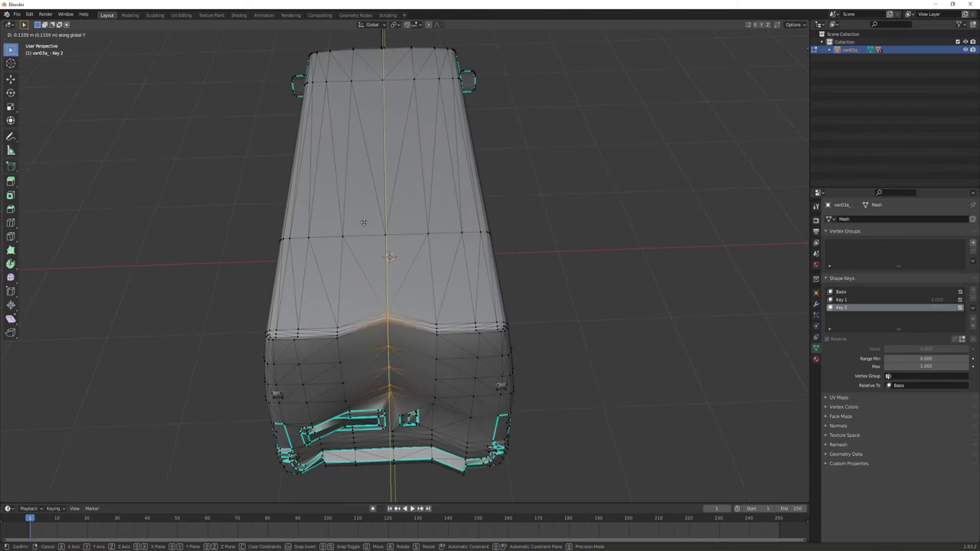
{"action": "right_click", "coordinate": [364, 218]}
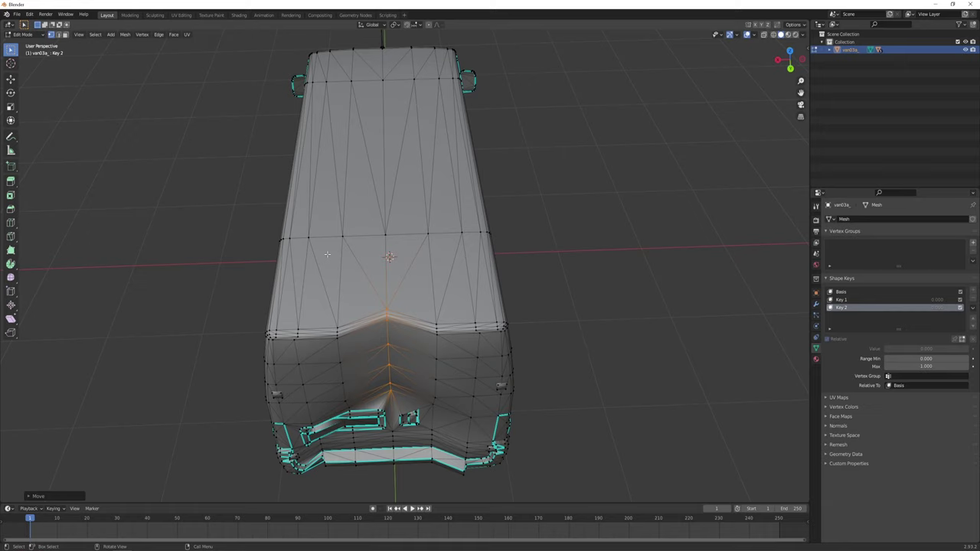
{"action": "left_click", "coordinate": [341, 353], "text": "alt"}
{"action": "left_click", "coordinate": [360, 406]}
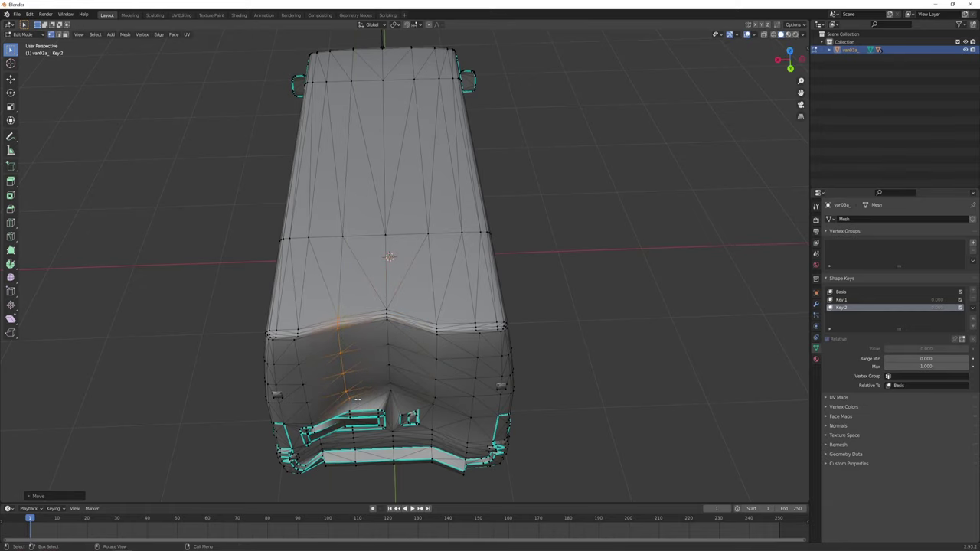
Push the rear bumper vertices in along Y and return to object mode.
{"action": "middle_click_drag", "start_coordinate": [360, 406], "coordinate": [475, 388]}
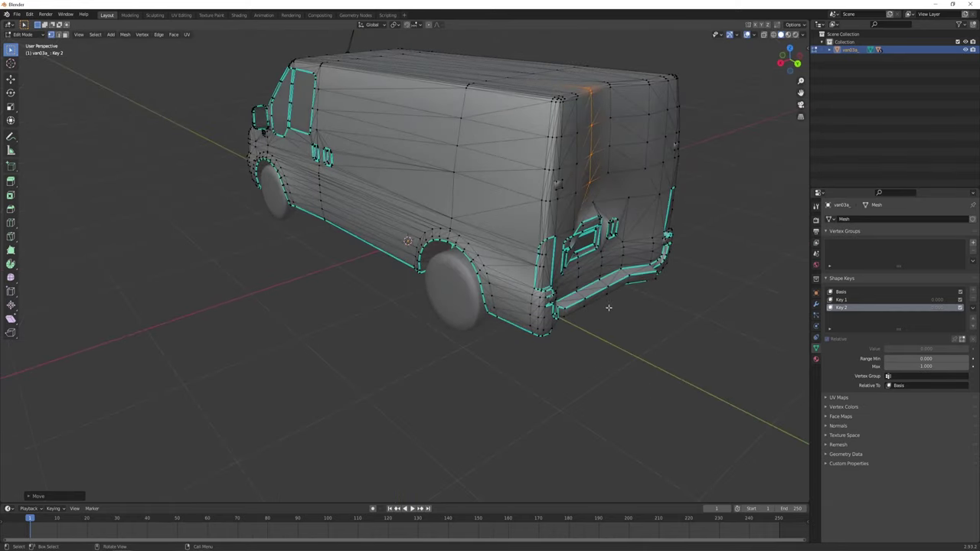
{"action": "middle_click_drag", "start_coordinate": [608, 306], "coordinate": [591, 303]}
{"action": "left_click_drag", "start_coordinate": [459, 273], "coordinate": [498, 306]}
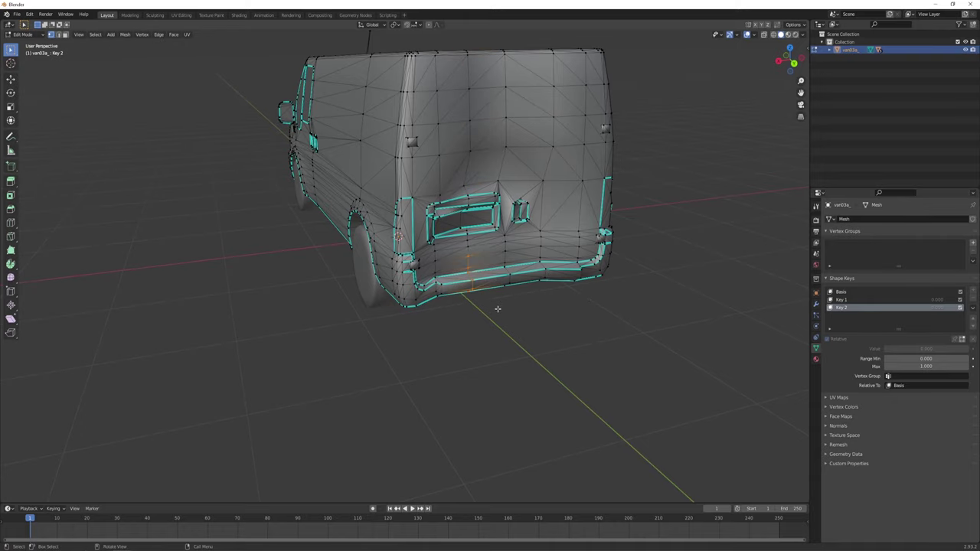
{"action": "key", "text": "g"}
{"action": "key", "text": "y"}
{"action": "left_click", "coordinate": [490, 304]}
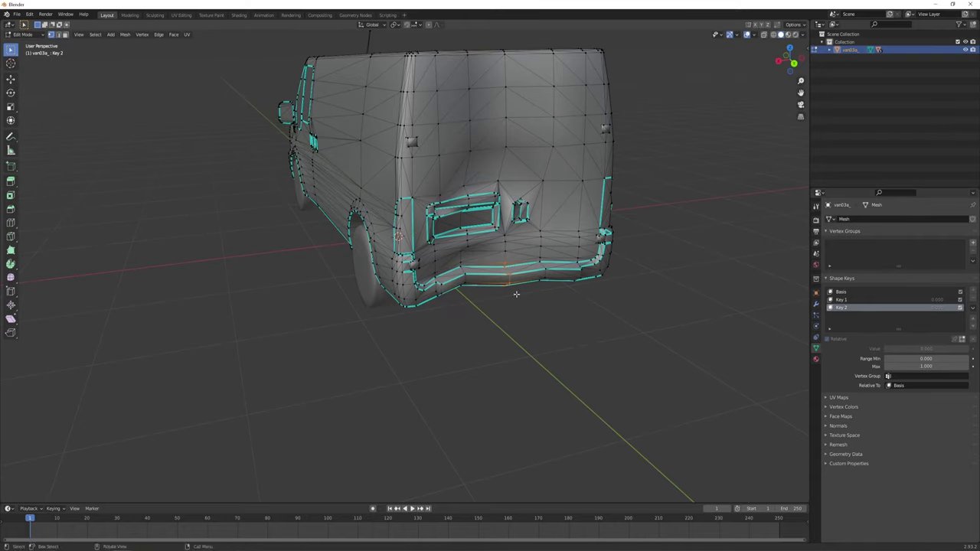
{"action": "mouse_move", "coordinate": [564, 311]}
{"action": "middle_mouse_down"}
{"action": "mouse_move", "coordinate": [569, 287]}
{"action": "mouse_move", "coordinate": [576, 290]}
{"action": "middle_mouse_up"}
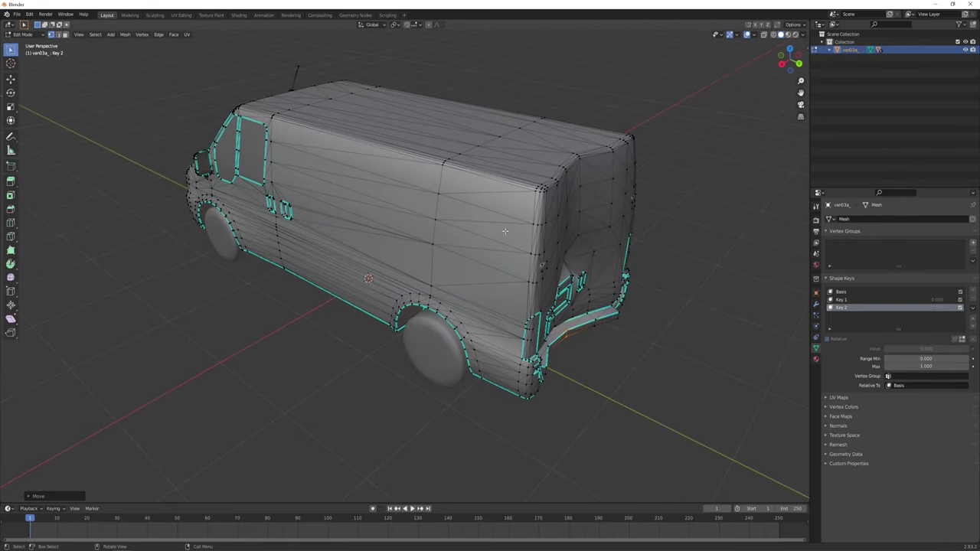
{"action": "key", "text": "Tab"}
{"action": "middle_click_drag", "start_coordinate": [785, 349], "coordinate": [677, 322]}
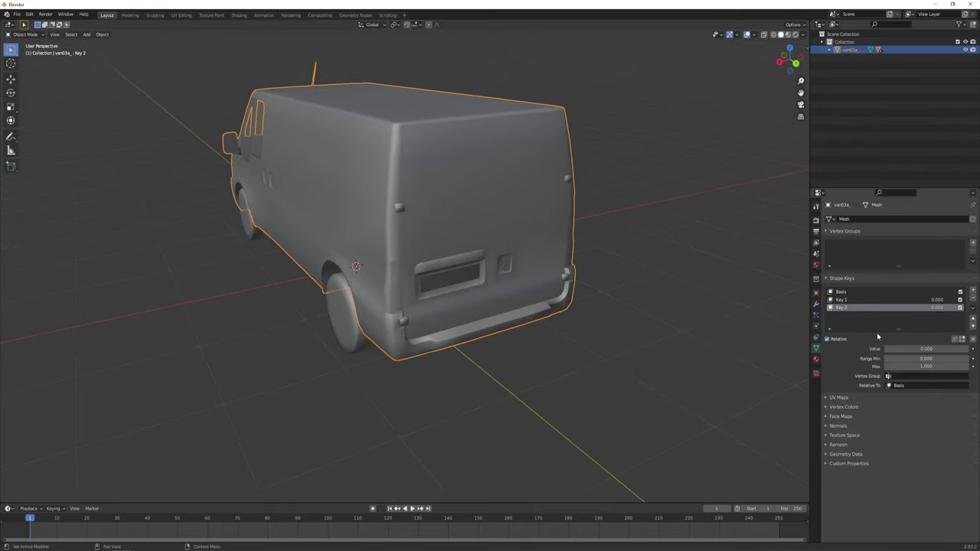
{"action": "left_click_drag", "start_coordinate": [915, 349], "coordinate": [963, 352]}
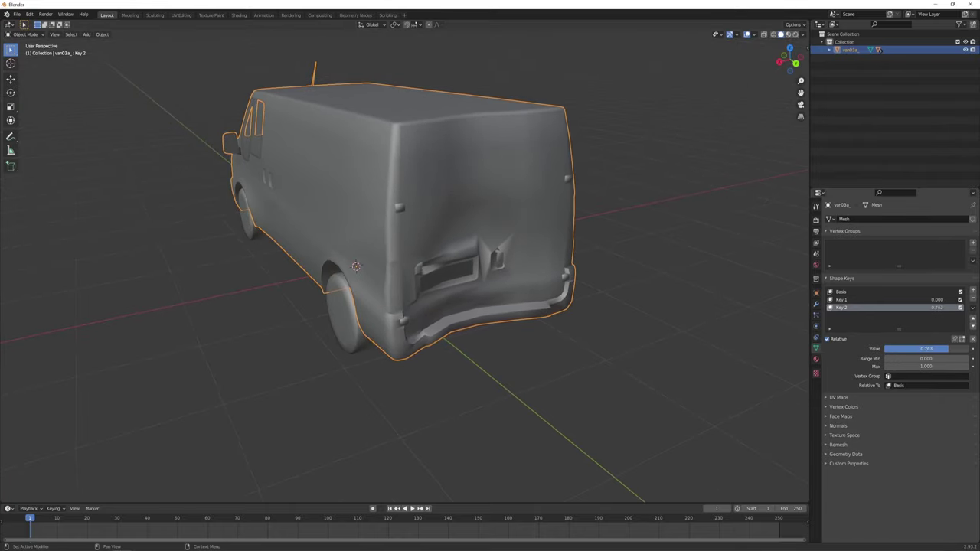
{"action": "middle_click_drag", "start_coordinate": [254, 289], "coordinate": [357, 281]}
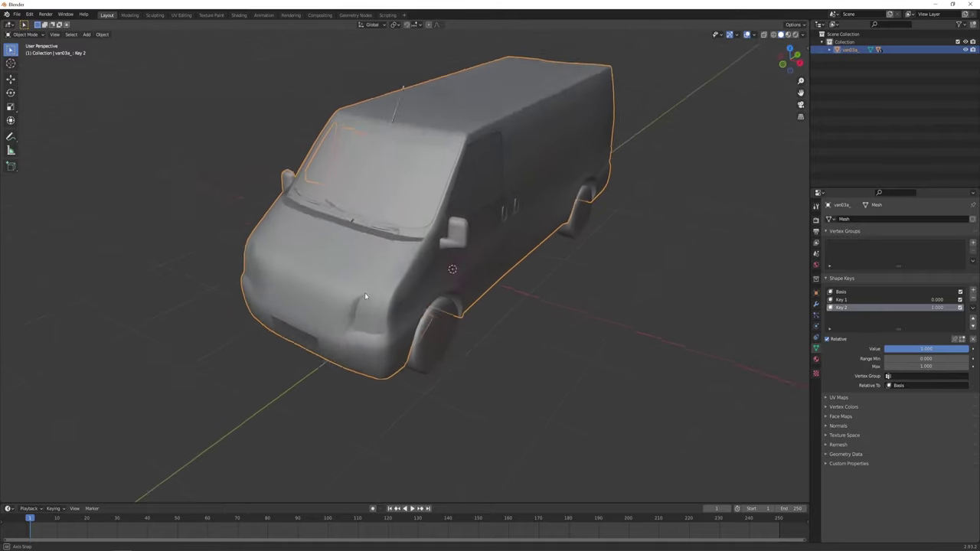
{"action": "right_click", "coordinate": [452, 262], "text": "shift"}
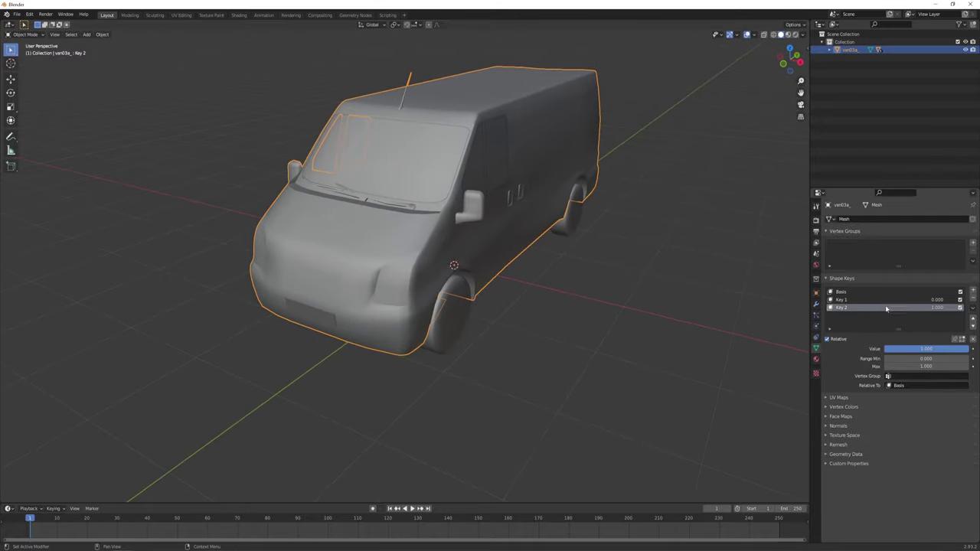
{"action": "left_click", "coordinate": [851, 300]}
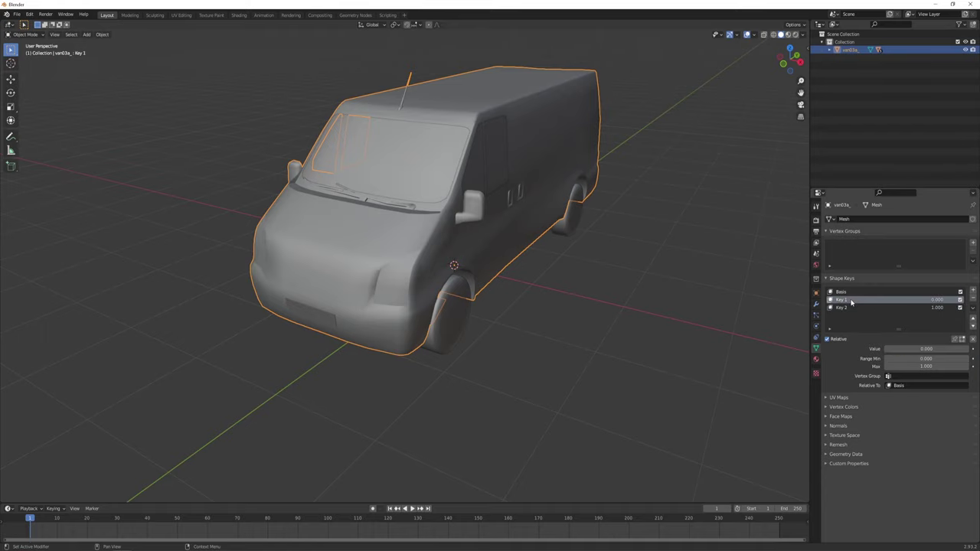
{"action": "left_click_drag", "start_coordinate": [896, 349], "coordinate": [967, 349]}
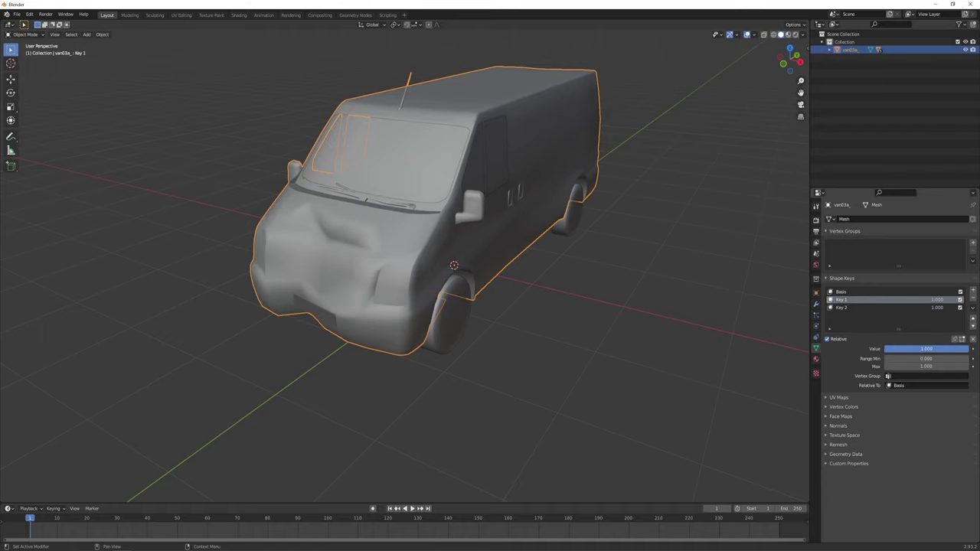
{"action": "mouse_move", "coordinate": [627, 242]}
{"action": "middle_mouse_down"}
{"action": "mouse_move", "coordinate": [481, 274]}
{"action": "mouse_move", "coordinate": [549, 271]}
{"action": "middle_mouse_up"}
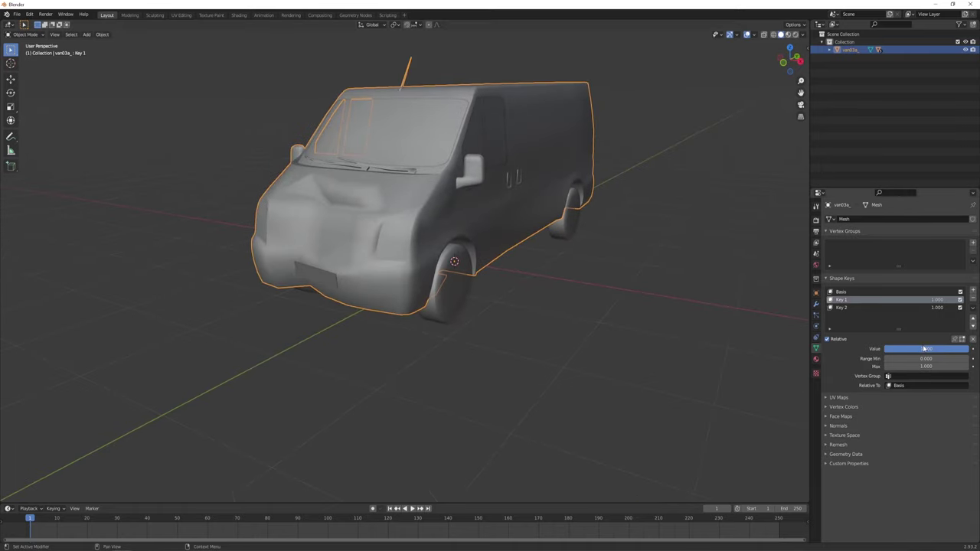
{"action": "left_click_drag", "start_coordinate": [925, 350], "coordinate": [881, 354]}
{"action": "left_click", "coordinate": [896, 308]}
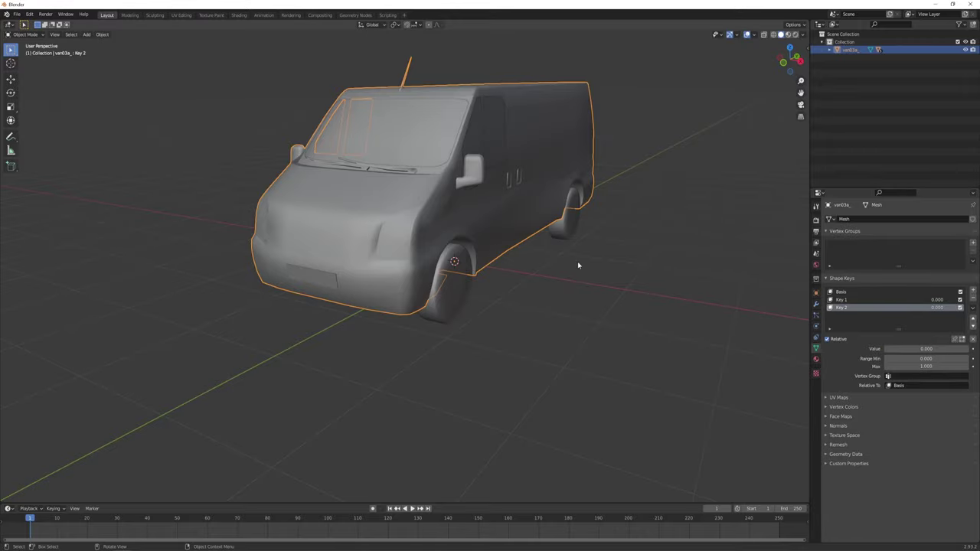
{"action": "mouse_move", "coordinate": [578, 261]}
{"action": "middle_mouse_down"}
{"action": "mouse_move", "coordinate": [609, 231]}
{"action": "mouse_move", "coordinate": [519, 233]}
{"action": "middle_mouse_up"}
Box-select the whole van and export it as FBX to Desktop\Car.fbx, overwriting the old file.
{"action": "scroll", "coordinate": [459, 184], "scroll_direction": "down", "scroll_amount": 3}
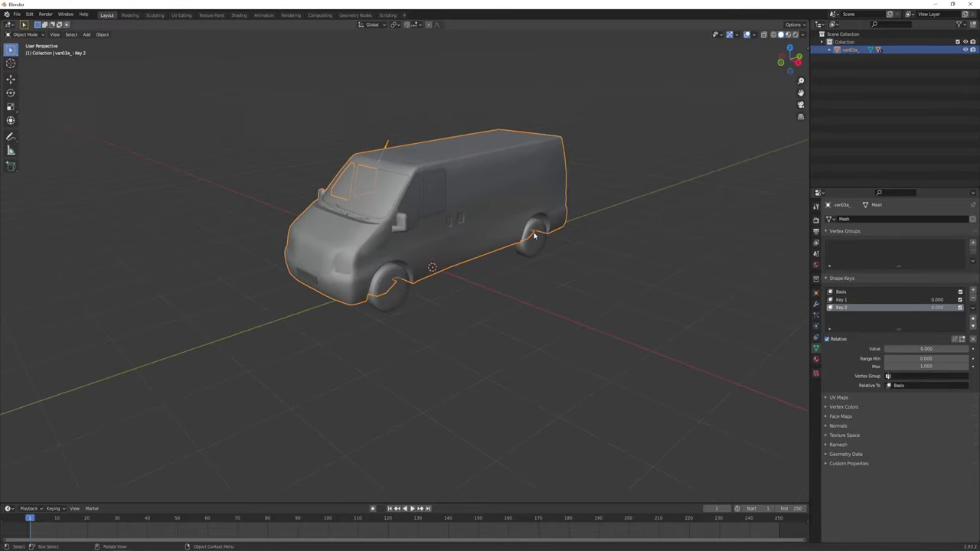
{"action": "mouse_move", "coordinate": [262, 70]}
{"action": "left_mouse_down"}
{"action": "mouse_move", "coordinate": [522, 321]}
{"action": "mouse_move", "coordinate": [603, 340]}
{"action": "left_mouse_up"}
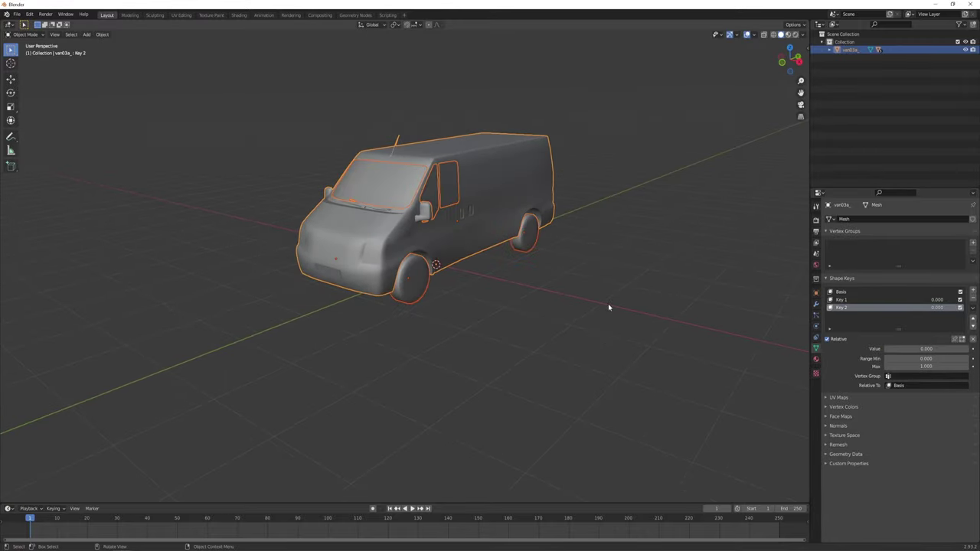
{"action": "left_click", "coordinate": [16, 15]}
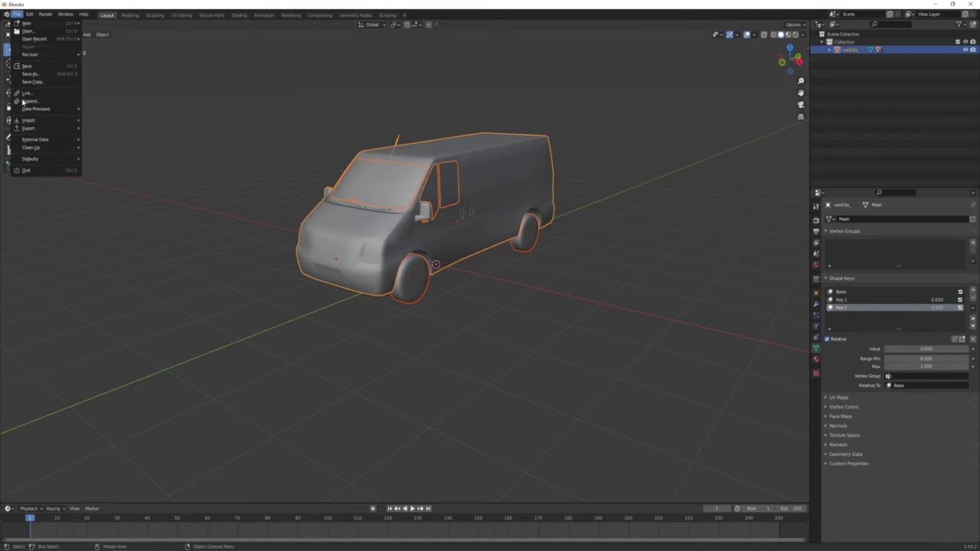
{"action": "mouse_move", "coordinate": [32, 129]}
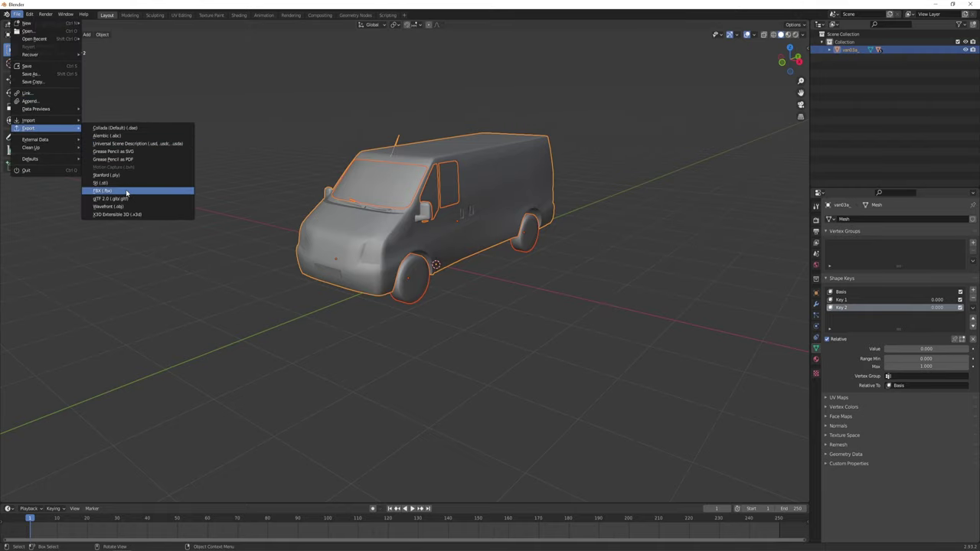
{"action": "left_click", "coordinate": [188, 191]}
{"action": "left_click", "coordinate": [310, 235]}
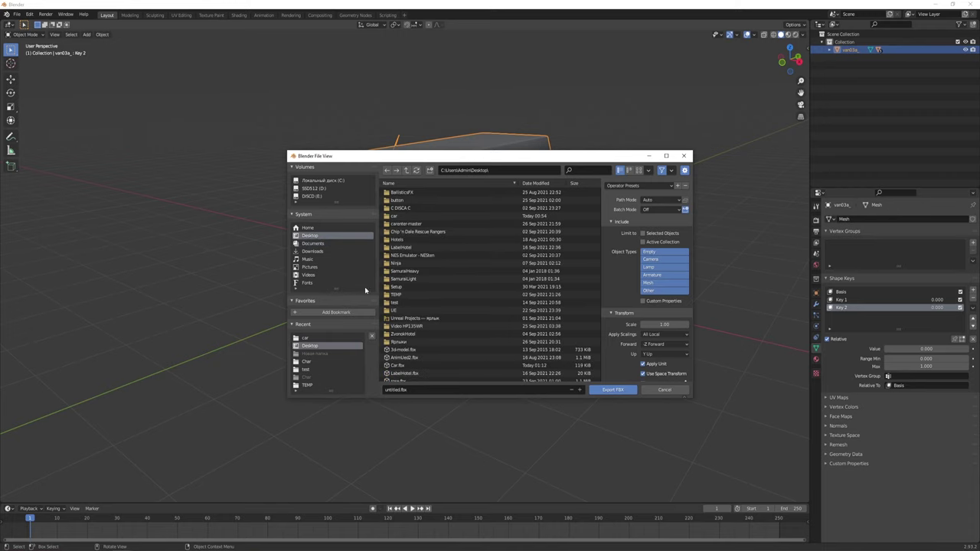
{"action": "left_click", "coordinate": [396, 390]}
{"action": "type", "text": "Car"}
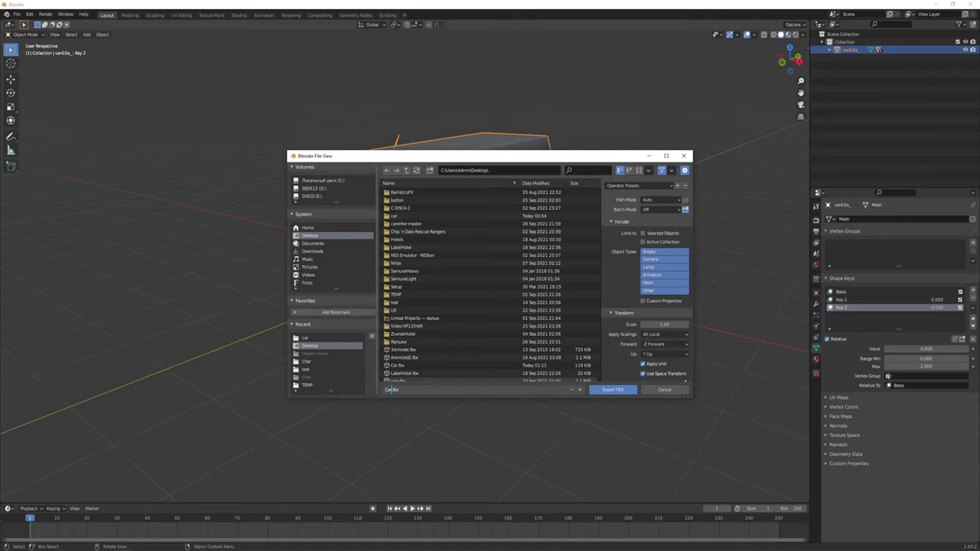
{"action": "key", "text": "Return"}
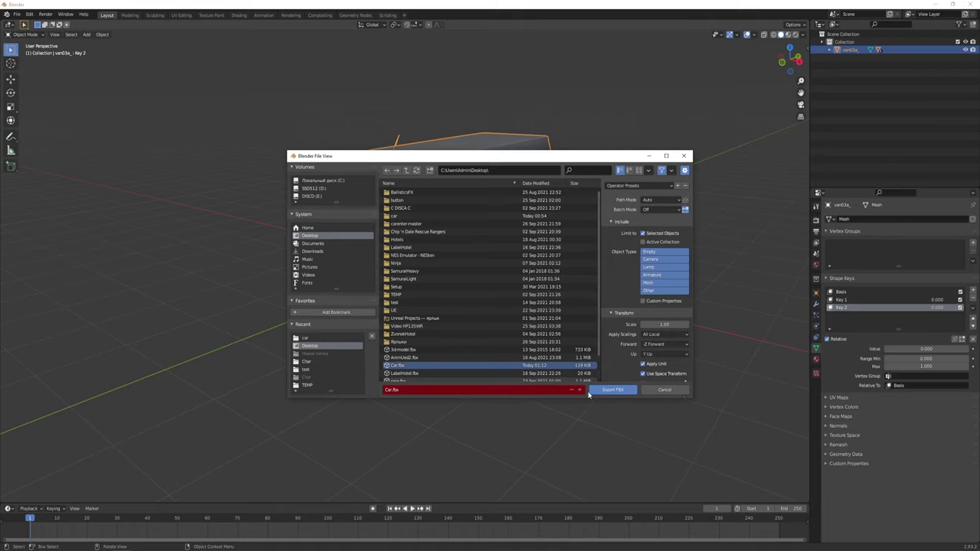
{"action": "left_click", "coordinate": [617, 392]}
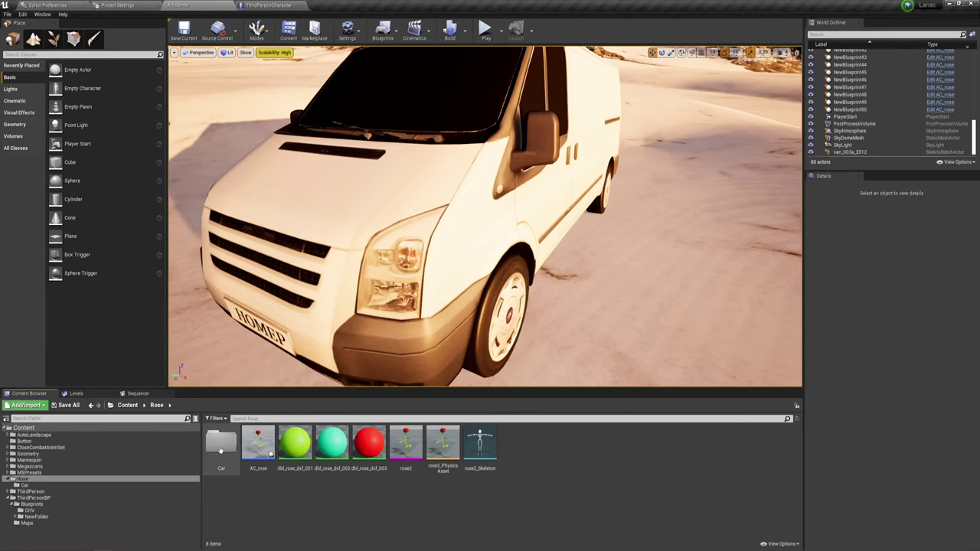
Force-delete the old Car and Car_PhysicsAsset from the Rose/Car folder.
{"action": "double_click", "coordinate": [221, 445]}
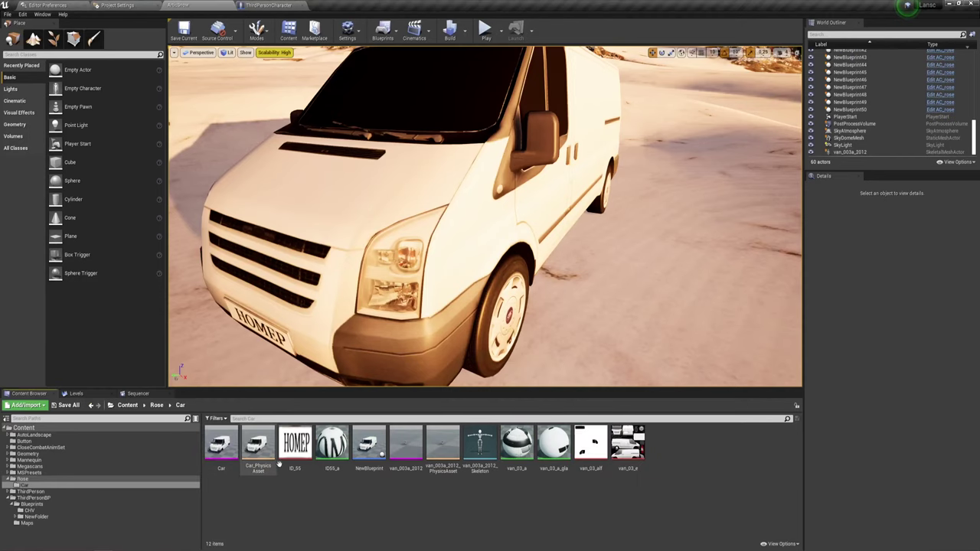
{"action": "left_click", "coordinate": [221, 444]}
{"action": "left_click", "coordinate": [258, 444], "text": "ctrl"}
{"action": "key", "text": "Delete"}
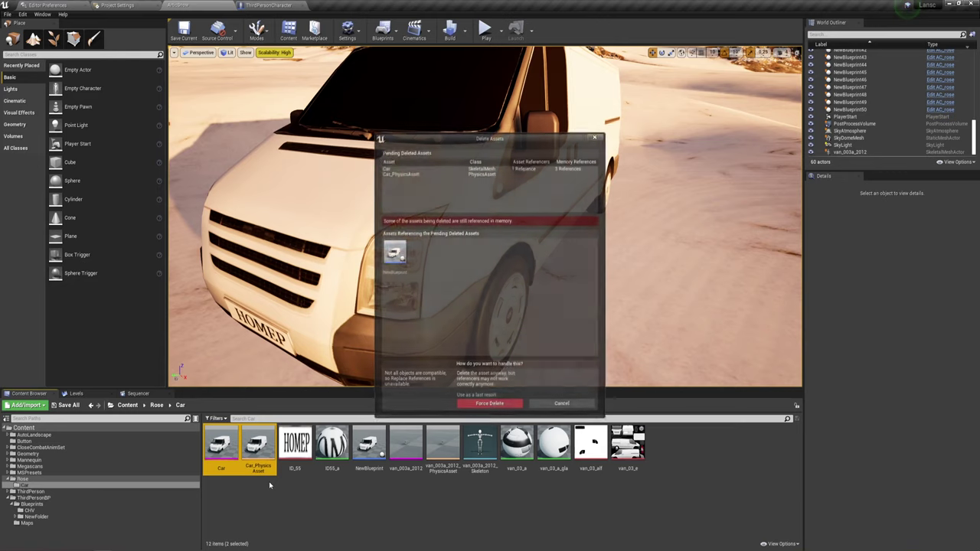
{"action": "left_click", "coordinate": [494, 404]}
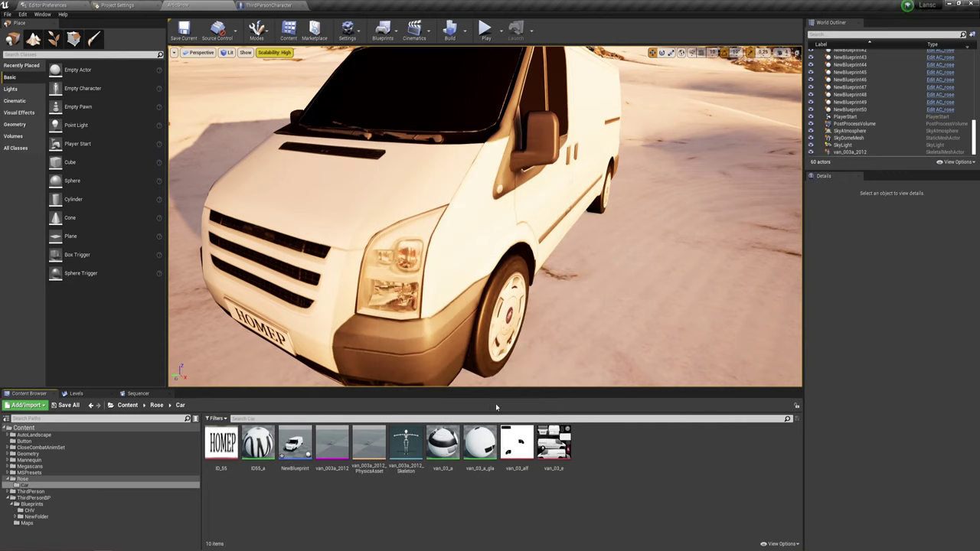
Import Car.fbx into the Rose/Car folder as a skeletal mesh.
{"action": "scroll", "coordinate": [434, 314], "scroll_direction": "down", "scroll_amount": 5}
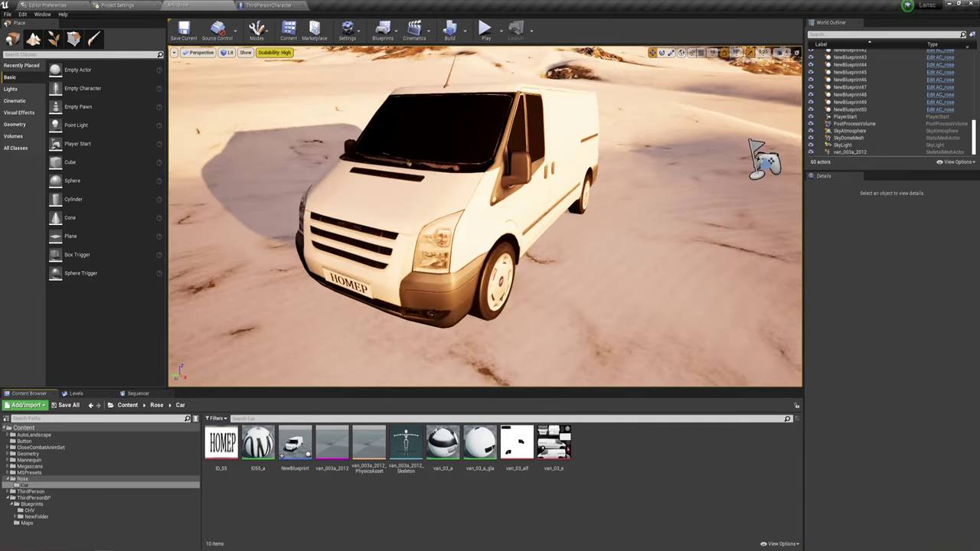
{"action": "left_click", "coordinate": [433, 237]}
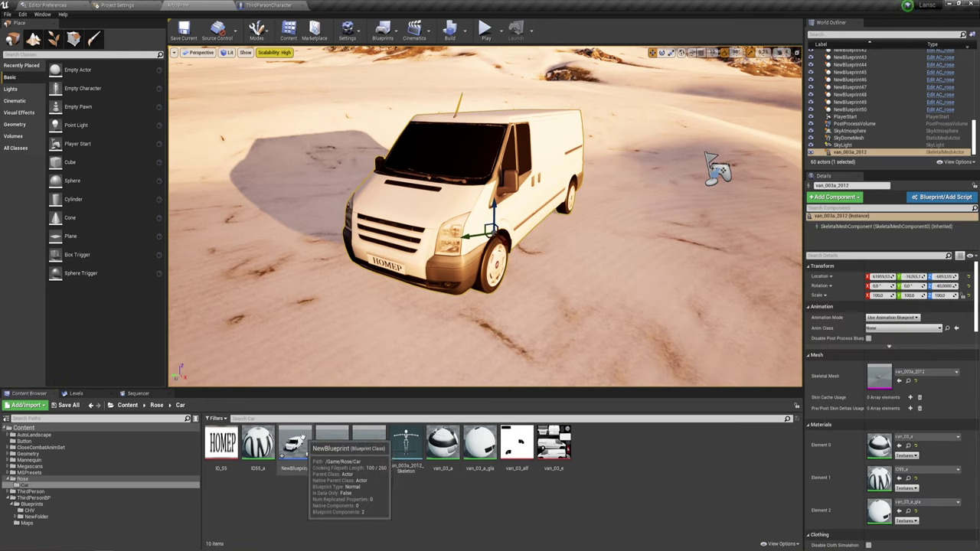
{"action": "right_click", "coordinate": [612, 473]}
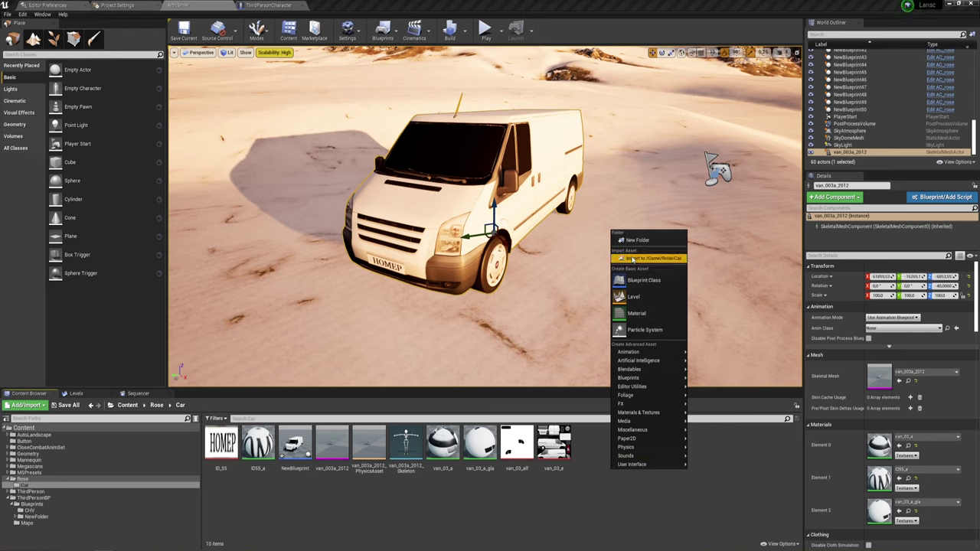
{"action": "left_click", "coordinate": [624, 258]}
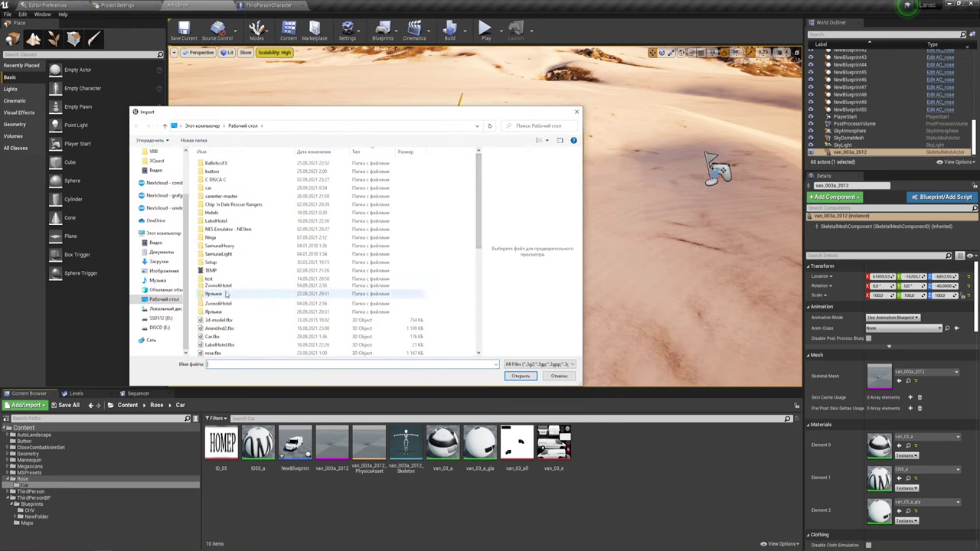
{"action": "scroll", "coordinate": [213, 252], "scroll_direction": "down", "scroll_amount": 4}
{"action": "left_click", "coordinate": [213, 244]}
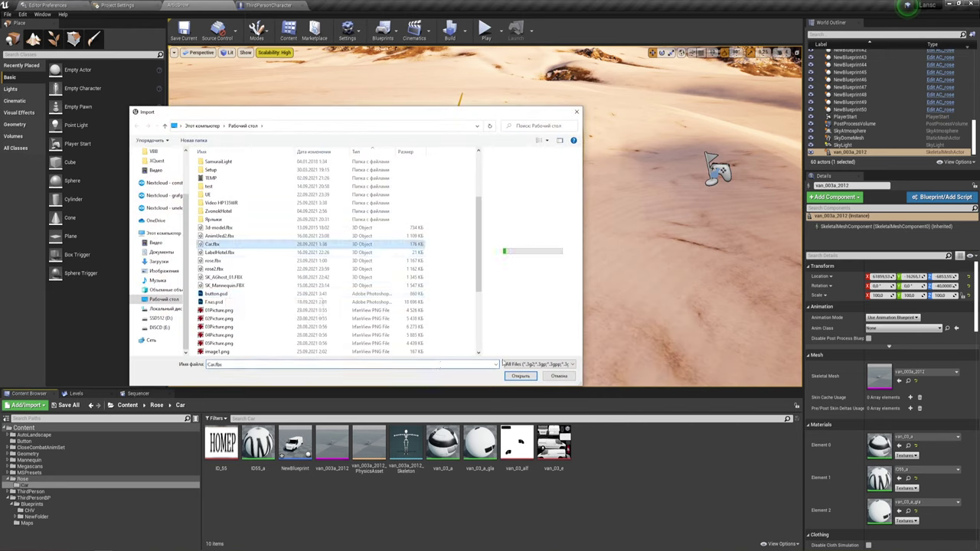
{"action": "left_click", "coordinate": [520, 375]}
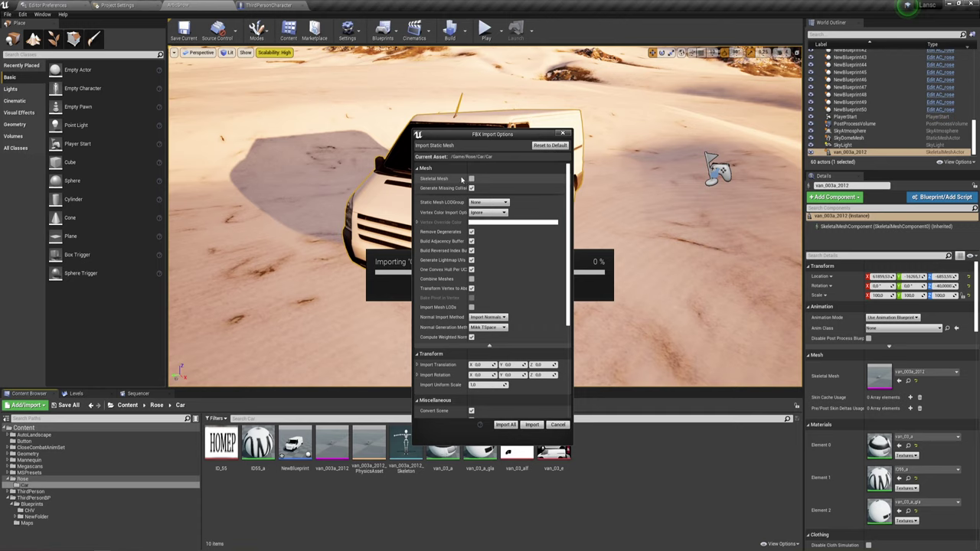
{"action": "left_click", "coordinate": [472, 179]}
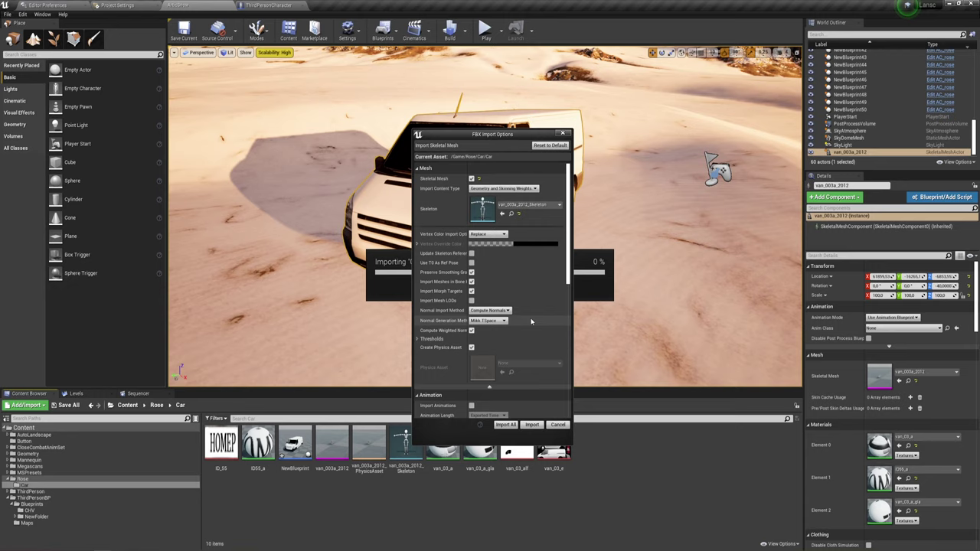
{"action": "left_click", "coordinate": [535, 425]}
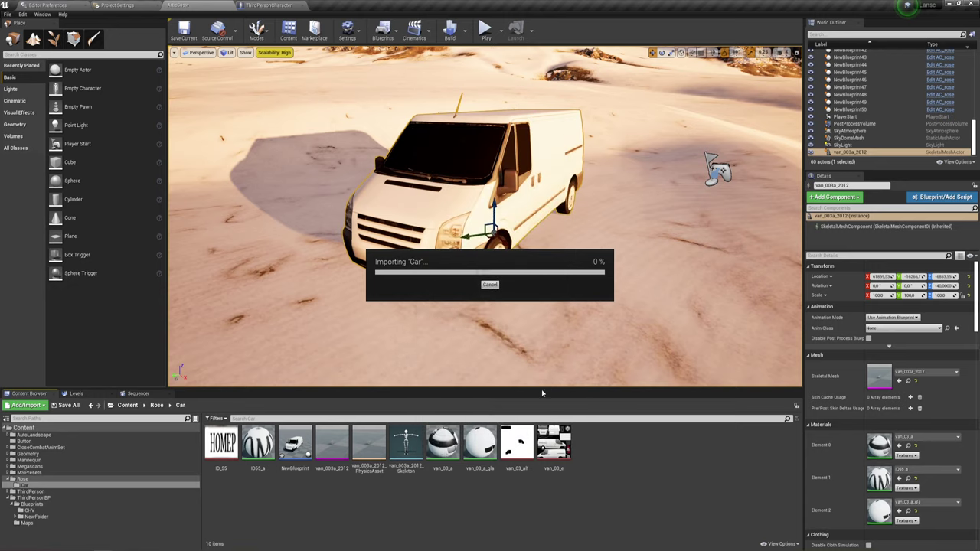
{"action": "left_click", "coordinate": [640, 208]}
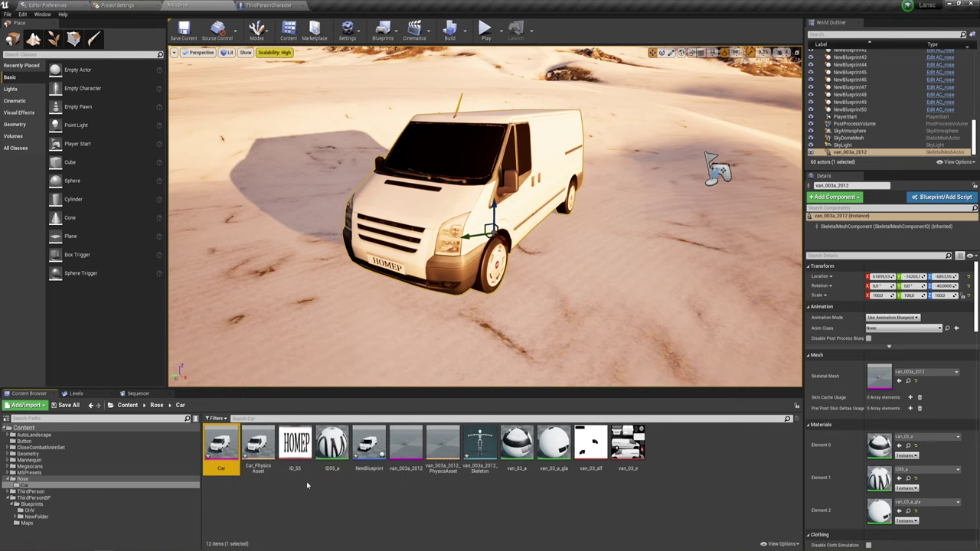
Replace the placed van with a NewBlueprint actor in the desert scene.
{"action": "left_click", "coordinate": [378, 449]}
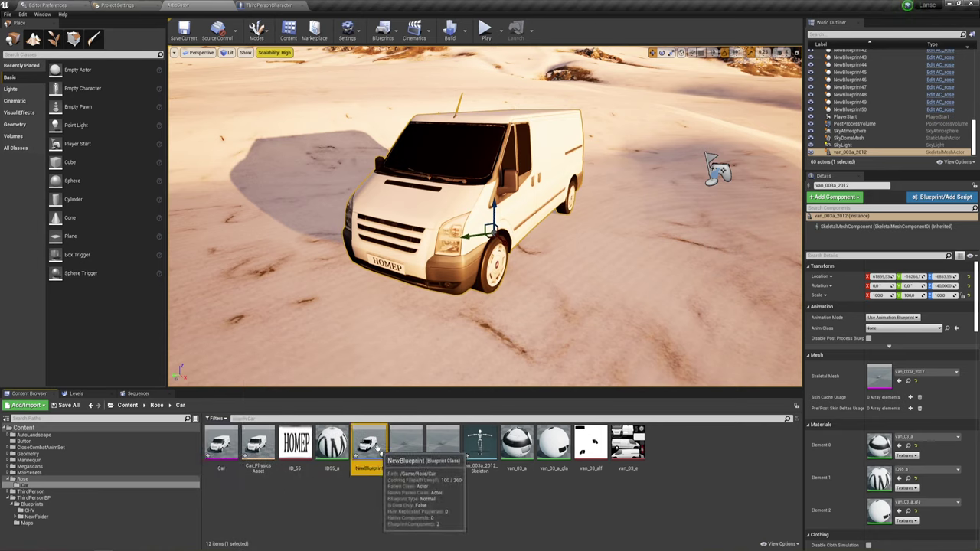
{"action": "left_click", "coordinate": [468, 235]}
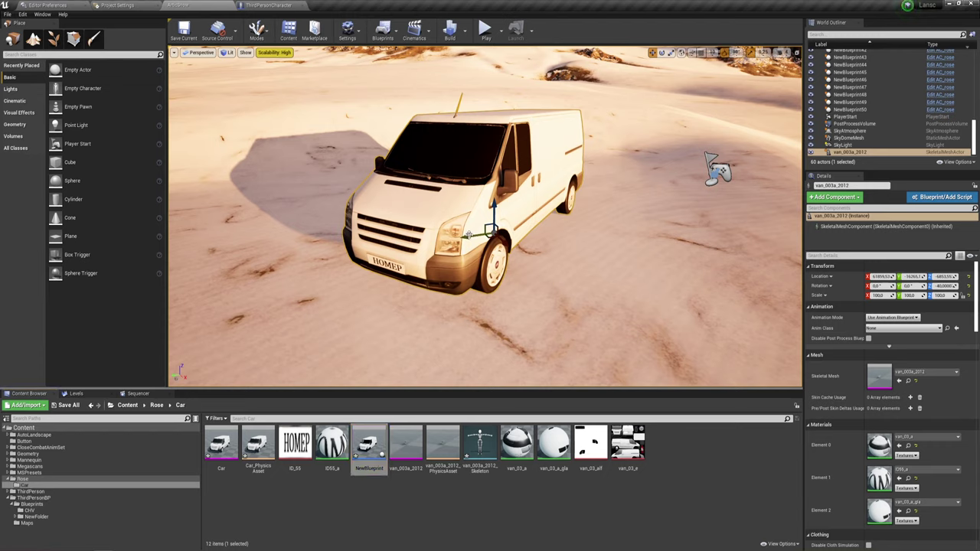
{"action": "key", "text": "Delete"}
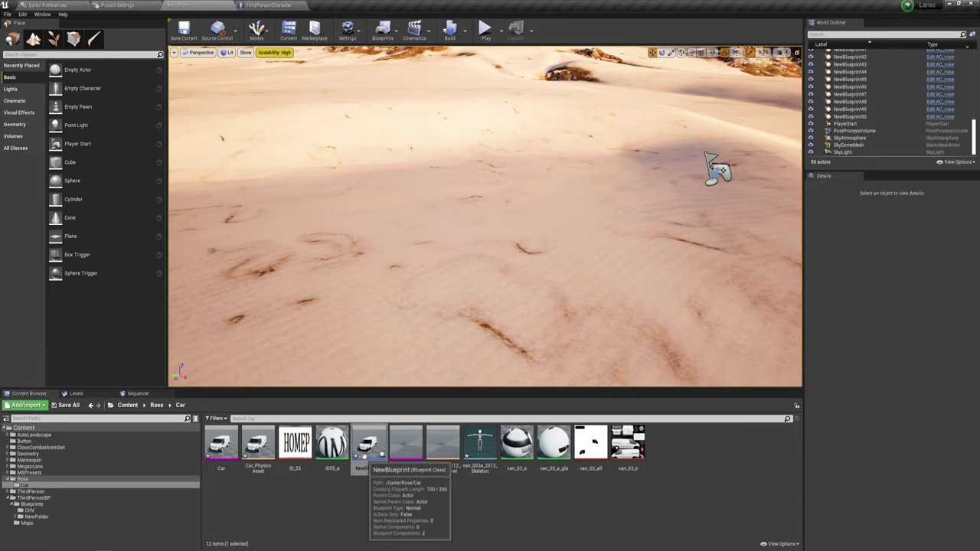
{"action": "left_click_drag", "start_coordinate": [369, 444], "coordinate": [394, 234]}
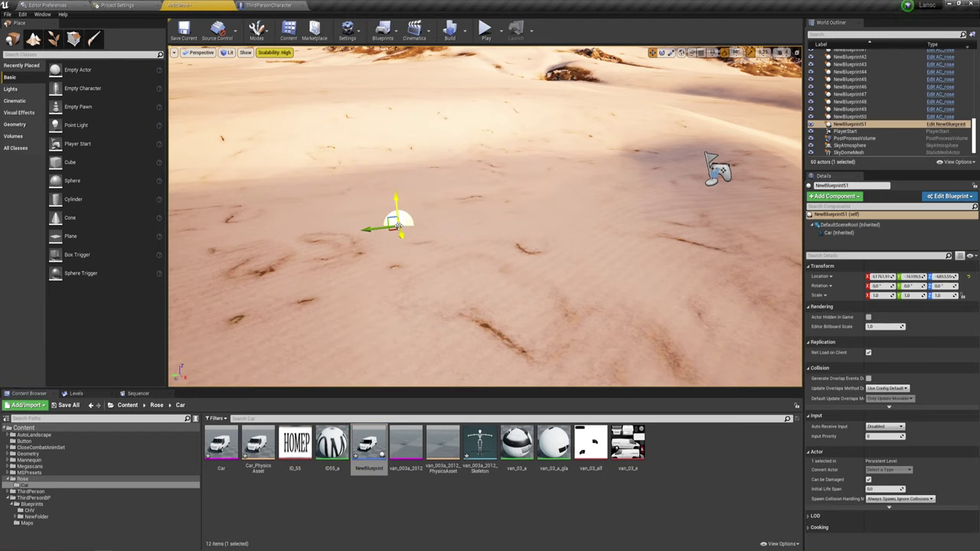
Set NewBlueprint's Car component Skeletal Mesh to the new Car mesh and compile.
{"action": "double_click", "coordinate": [368, 443]}
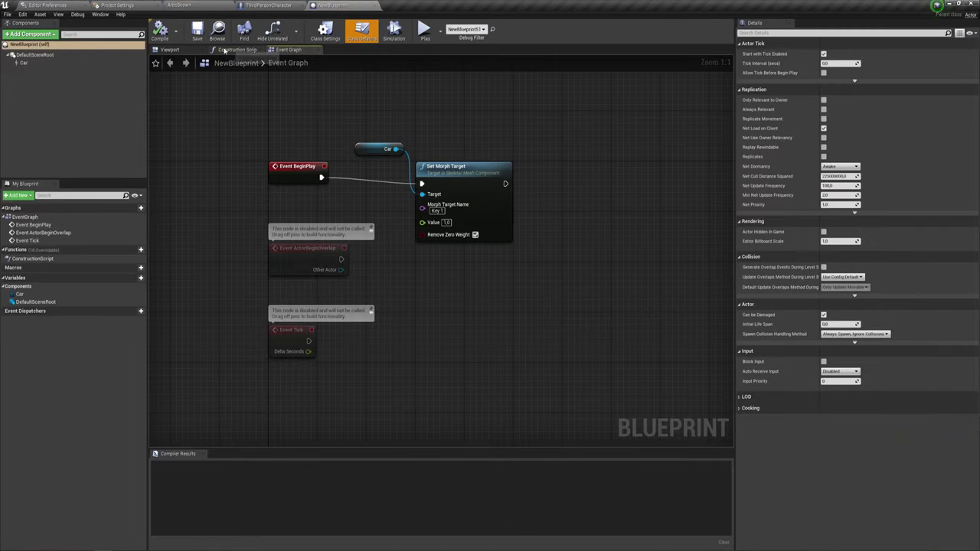
{"action": "left_click", "coordinate": [170, 49]}
{"action": "left_click", "coordinate": [27, 63]}
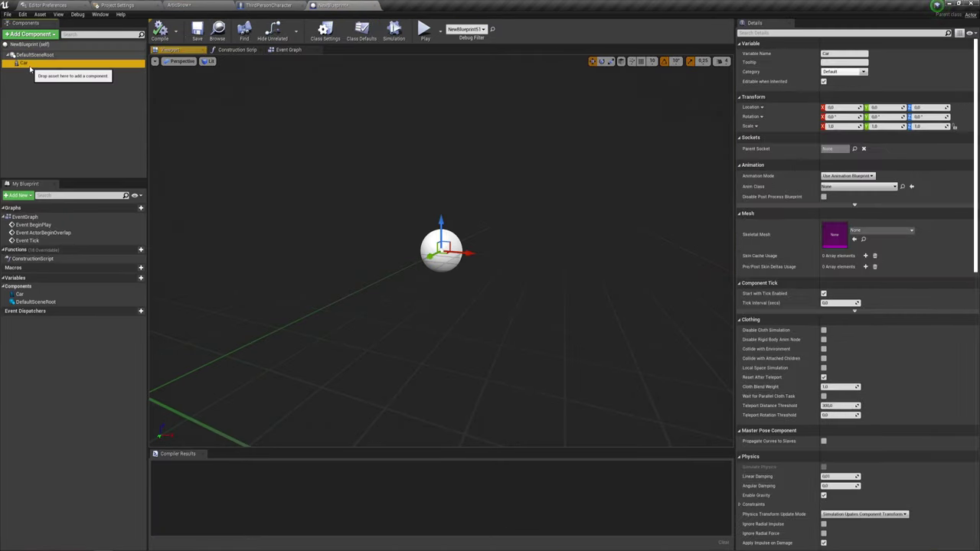
{"action": "left_click", "coordinate": [178, 5]}
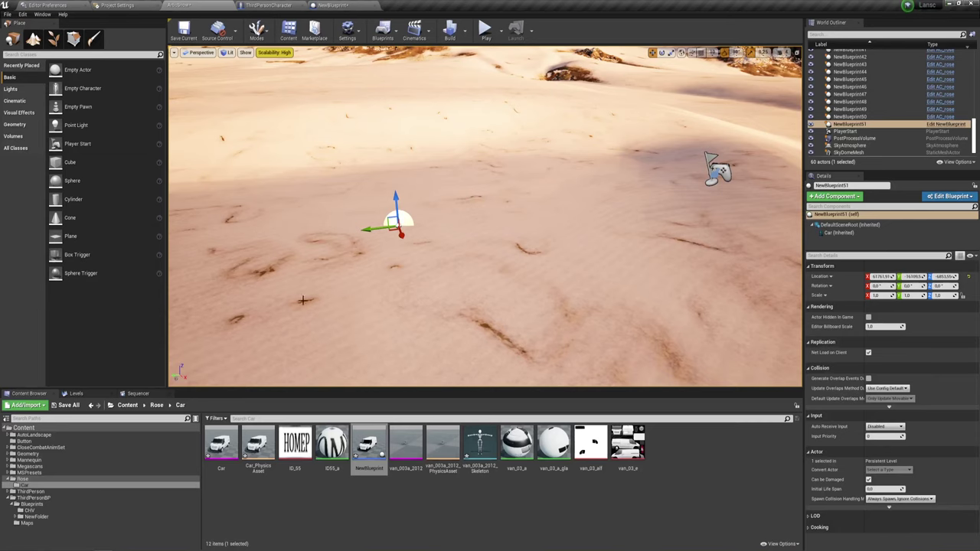
{"action": "left_click", "coordinate": [356, 6]}
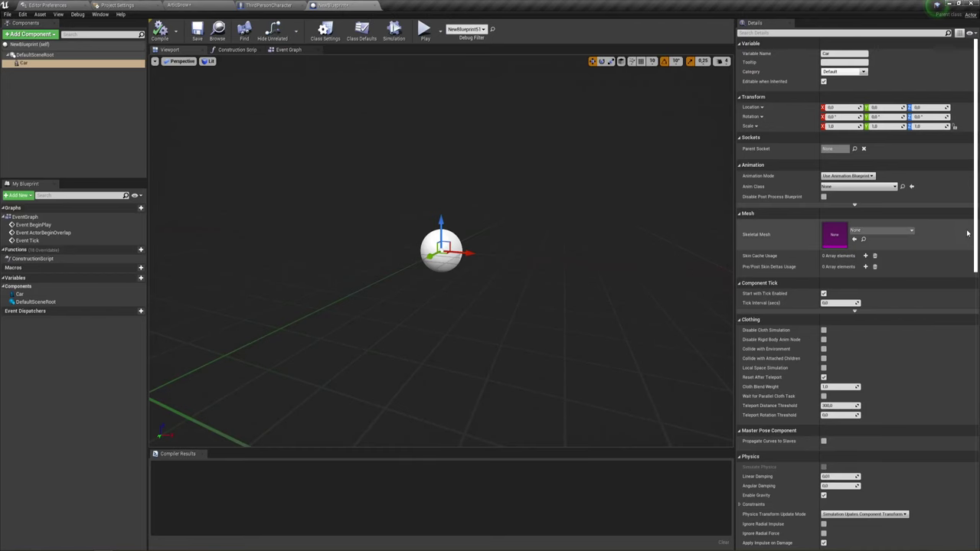
{"action": "left_click", "coordinate": [855, 239]}
{"action": "key", "text": "f"}
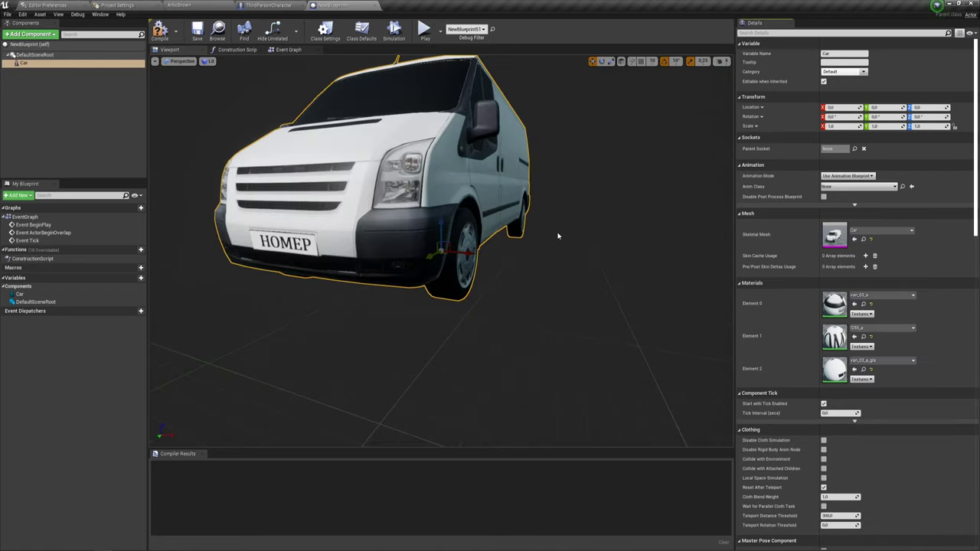
{"action": "scroll", "coordinate": [562, 239], "scroll_direction": "down", "scroll_amount": 2}
{"action": "left_click_drag", "start_coordinate": [561, 239], "coordinate": [561, 222], "text": "alt"}
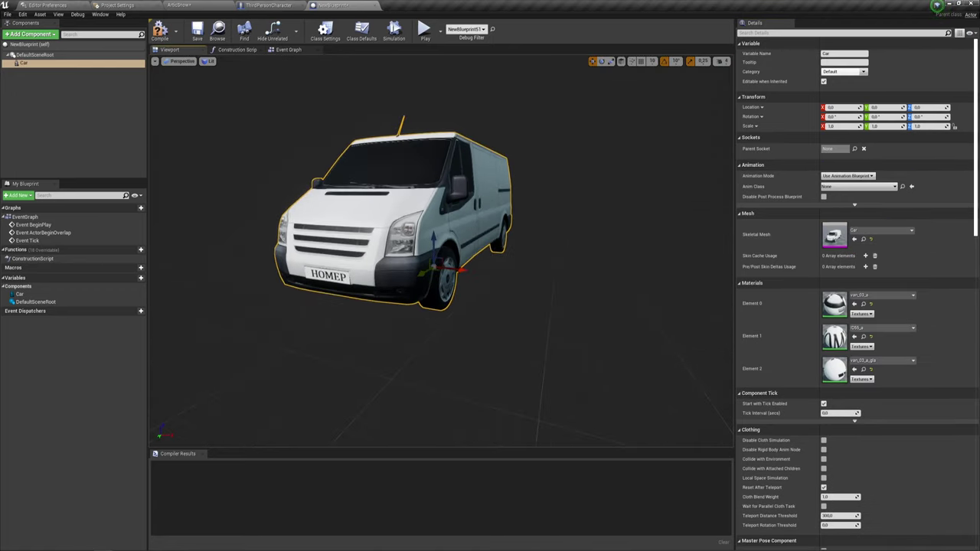
{"action": "left_click", "coordinate": [160, 31]}
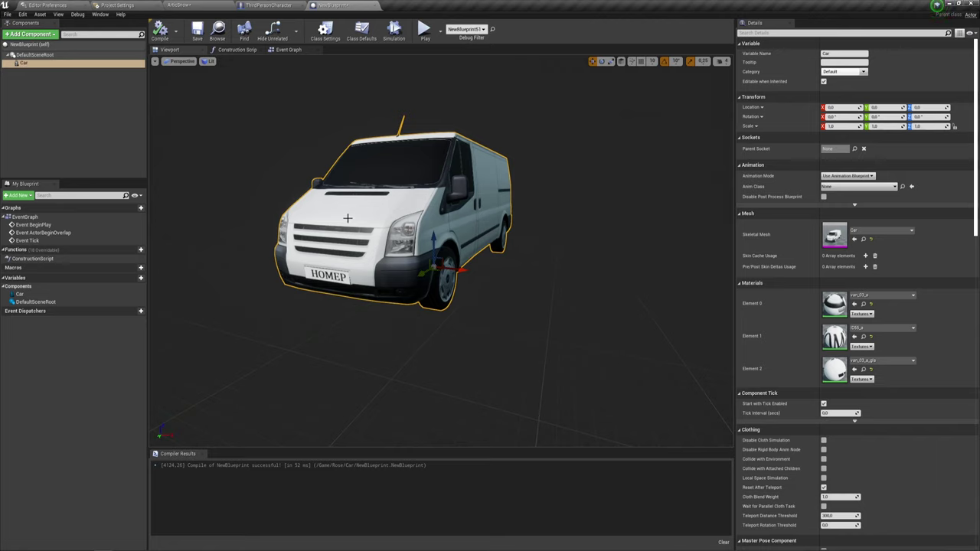
Replace the old nodes with a Car reference feeding a new Set Morph Target node.
{"action": "left_click", "coordinate": [289, 49]}
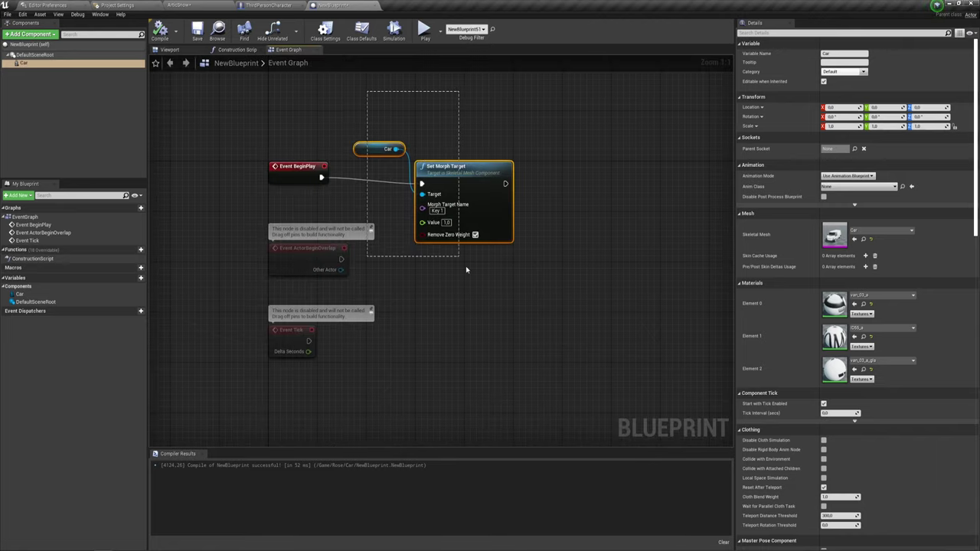
{"action": "left_click_drag", "start_coordinate": [366, 94], "coordinate": [466, 266]}
{"action": "key", "text": "Delete"}
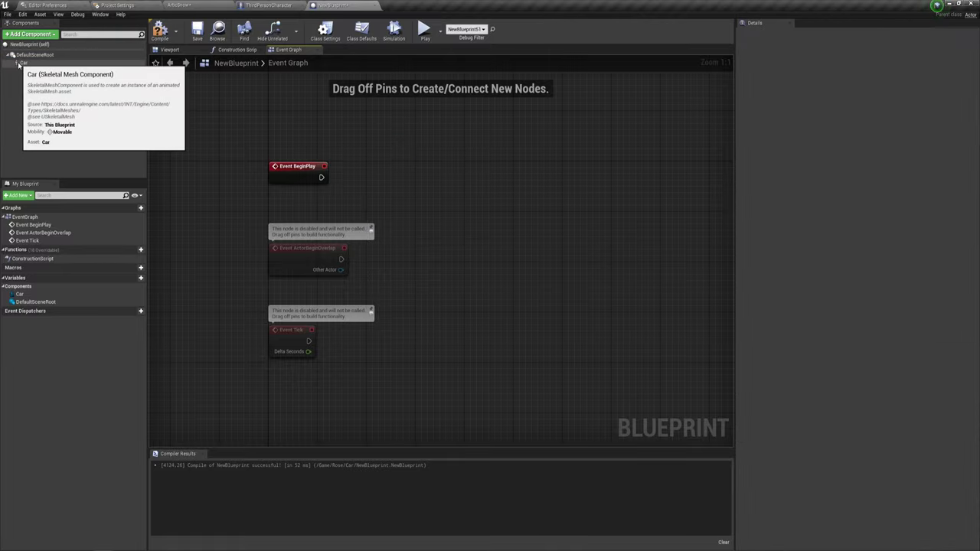
{"action": "left_click_drag", "start_coordinate": [21, 64], "coordinate": [355, 143]}
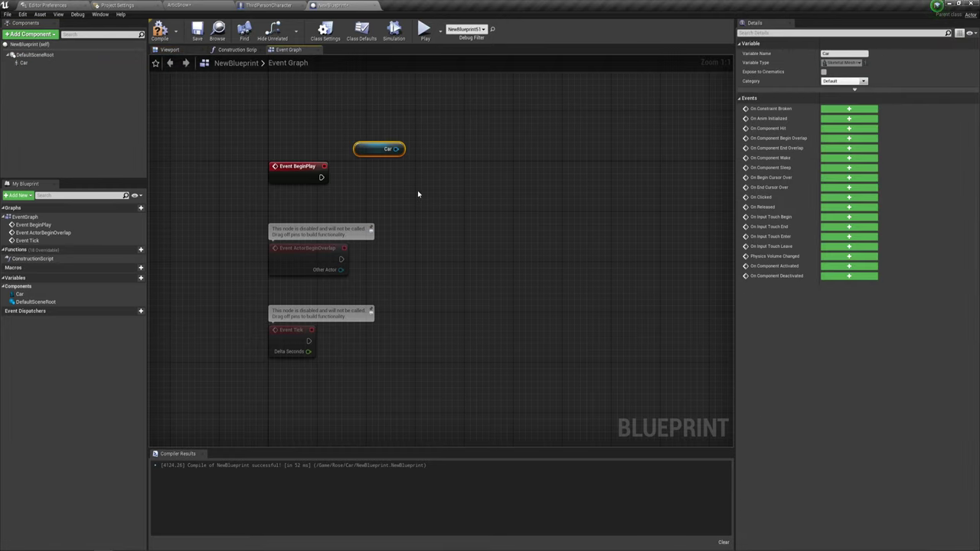
{"action": "left_click_drag", "start_coordinate": [354, 121], "coordinate": [414, 168]}
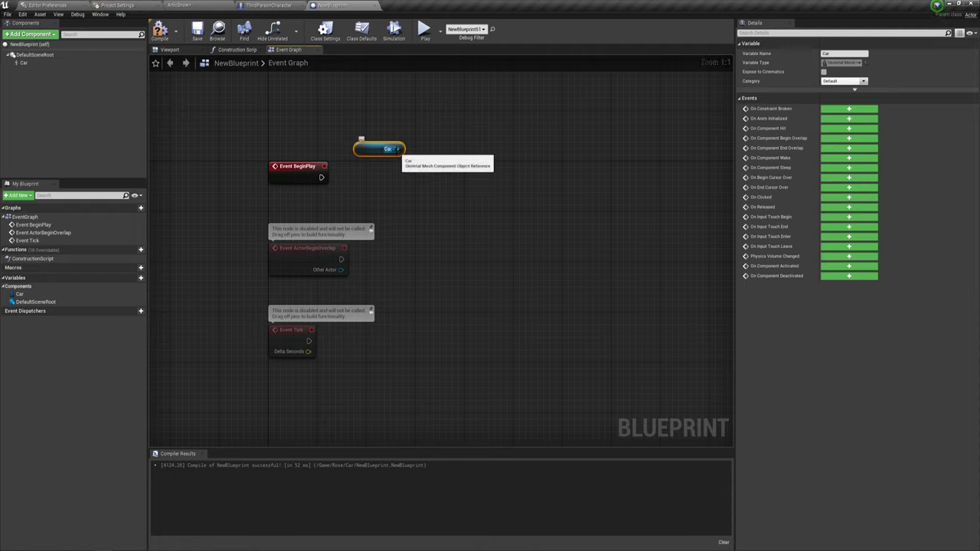
{"action": "left_click_drag", "start_coordinate": [396, 149], "coordinate": [448, 120]}
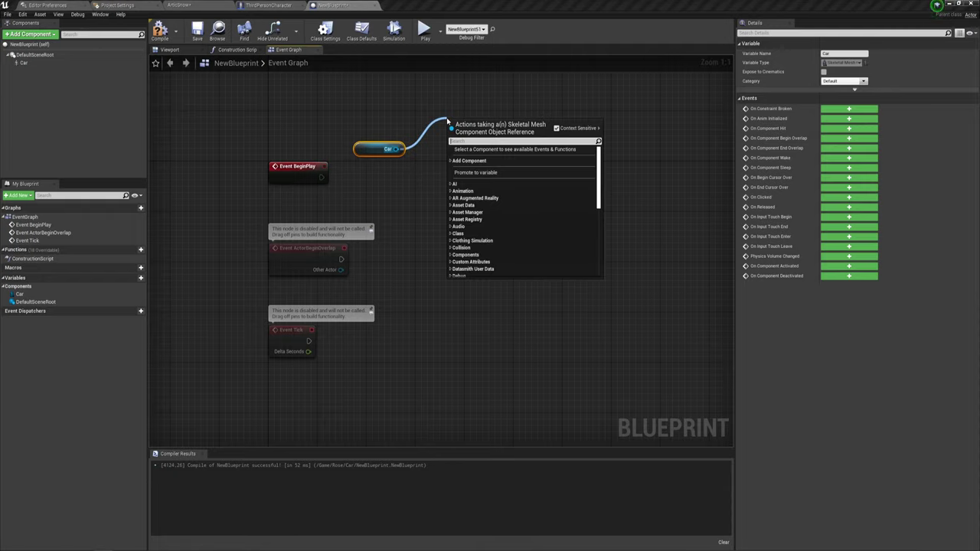
{"action": "type", "text": "set"}
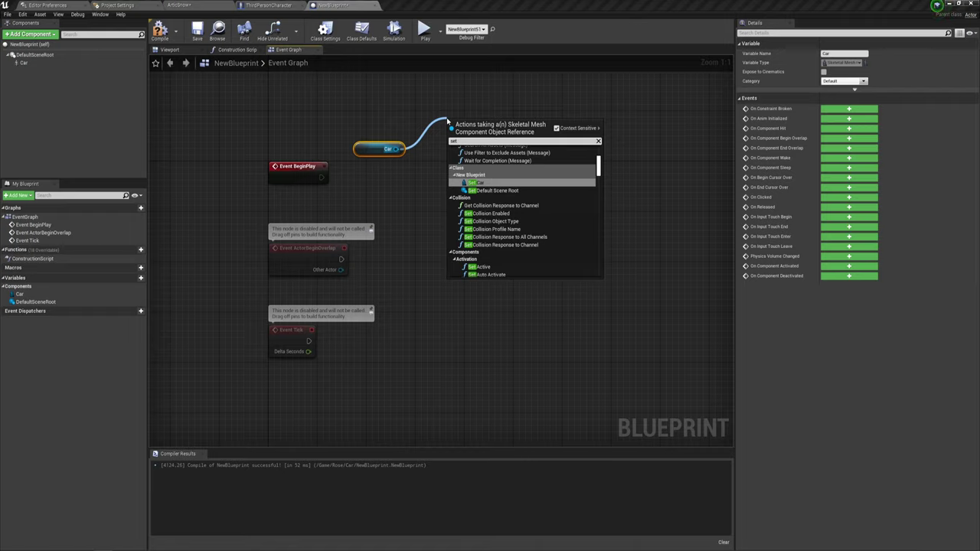
{"action": "type", "text": " mor"}
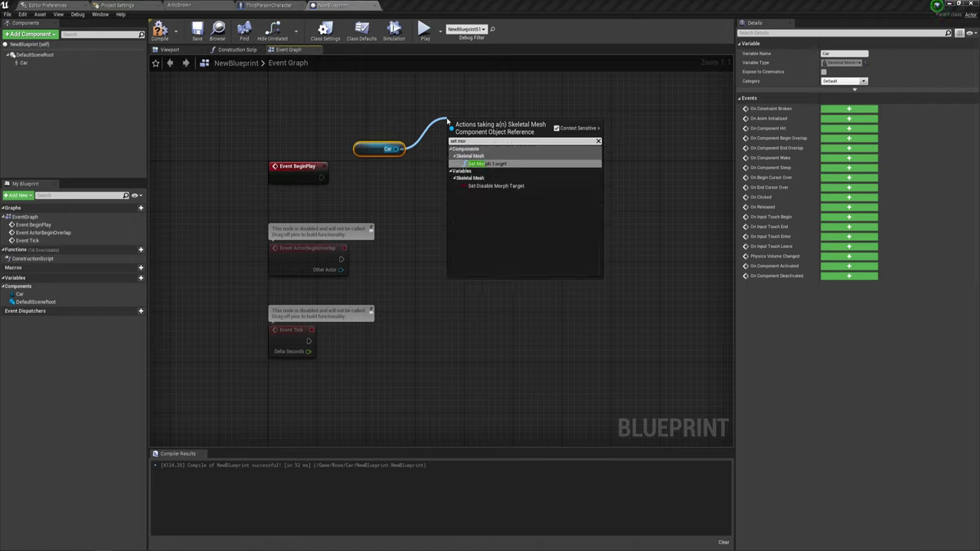
{"action": "left_click", "coordinate": [496, 164]}
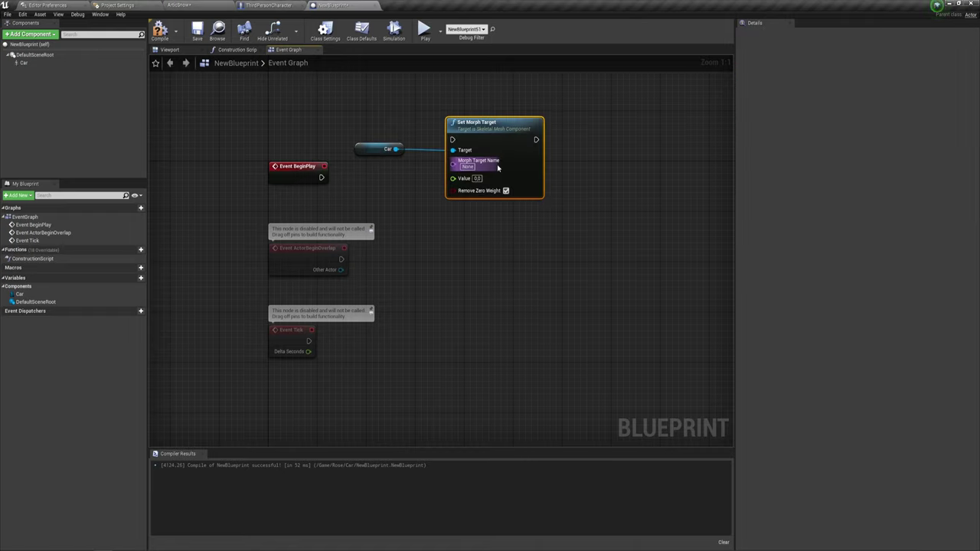
Wire Event BeginPlay into Set Morph Target and move both nodes to the right.
{"action": "left_click_drag", "start_coordinate": [484, 126], "coordinate": [484, 157]}
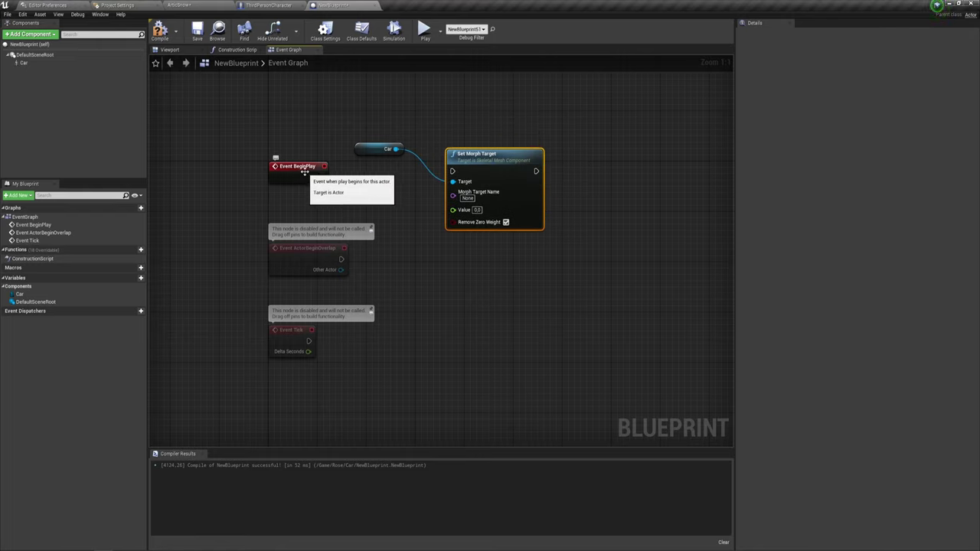
{"action": "left_click_drag", "start_coordinate": [322, 177], "coordinate": [453, 171]}
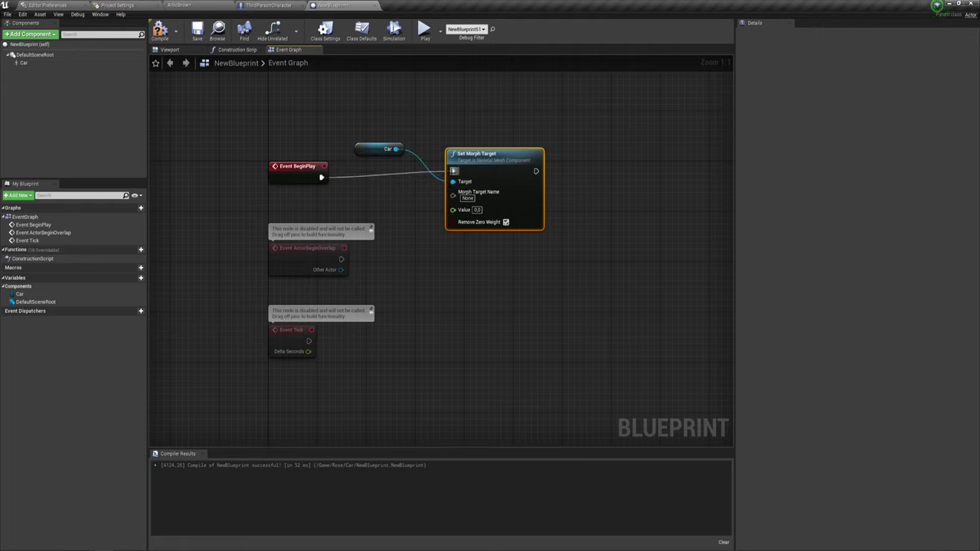
{"action": "left_click", "coordinate": [378, 149]}
{"action": "left_click", "coordinate": [495, 184], "text": "ctrl"}
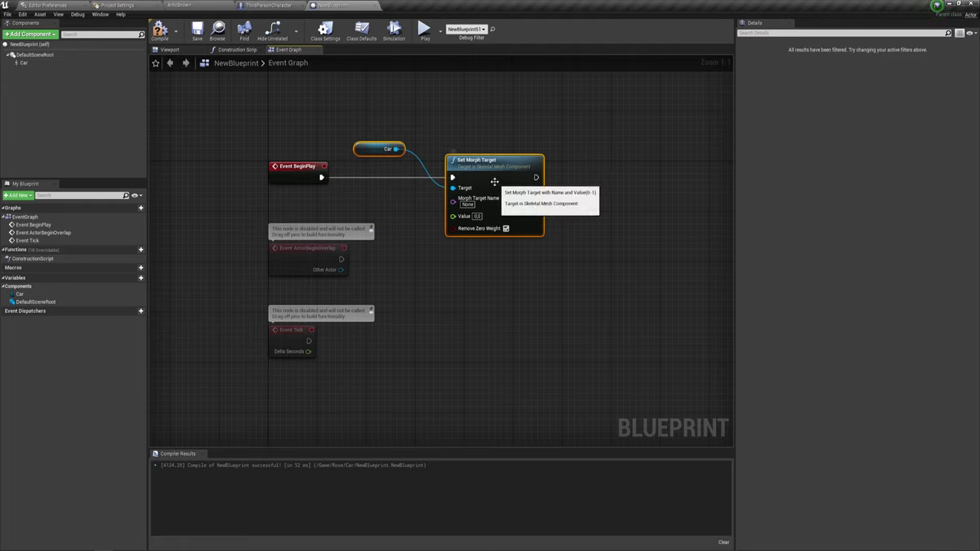
{"action": "mouse_move", "coordinate": [495, 184]}
{"action": "left_mouse_down"}
{"action": "mouse_move", "coordinate": [539, 197]}
{"action": "mouse_move", "coordinate": [514, 185]}
{"action": "left_mouse_up"}
{"action": "left_click", "coordinate": [495, 217]}
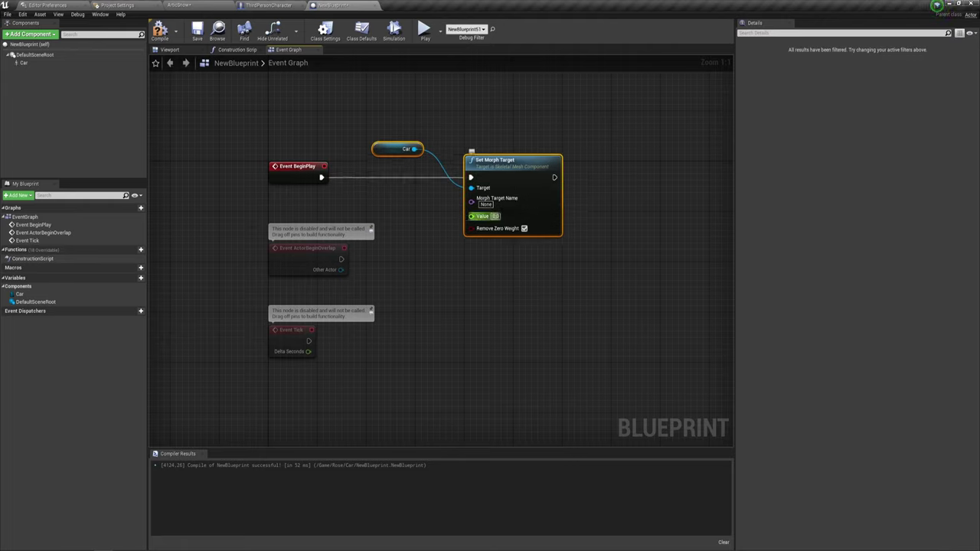
{"action": "mouse_move", "coordinate": [376, 127]}
{"action": "left_mouse_down"}
{"action": "mouse_move", "coordinate": [554, 197]}
{"action": "mouse_move", "coordinate": [697, 198]}
{"action": "left_mouse_up"}
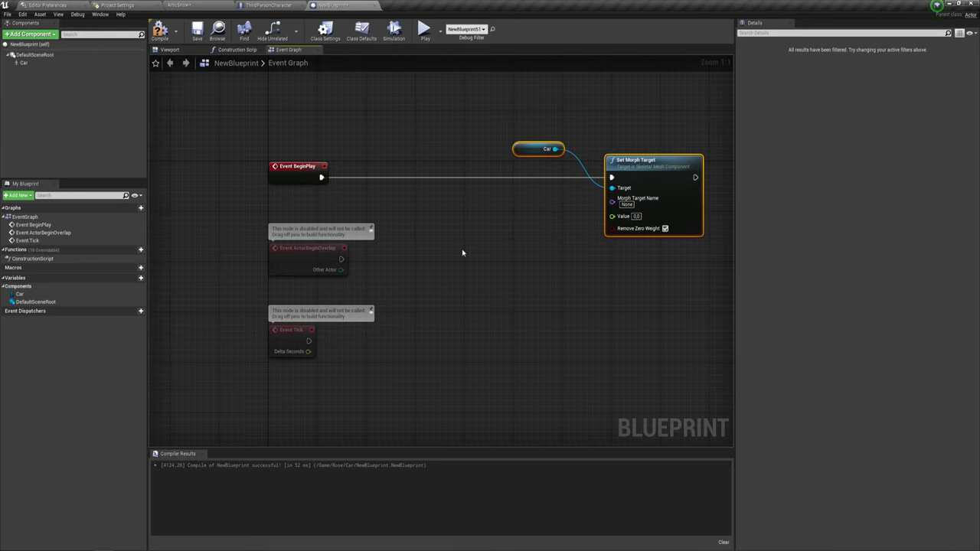
{"action": "right_click_drag", "start_coordinate": [462, 249], "coordinate": [418, 259]}
Add a Delay node with Duration 3 after Event BeginPlay.
{"action": "left_click_drag", "start_coordinate": [277, 186], "coordinate": [323, 182]}
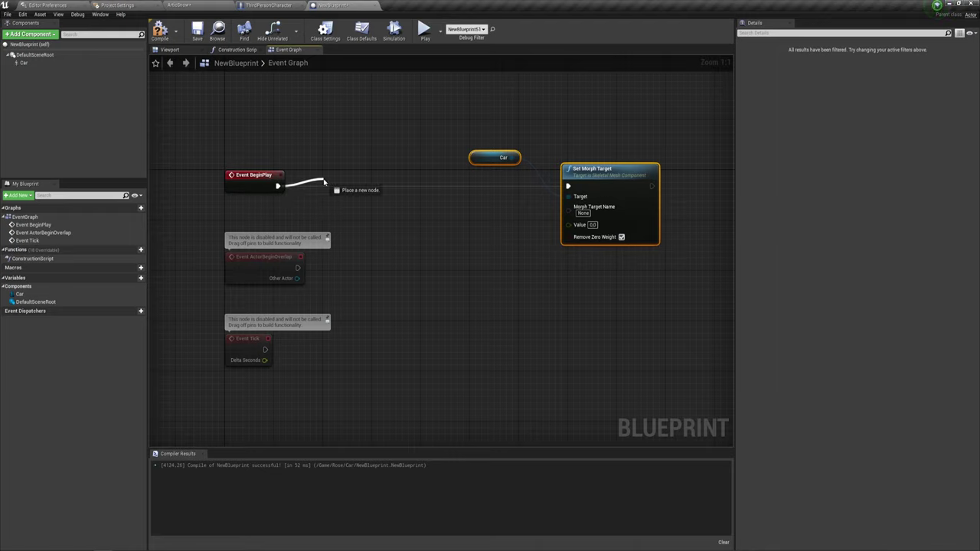
{"action": "type", "text": "dela"}
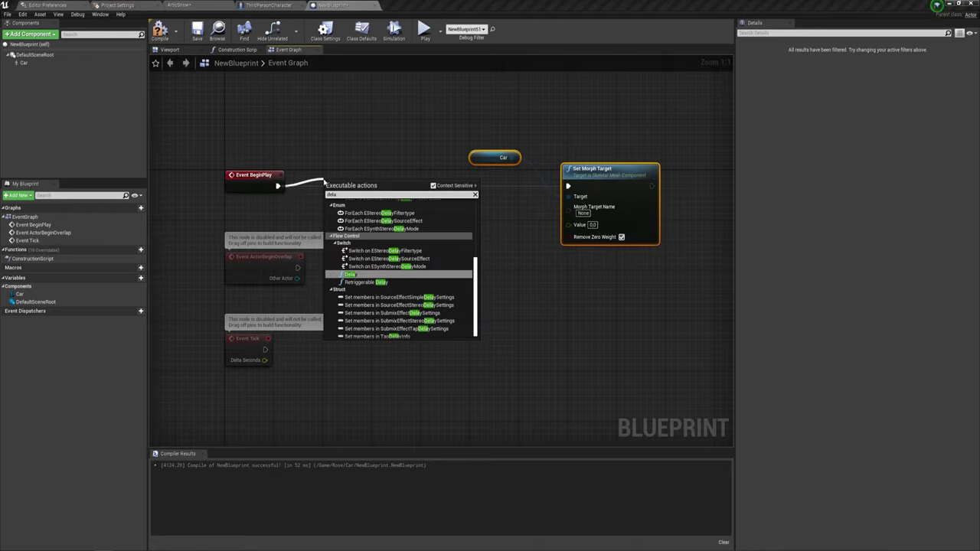
{"action": "key", "text": "Return"}
{"action": "left_click_drag", "start_coordinate": [361, 204], "coordinate": [331, 197]}
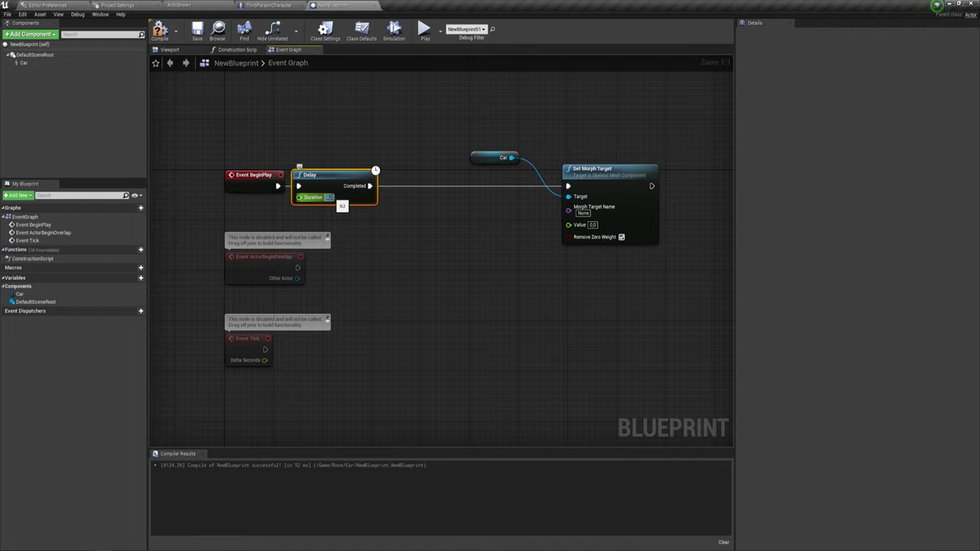
{"action": "type", "text": "3"}
{"action": "key", "text": "Return"}
{"action": "left_click", "coordinate": [360, 214]}
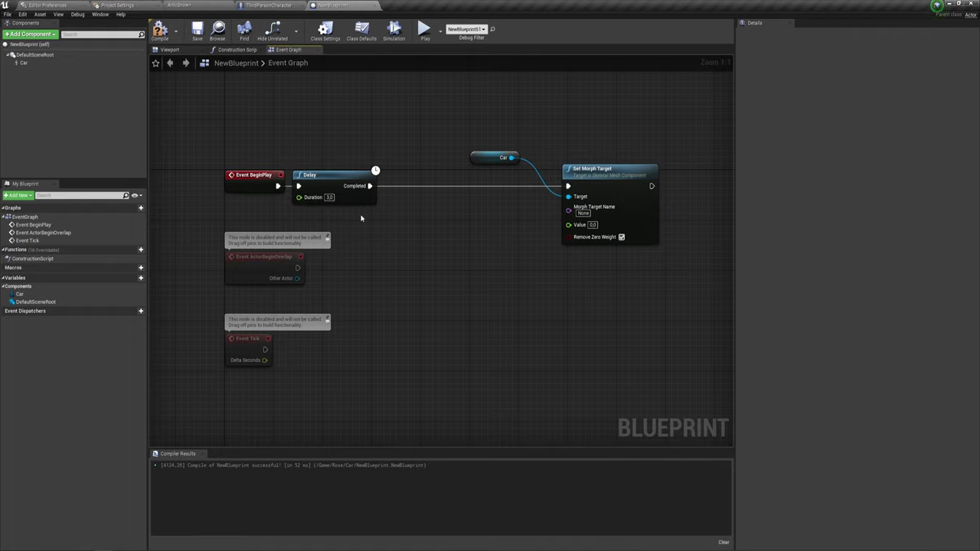
Add a Timeline node after the Delay's Completed output.
{"action": "right_click_drag", "start_coordinate": [451, 240], "coordinate": [383, 235]}
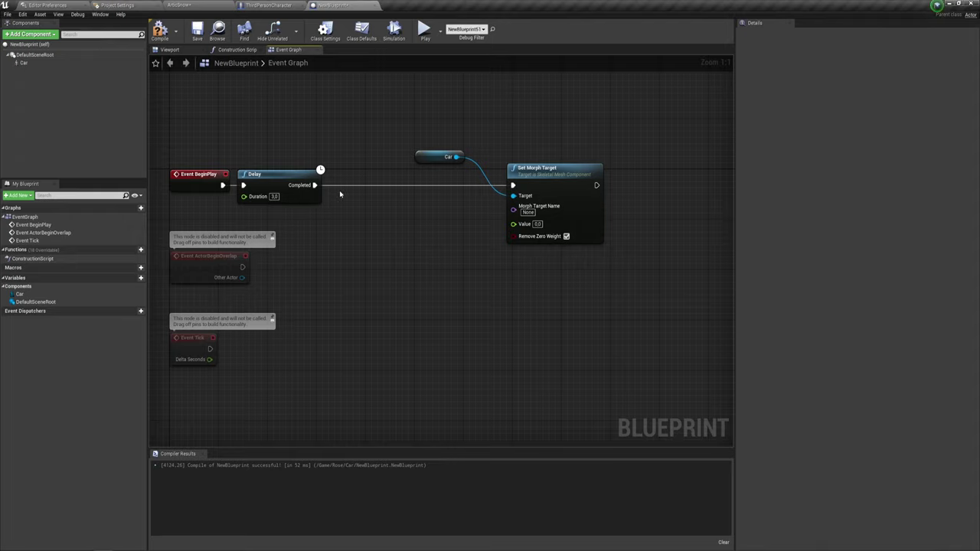
{"action": "left_click_drag", "start_coordinate": [316, 188], "coordinate": [351, 175]}
{"action": "key", "text": "ctrl+z"}
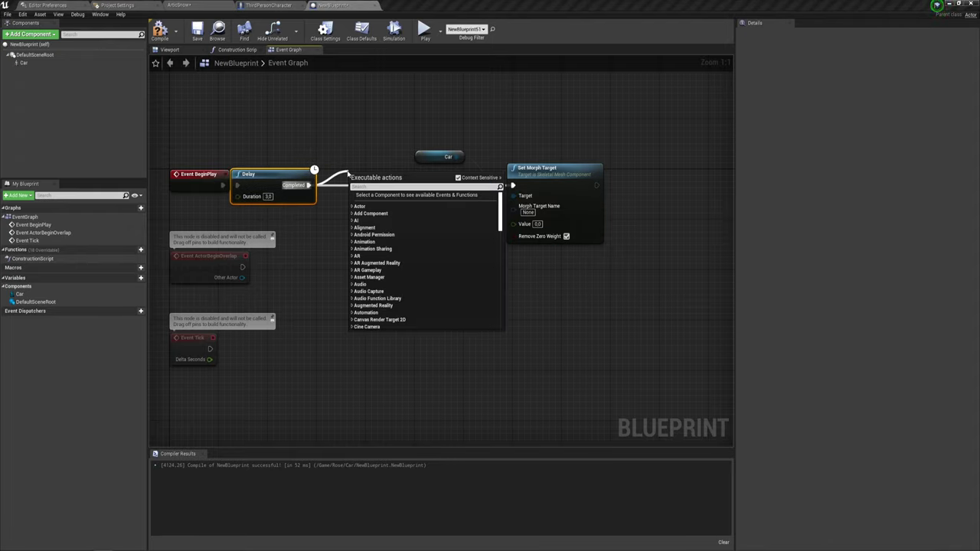
{"action": "type", "text": "time"}
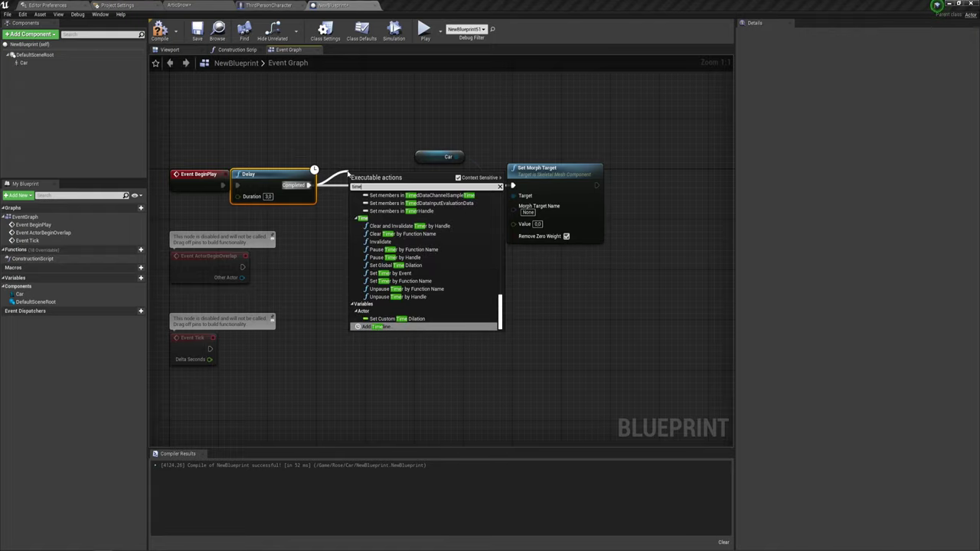
{"action": "key", "text": "Return"}
Add a float track to Timeline_0 with keys at time 0 and time 3.
{"action": "double_click", "coordinate": [395, 185]}
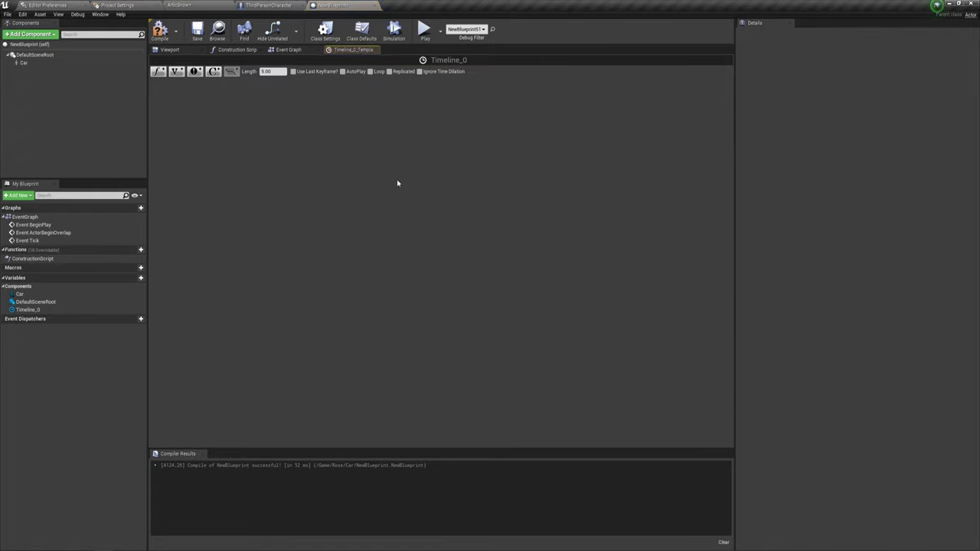
{"action": "left_click", "coordinate": [159, 72]}
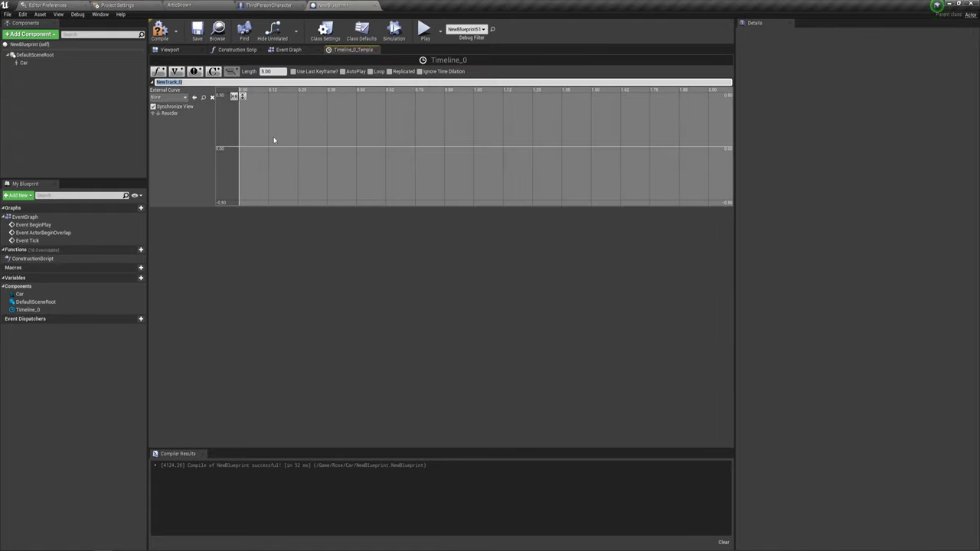
{"action": "left_click", "coordinate": [252, 149], "text": "shift"}
{"action": "left_click", "coordinate": [393, 134], "text": "shift"}
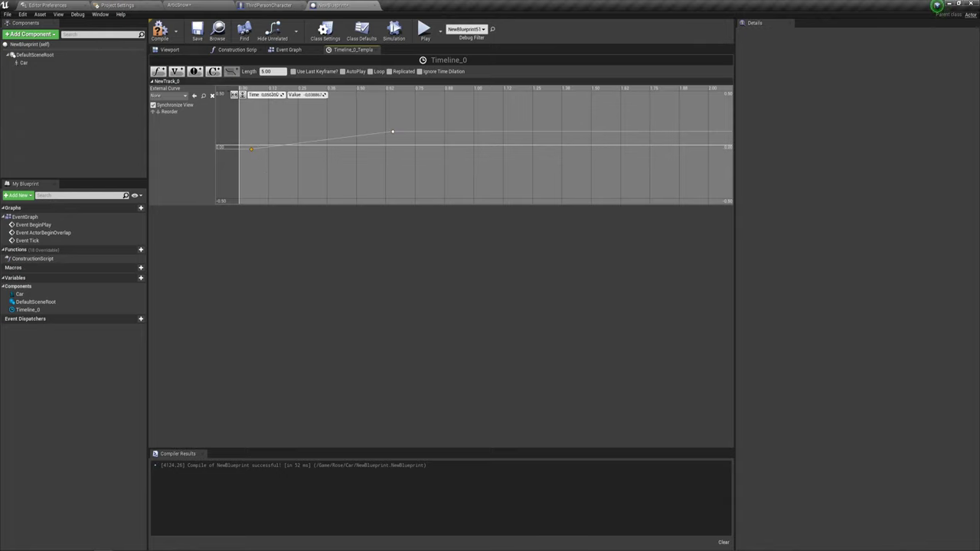
{"action": "type", "text": "0"}
{"action": "key", "text": "Tab"}
{"action": "type", "text": "0"}
{"action": "left_click", "coordinate": [313, 94]}
{"action": "left_click", "coordinate": [270, 94]}
{"action": "left_click", "coordinate": [313, 94]}
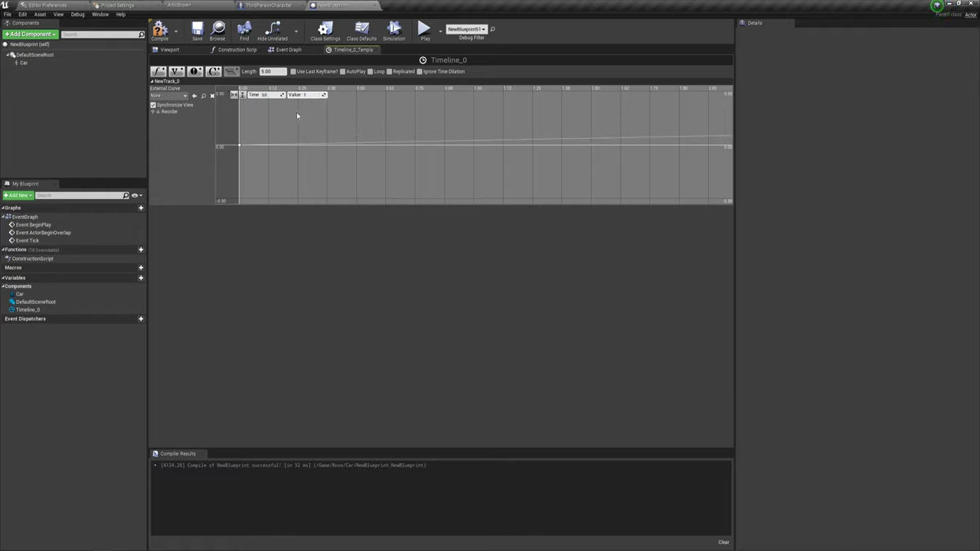
{"action": "left_click", "coordinate": [375, 127]}
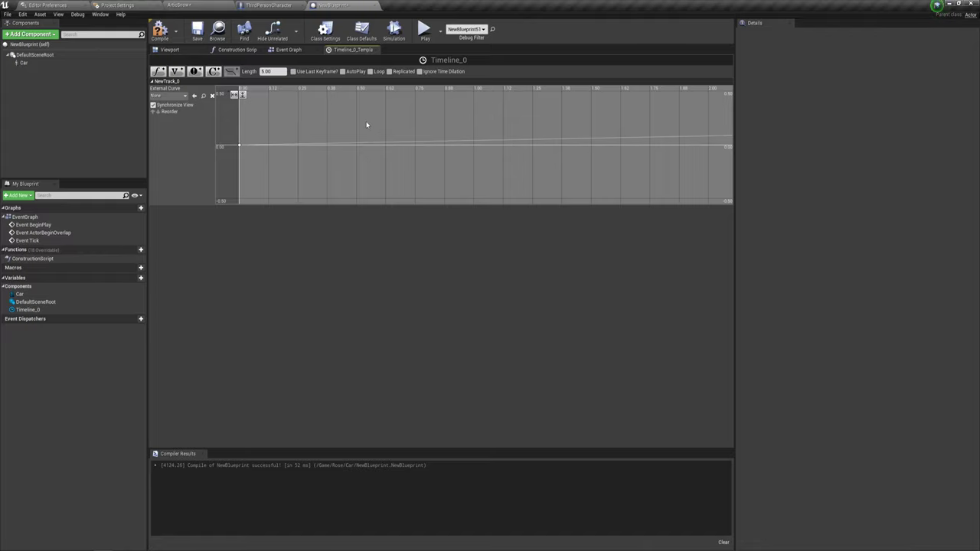
Set the time-3 key's value to 1 and the timeline length to 3.00.
{"action": "scroll", "coordinate": [366, 124], "scroll_direction": "down", "scroll_amount": 6}
{"action": "left_click", "coordinate": [576, 143]}
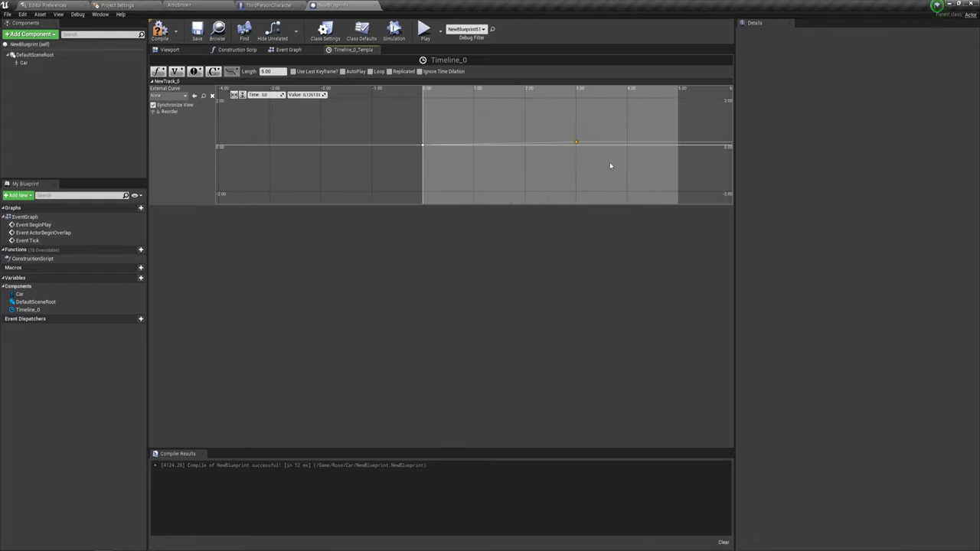
{"action": "left_click", "coordinate": [309, 95]}
{"action": "type", "text": "1"}
{"action": "key", "text": "Return"}
{"action": "left_click", "coordinate": [274, 72]}
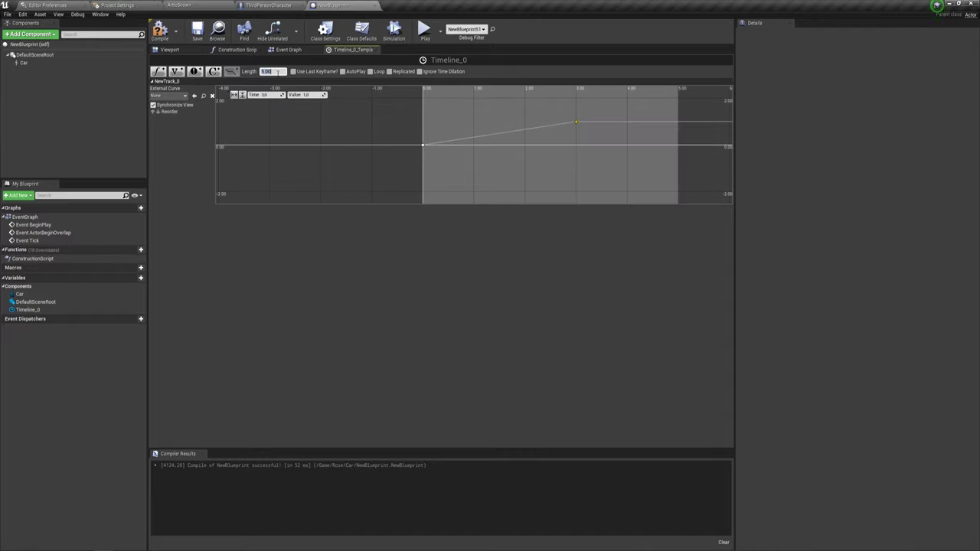
{"action": "type", "text": "3"}
{"action": "key", "text": "Return"}
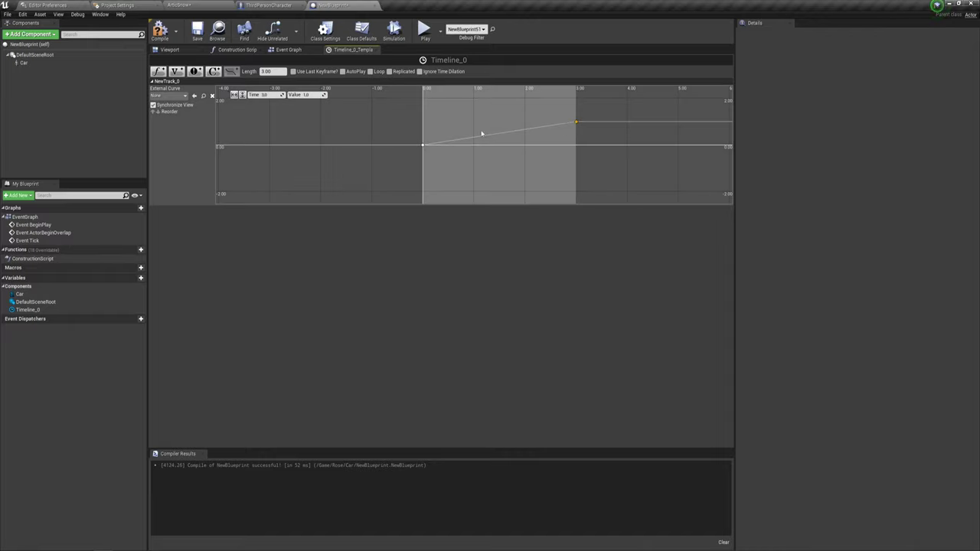
Give both keys Auto interpolation for a smooth curve.
{"action": "left_click_drag", "start_coordinate": [679, 192], "coordinate": [647, 187]}
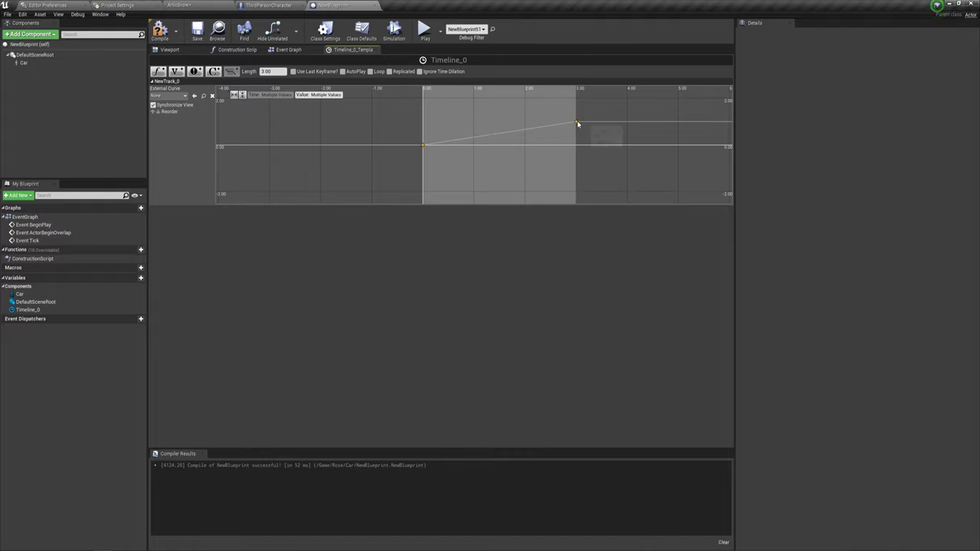
{"action": "right_click", "coordinate": [579, 124]}
{"action": "left_click", "coordinate": [597, 133]}
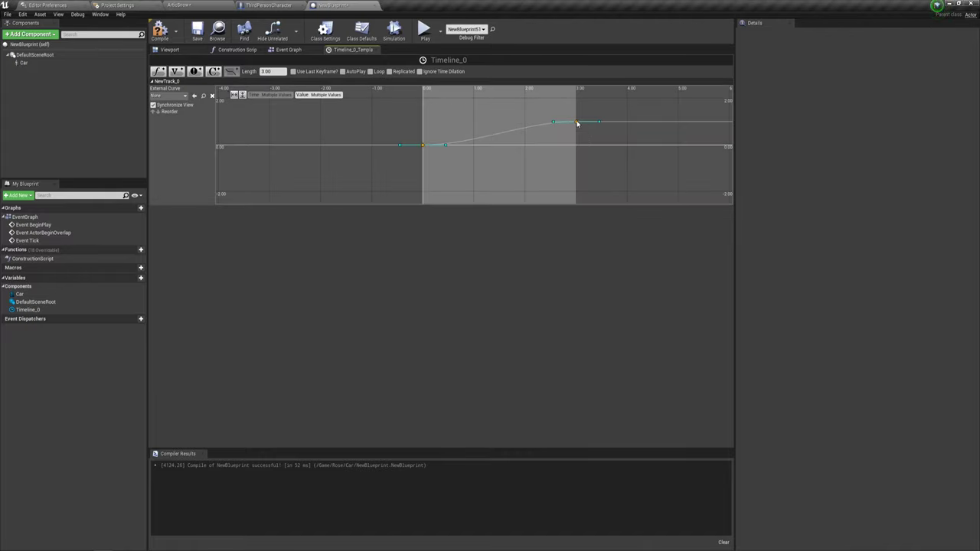
{"action": "left_click", "coordinate": [291, 51]}
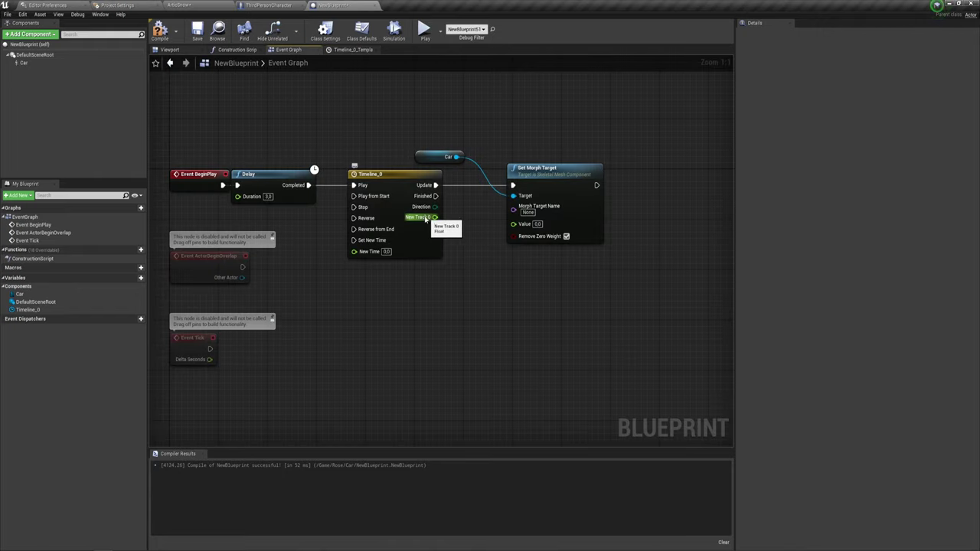
Connect Timeline_0's New Track 0 output to Set Morph Target's Value pin.
{"action": "mouse_move", "coordinate": [435, 217]}
{"action": "left_mouse_down"}
{"action": "mouse_move", "coordinate": [438, 226]}
{"action": "mouse_move", "coordinate": [516, 226]}
{"action": "left_mouse_up"}
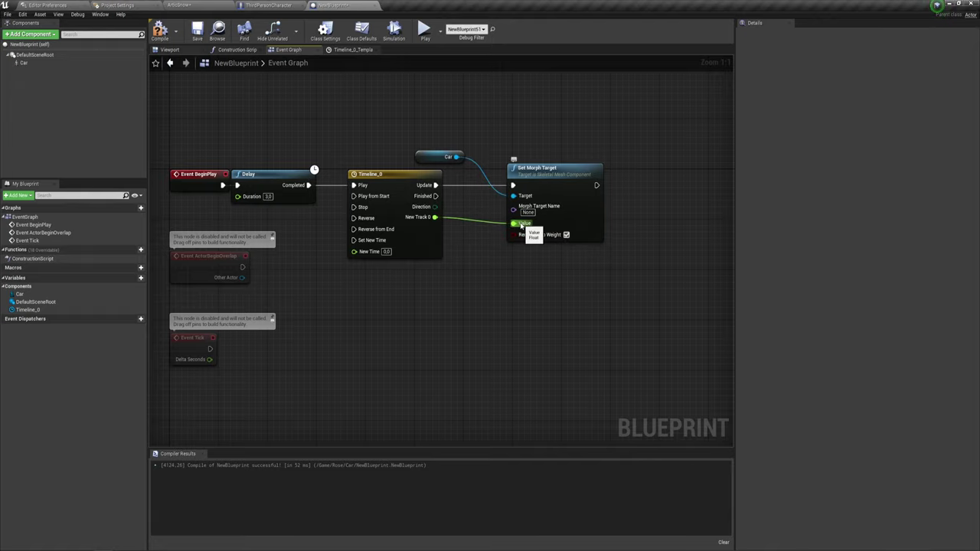
{"action": "left_click", "coordinate": [354, 50]}
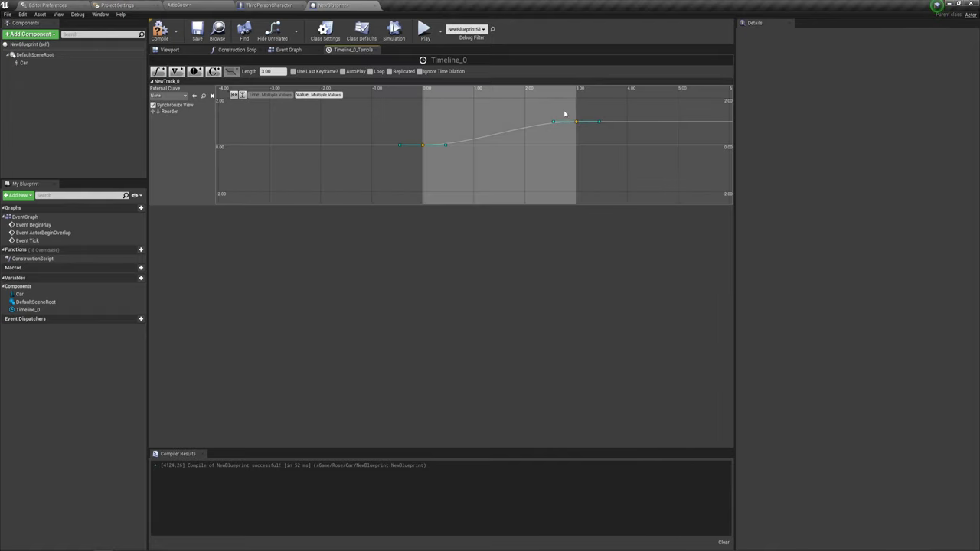
{"action": "left_click", "coordinate": [286, 49]}
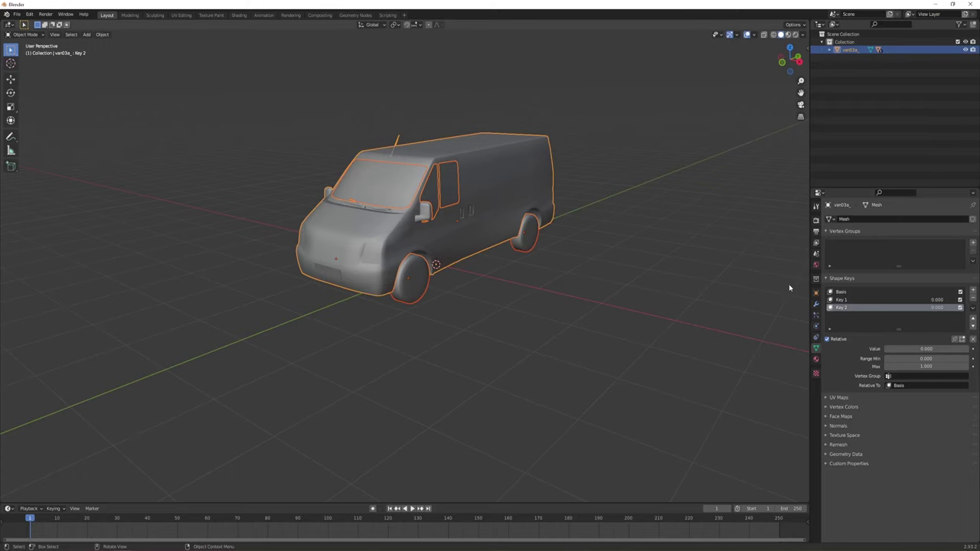
Select Key 2 in the van mesh's Shape Keys list.
{"action": "left_click", "coordinate": [841, 300]}
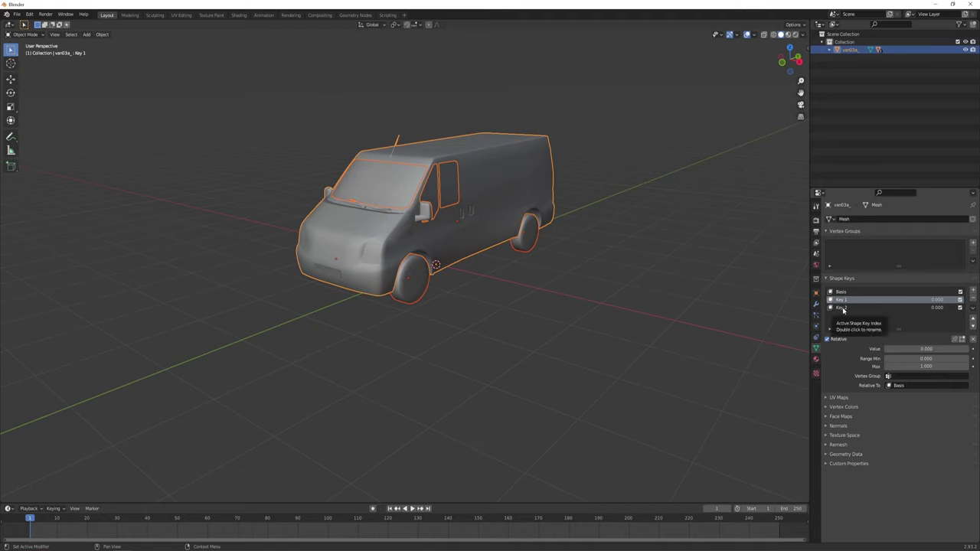
{"action": "left_click", "coordinate": [843, 309]}
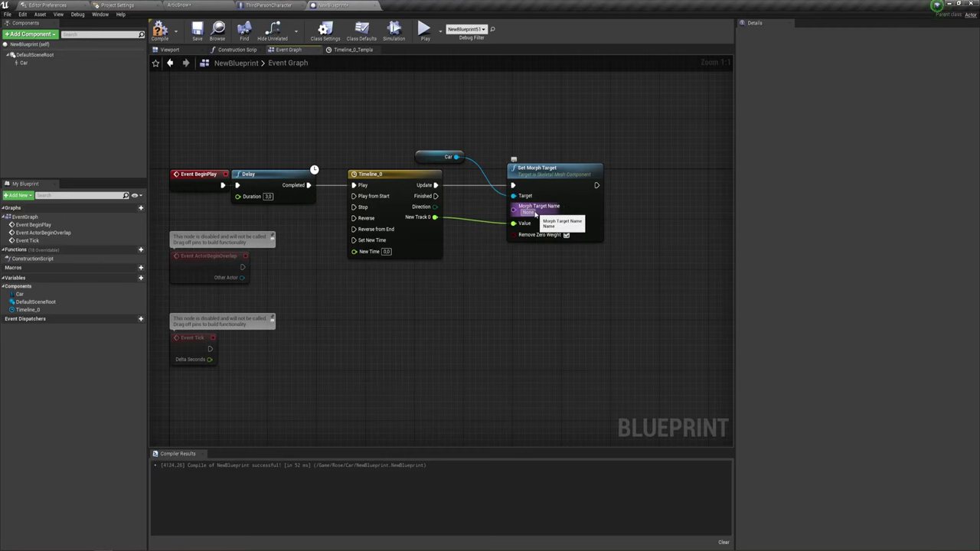
Set the Morph Target Name to Key 1 and recompile NewBlueprint.
{"action": "left_click", "coordinate": [530, 213]}
{"action": "key", "text": "BackSpace"}
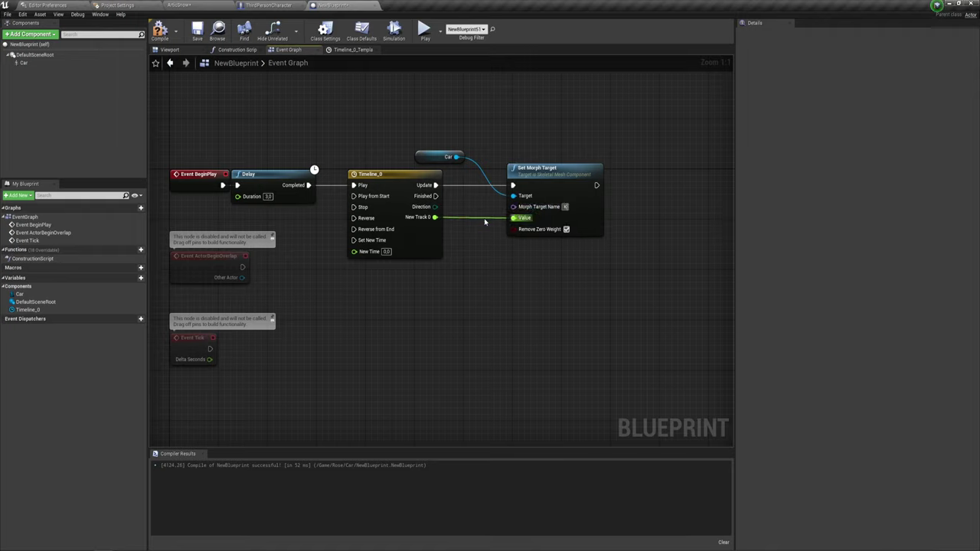
{"action": "type", "text": "ind"}
{"action": "type", "text": " 1"}
{"action": "key", "text": "Return"}
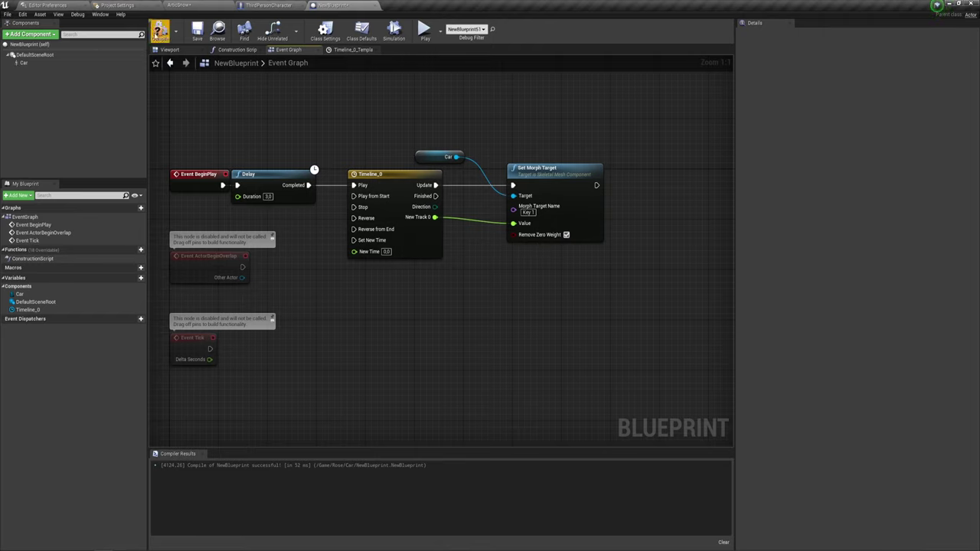
{"action": "left_click", "coordinate": [160, 30]}
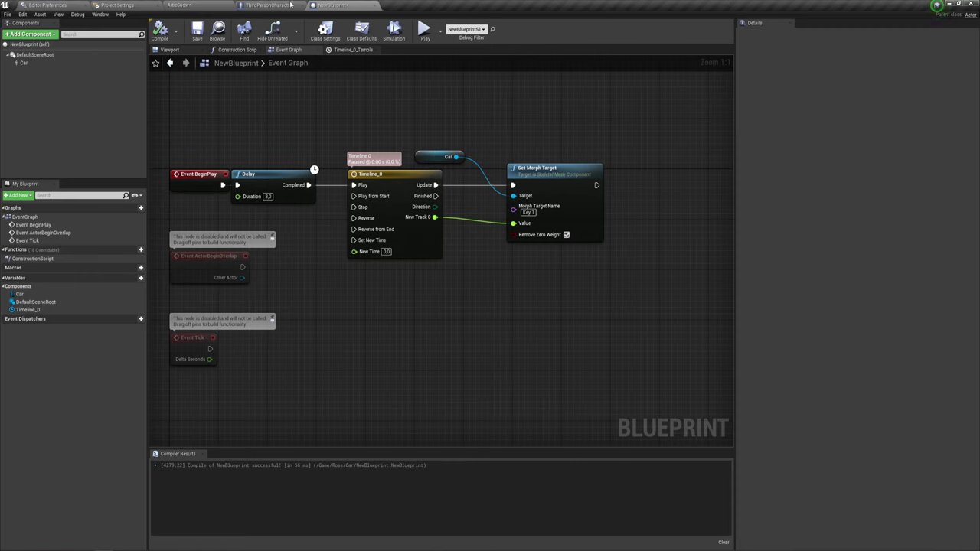
{"action": "left_click", "coordinate": [211, 5]}
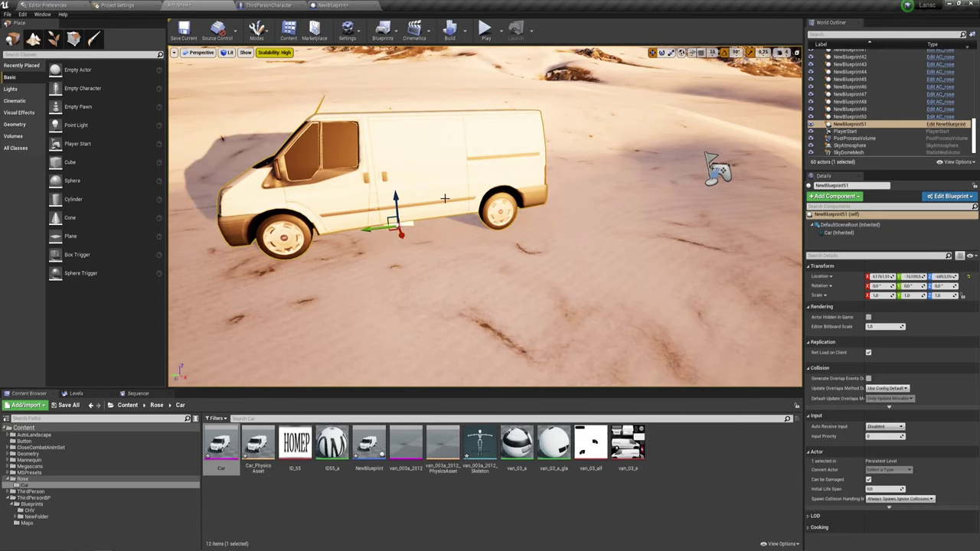
Rotate the van to -150° on Z and save all changed assets.
{"action": "scroll", "coordinate": [448, 200], "scroll_direction": "down", "scroll_amount": 5}
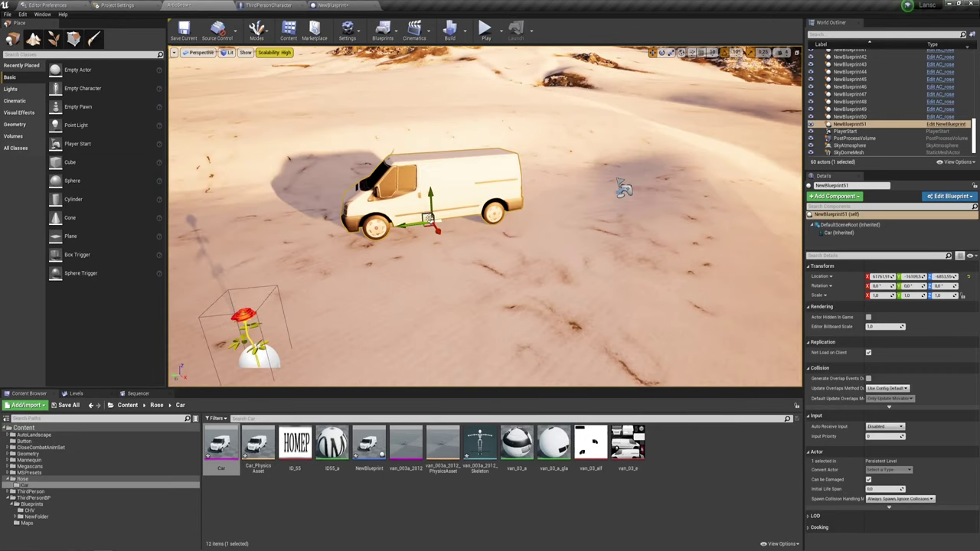
{"action": "left_click_drag", "start_coordinate": [407, 240], "coordinate": [448, 211]}
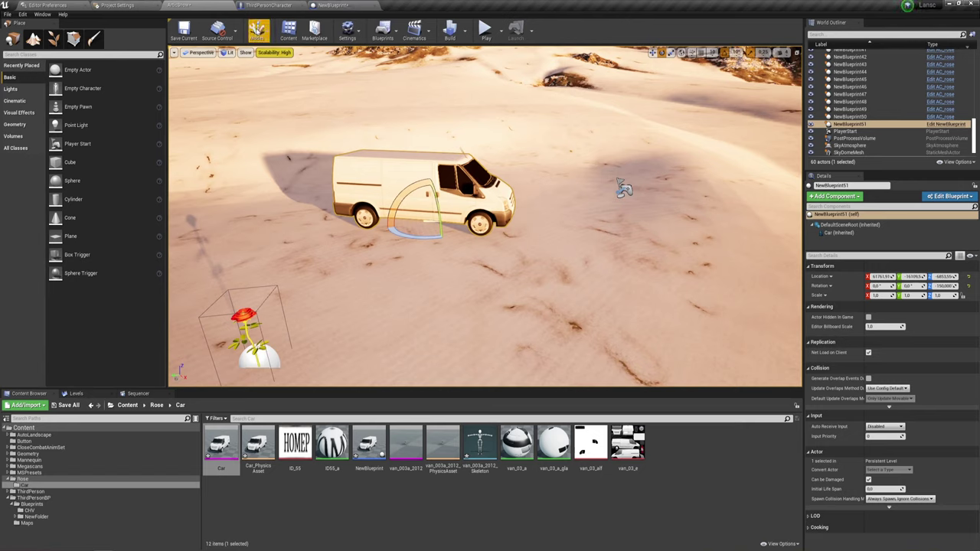
{"action": "left_click", "coordinate": [68, 406]}
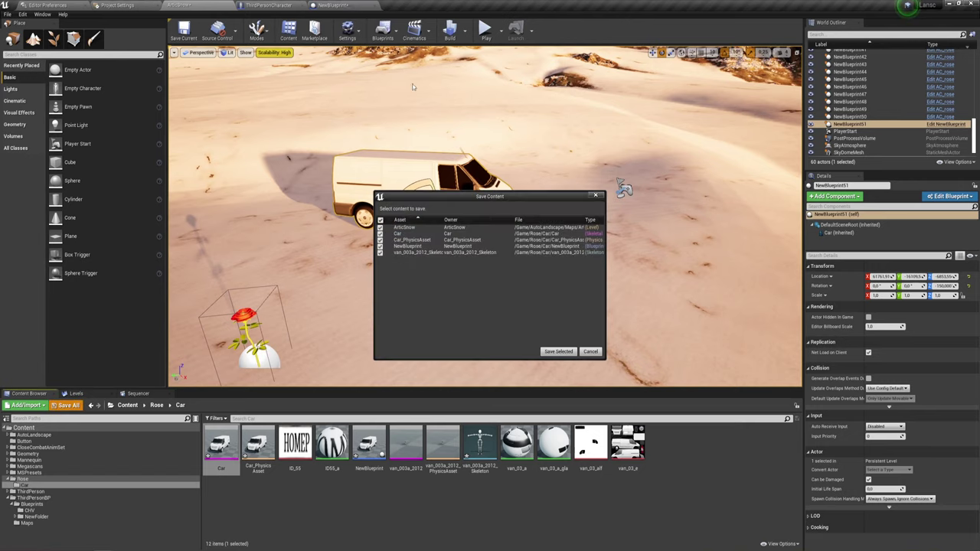
{"action": "left_click", "coordinate": [558, 352]}
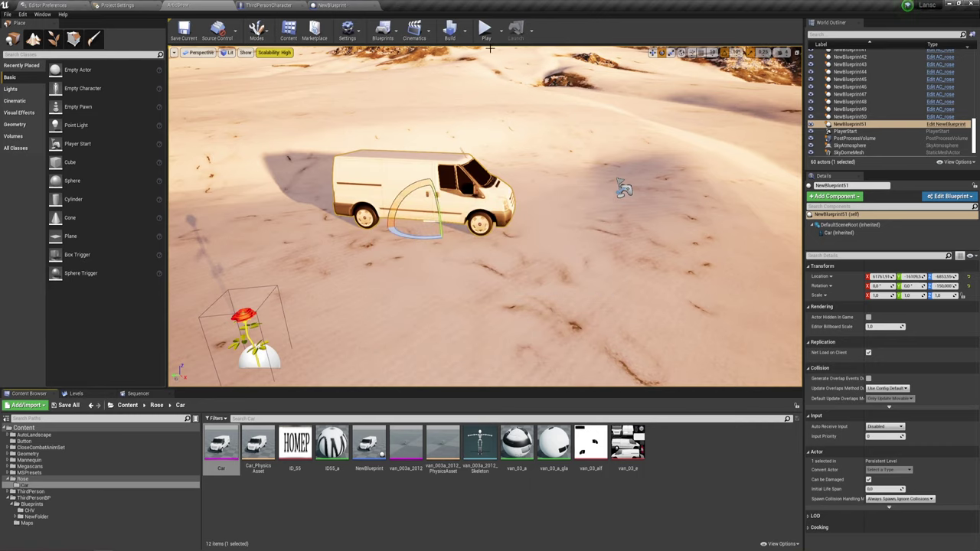
Play the level, walk the character around the van with WASD, then stop.
{"action": "left_click", "coordinate": [487, 29]}
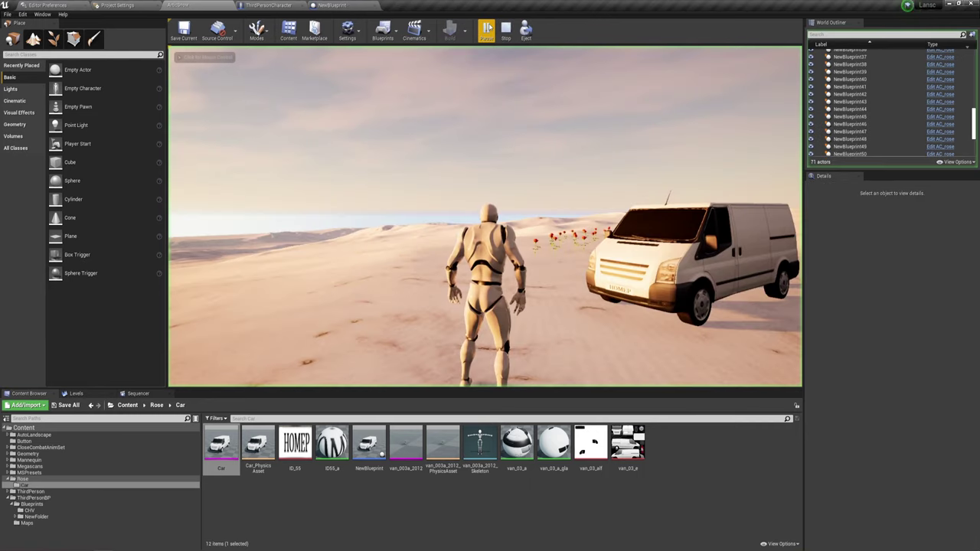
{"action": "key", "text": "a"}
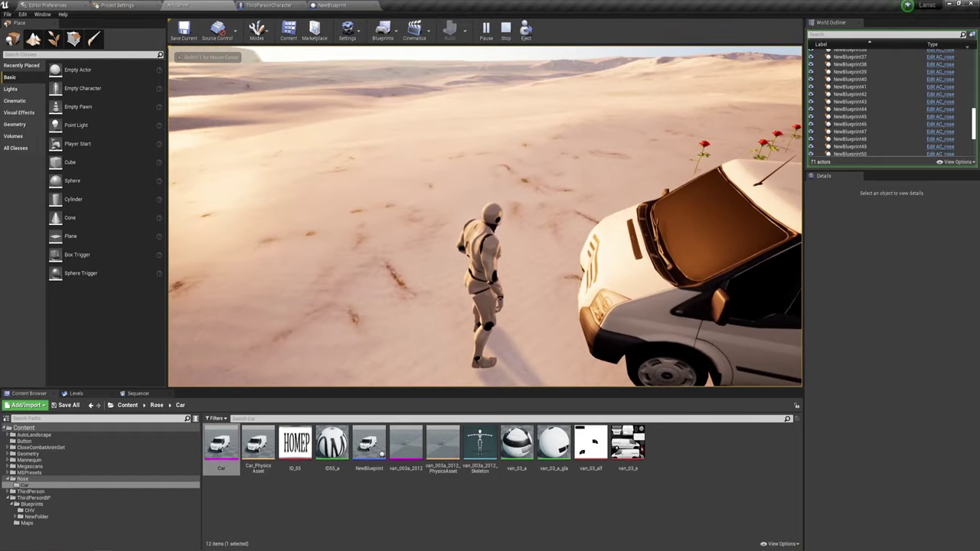
{"action": "key", "text": "w"}
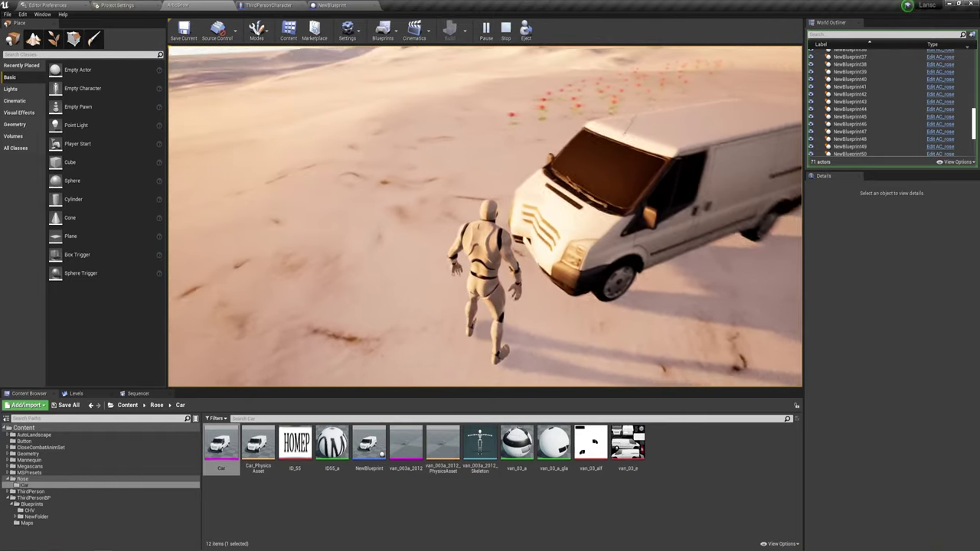
{"action": "key", "text": "w"}
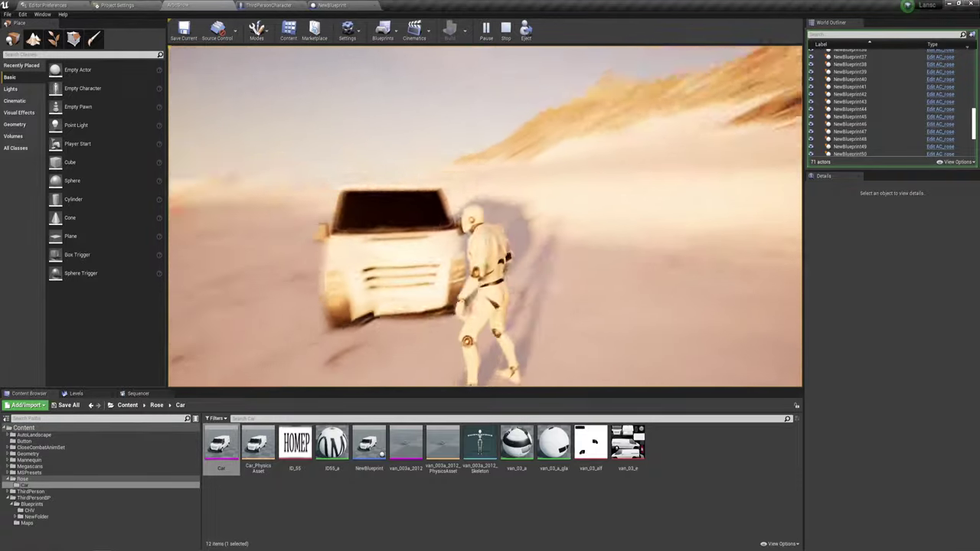
{"action": "key", "text": "w"}
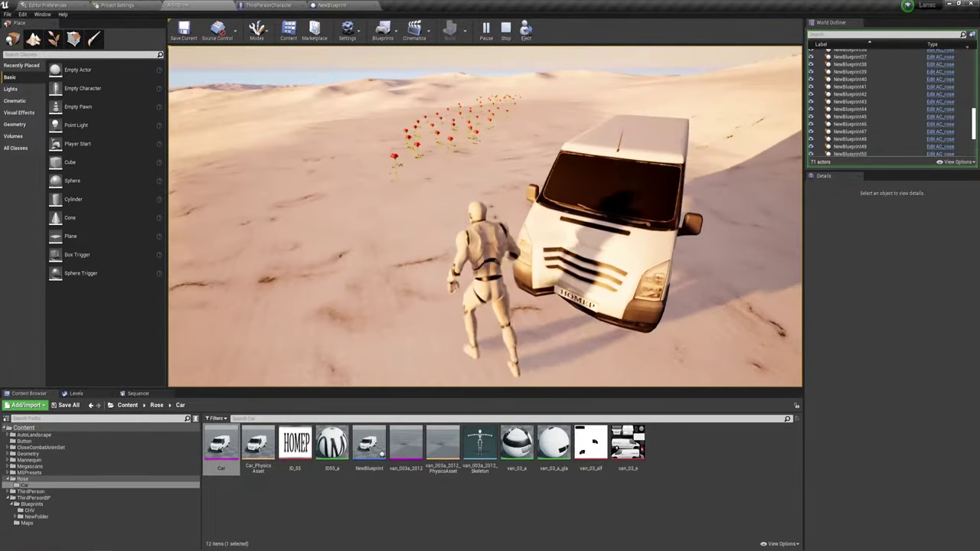
{"action": "key", "text": "s"}
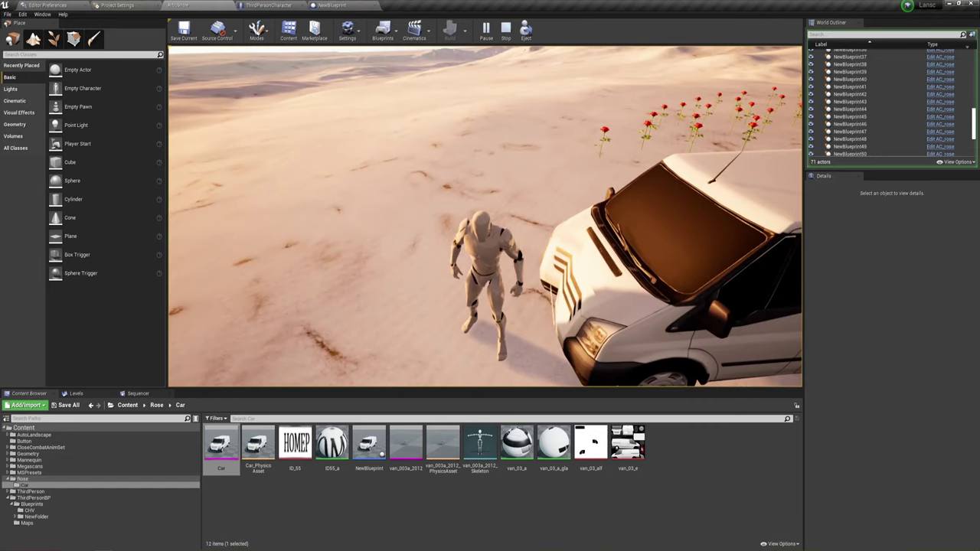
{"action": "key", "text": "Escape"}
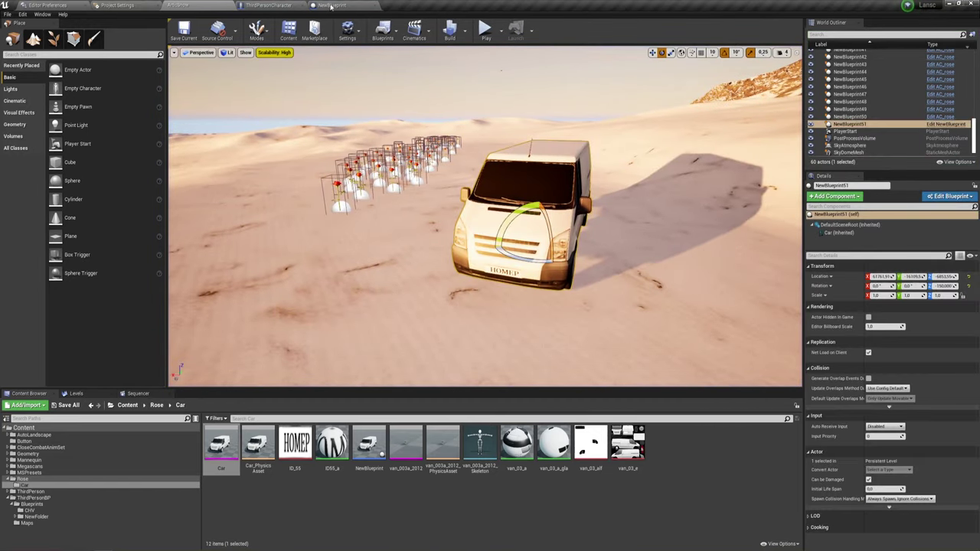
In the van Blueprint's Event Graph, duplicate the Delay, Timeline and Set Morph Target chain.
{"action": "left_click", "coordinate": [331, 6]}
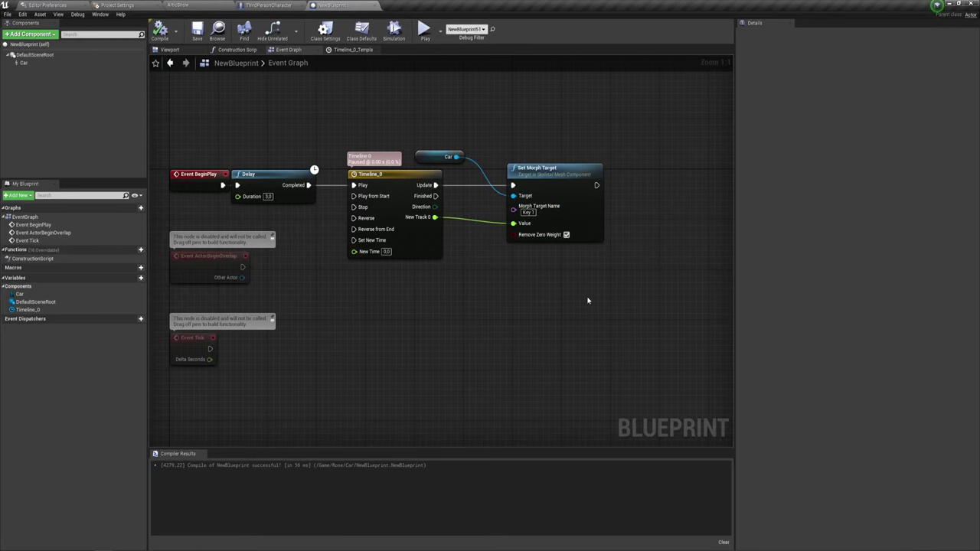
{"action": "left_click_drag", "start_coordinate": [273, 189], "coordinate": [571, 163]}
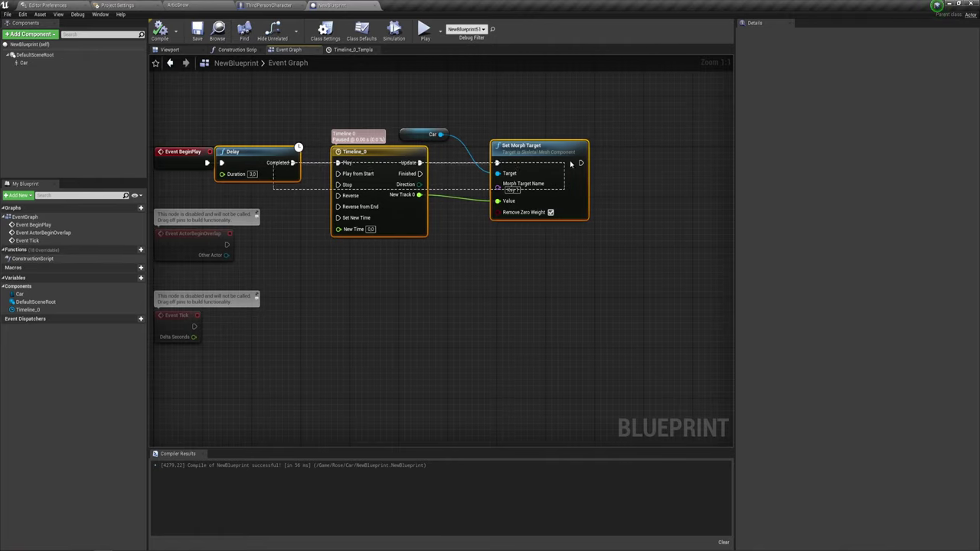
{"action": "left_click_drag", "start_coordinate": [572, 129], "coordinate": [573, 129]}
{"action": "scroll", "coordinate": [553, 215], "scroll_direction": "down", "scroll_amount": 5}
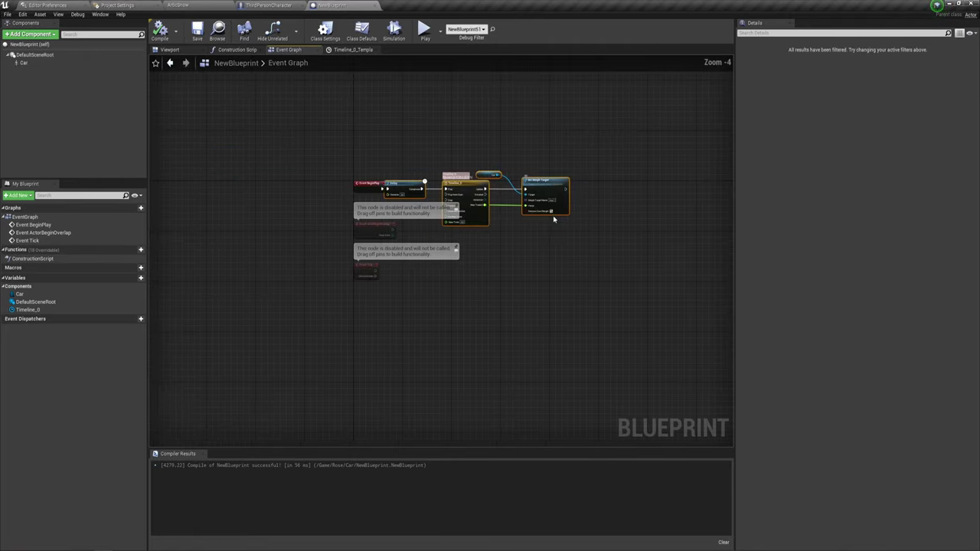
{"action": "right_click_drag", "start_coordinate": [552, 215], "coordinate": [459, 233]}
{"action": "scroll", "coordinate": [475, 207], "scroll_direction": "up", "scroll_amount": 1}
{"action": "scroll", "coordinate": [499, 171], "scroll_direction": "up", "scroll_amount": 4}
{"action": "key", "text": "ctrl+v"}
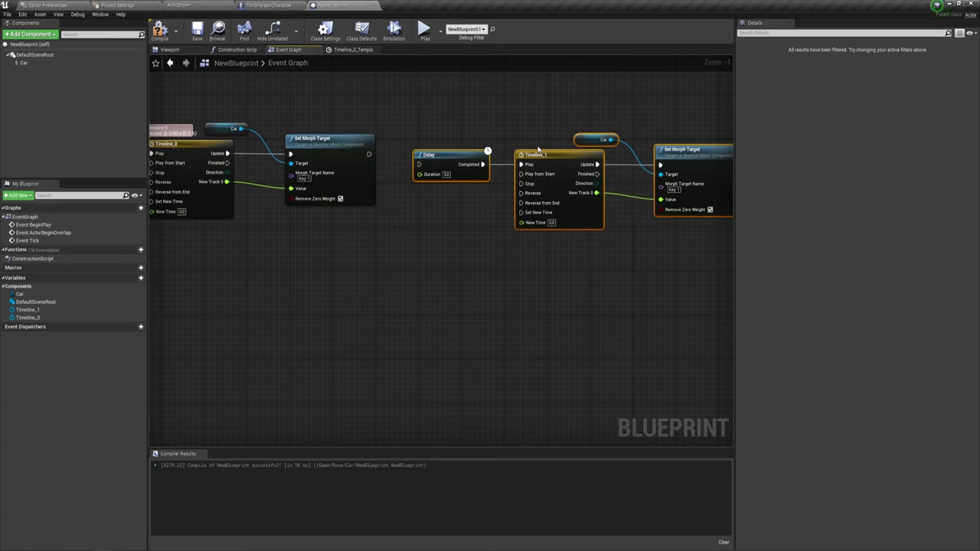
Wire the first Set Morph Target into the new Delay, set the copy to Key 2, and compile.
{"action": "left_click_drag", "start_coordinate": [423, 167], "coordinate": [346, 152]}
{"action": "right_click_drag", "start_coordinate": [368, 154], "coordinate": [431, 263]}
{"action": "scroll", "coordinate": [416, 250], "scroll_direction": "up", "scroll_amount": 1}
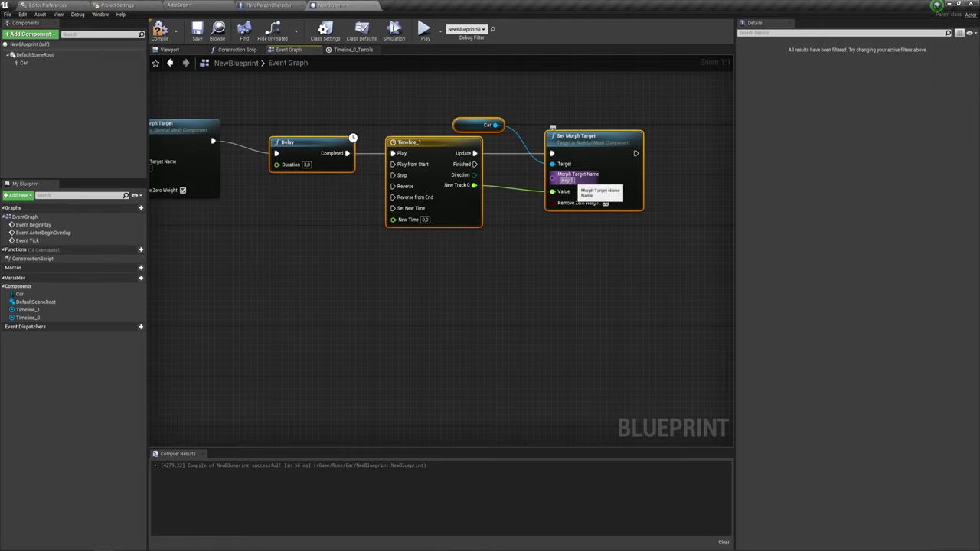
{"action": "left_click", "coordinate": [568, 181]}
{"action": "type", "text": "2"}
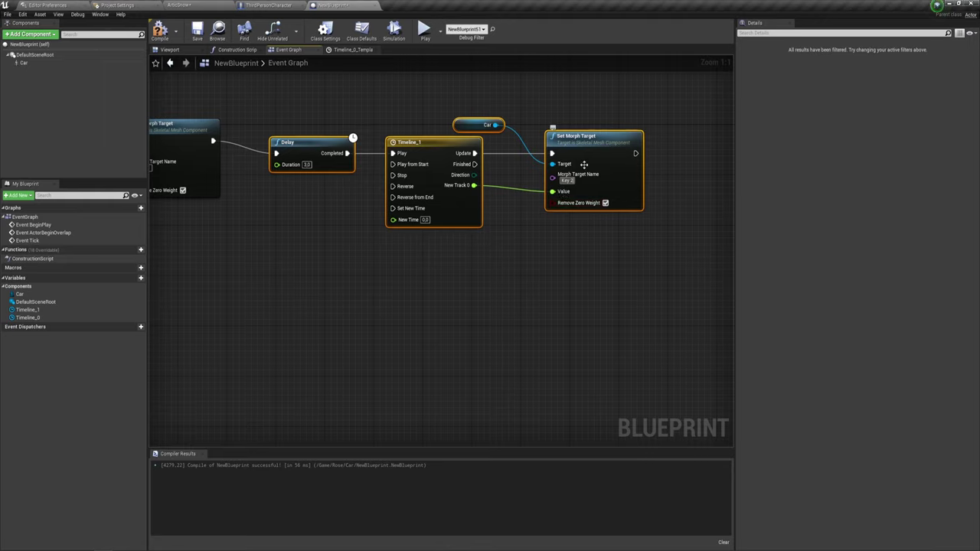
{"action": "left_click", "coordinate": [159, 31]}
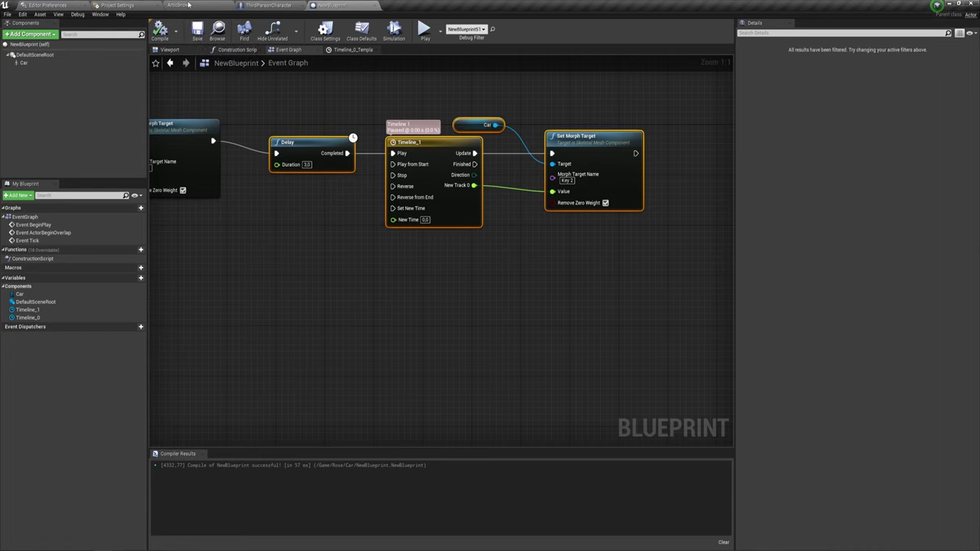
{"action": "left_click", "coordinate": [177, 4]}
Start a play session and run the character up to the van and around to its rear.
{"action": "left_click", "coordinate": [484, 30]}
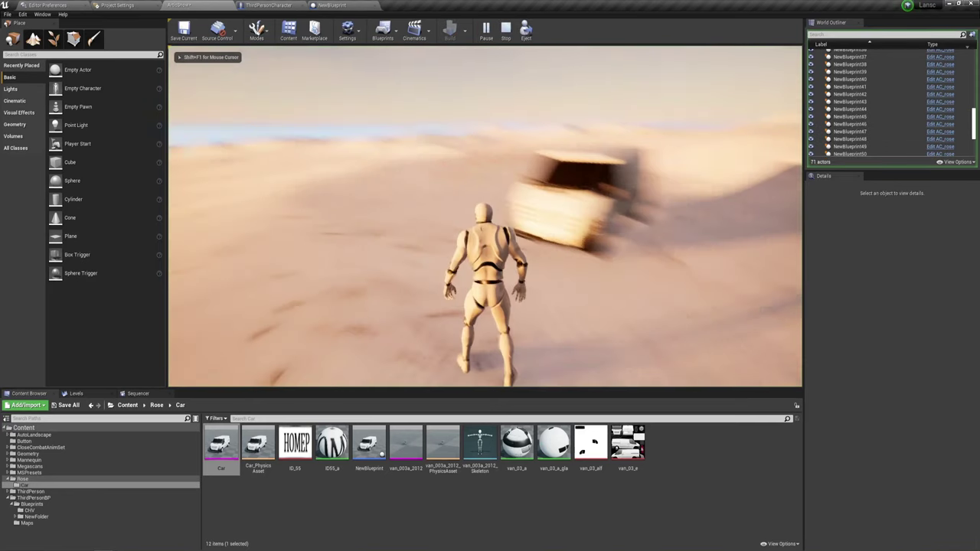
{"action": "key", "text": "w"}
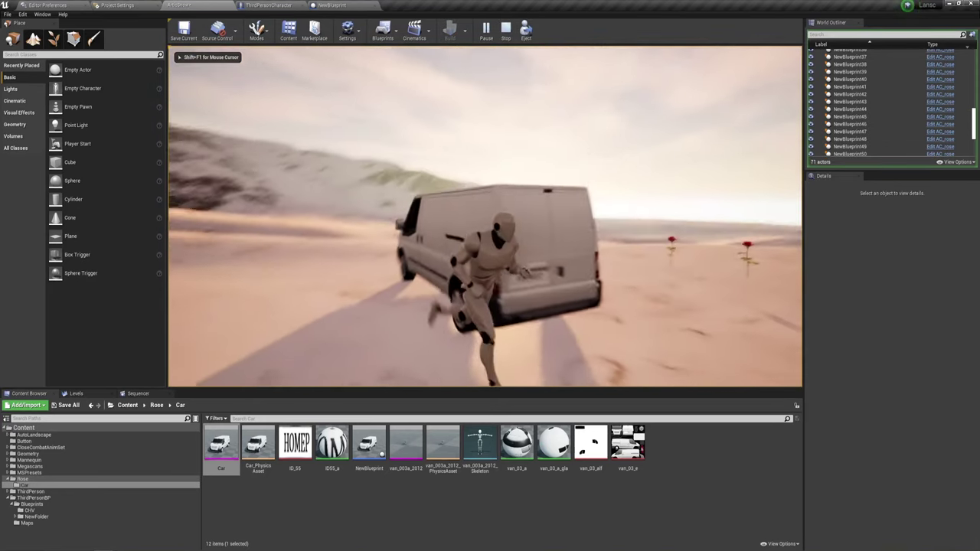
{"action": "key", "text": "w"}
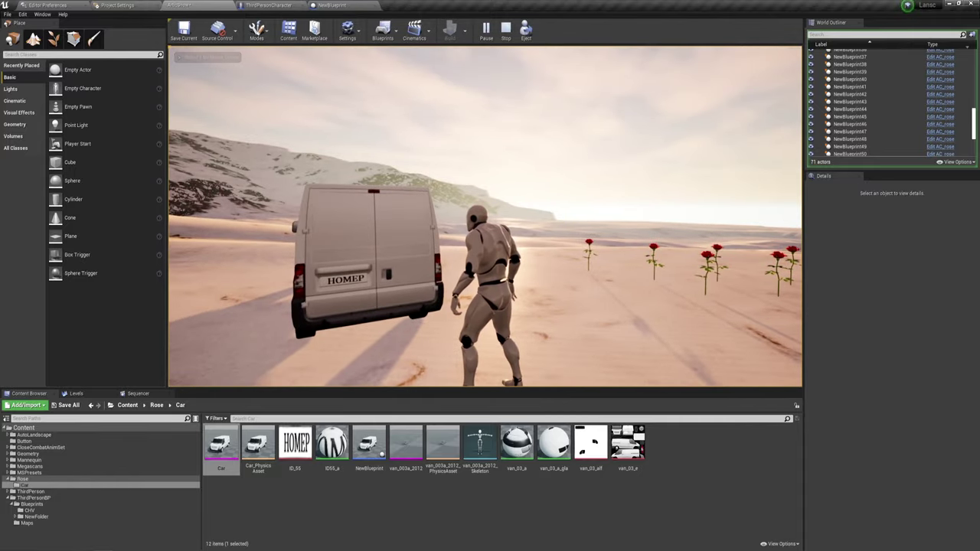
{"action": "key", "text": "w"}
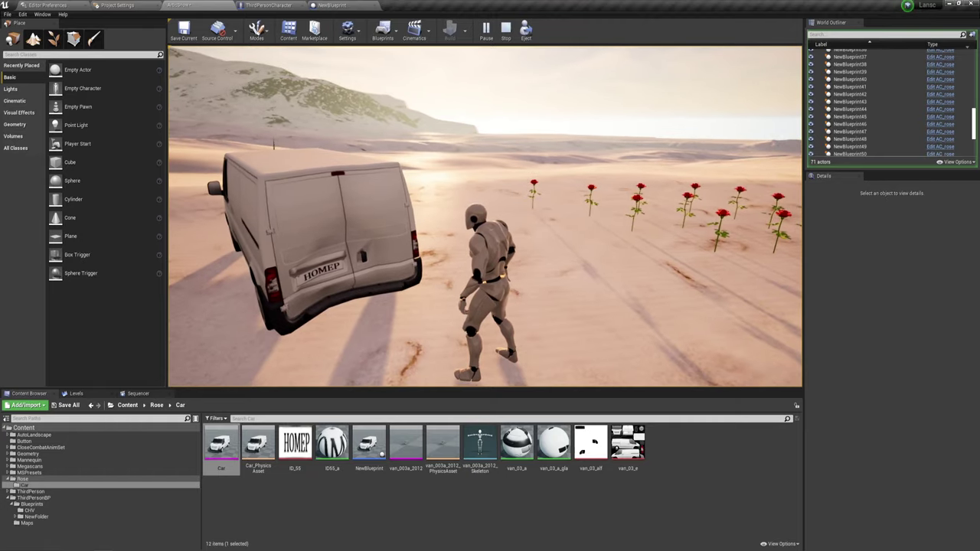
{"action": "key", "text": "w"}
{"action": "key", "text": "w"}
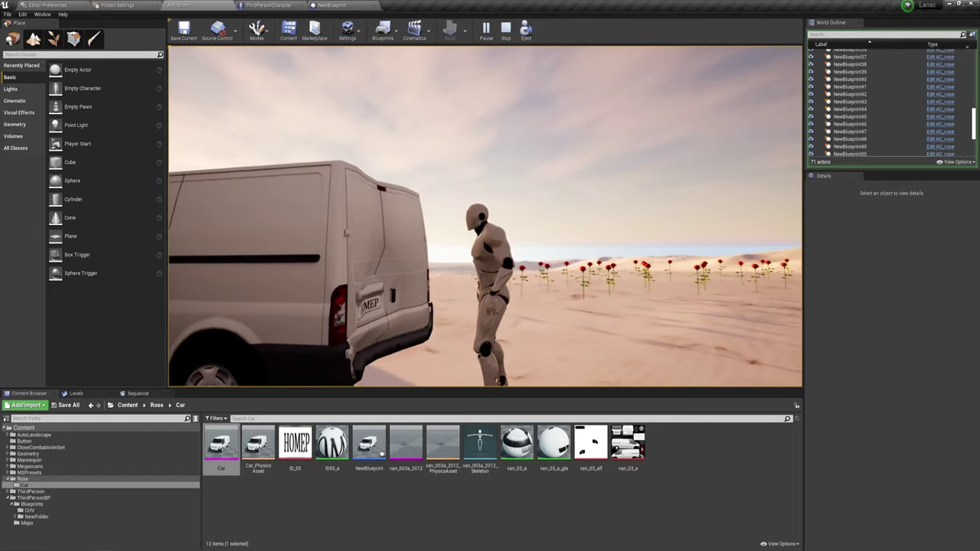
{"action": "key", "text": "w"}
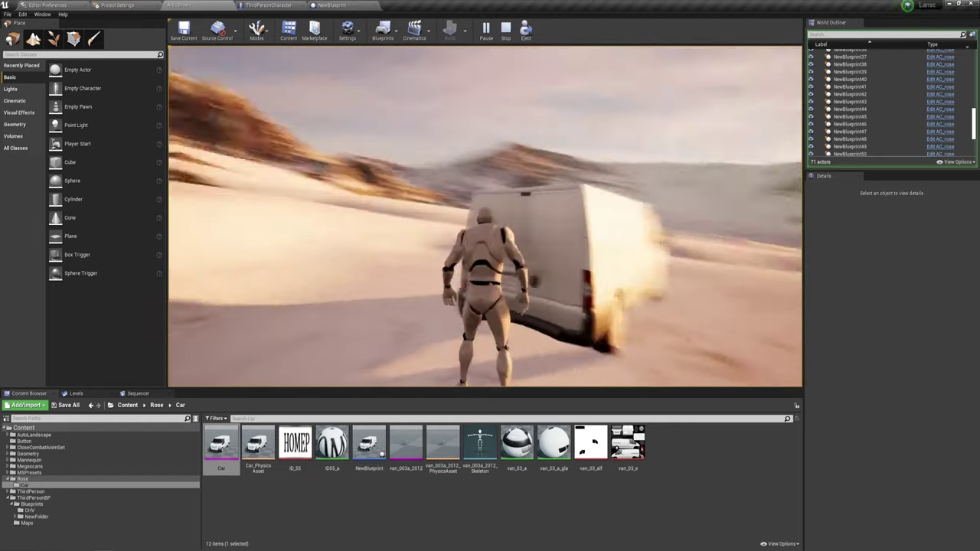
{"action": "key", "text": "w"}
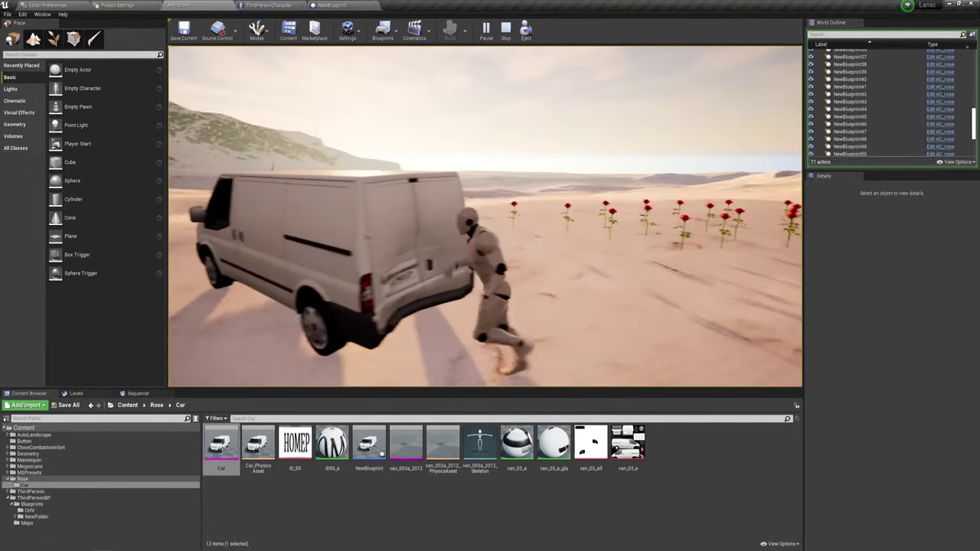
Run the character around the van's sides and off through the rose field.
{"action": "key", "text": "s"}
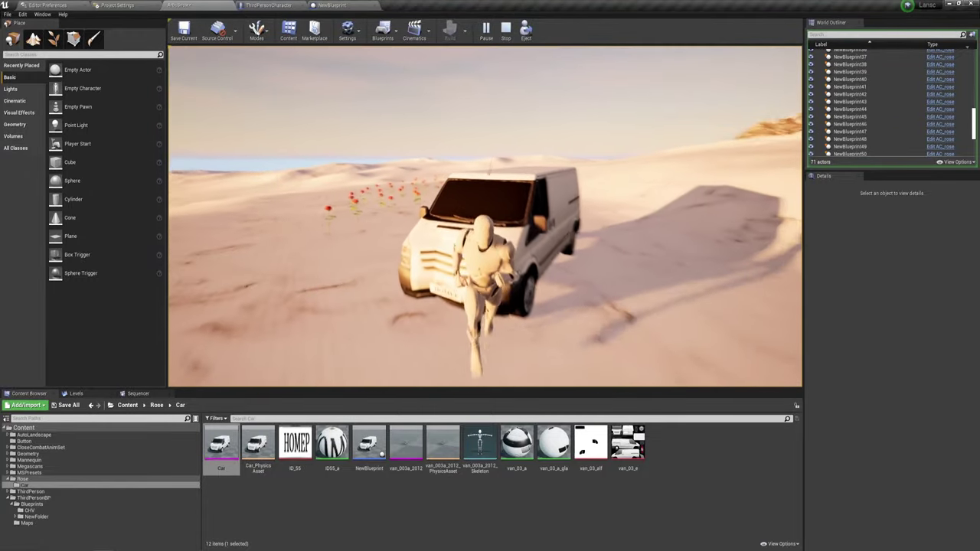
{"action": "key", "text": "a"}
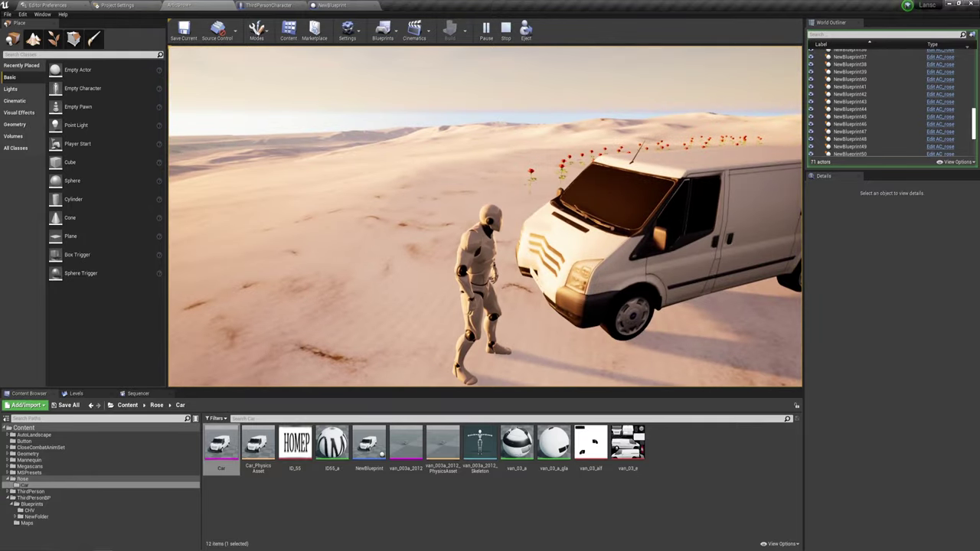
{"action": "key", "text": "w"}
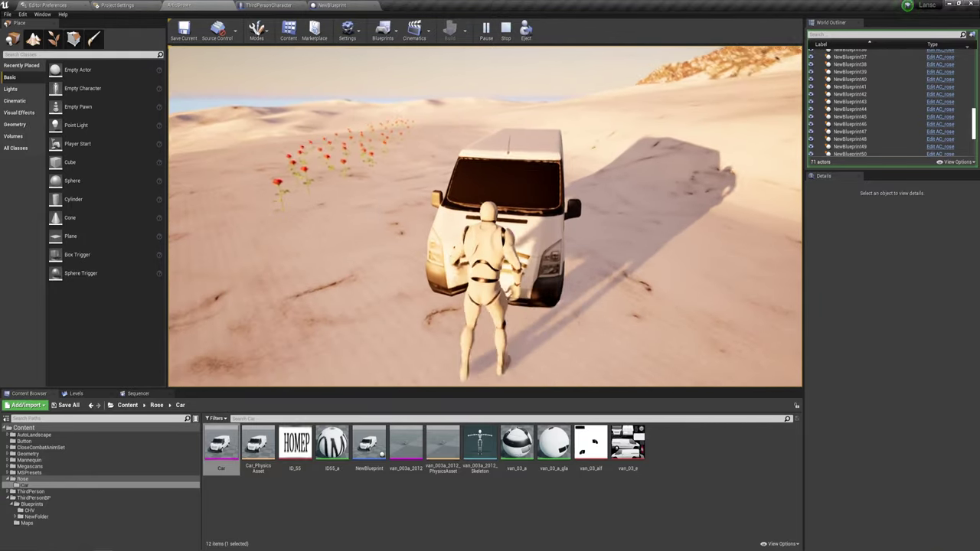
{"action": "key", "text": "s"}
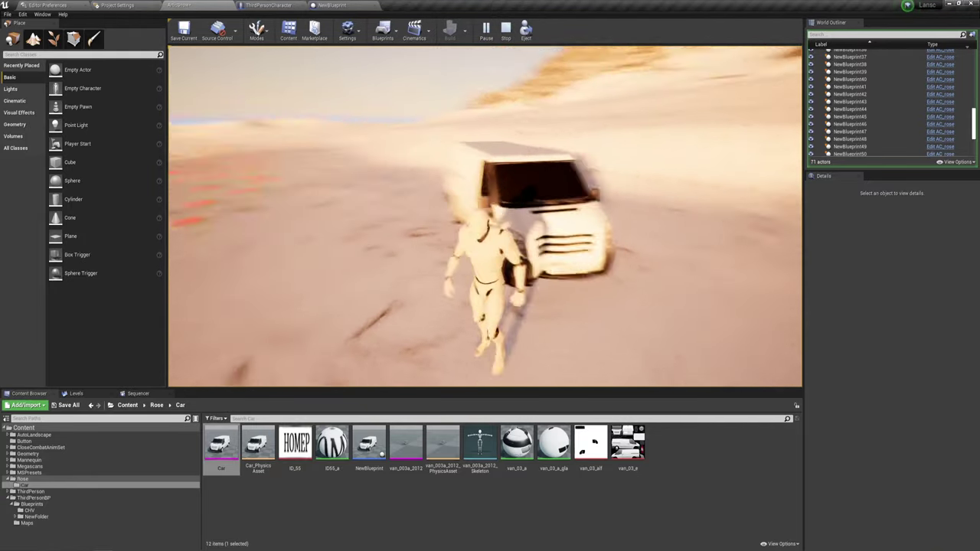
{"action": "key", "text": "a"}
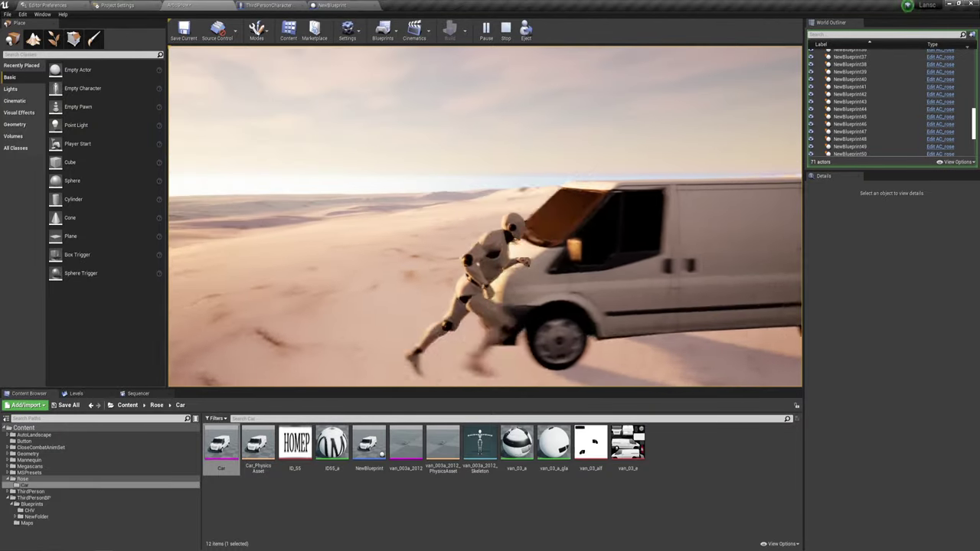
{"action": "key", "text": "w"}
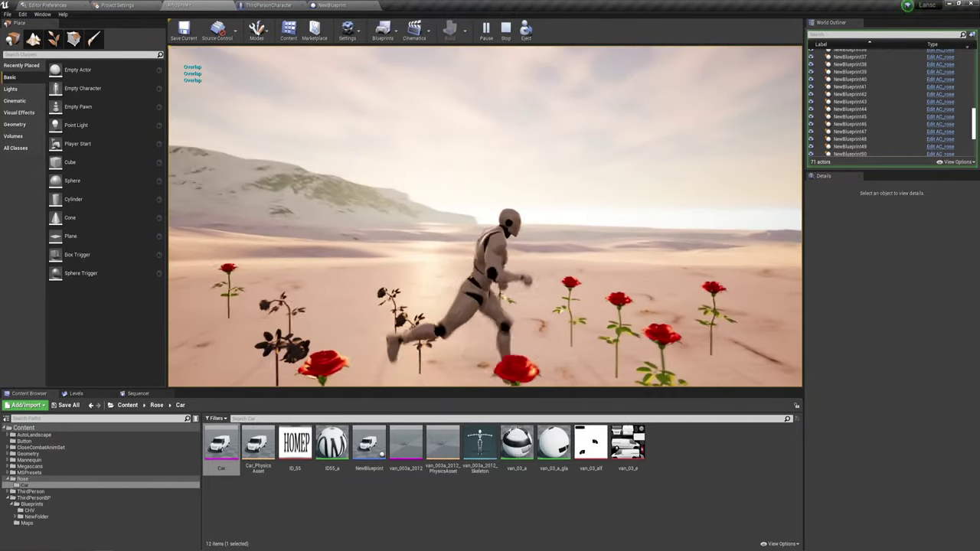
Stop the play session, select a rose, and open its AC_rose Blueprint event graph.
{"action": "key", "text": "Escape"}
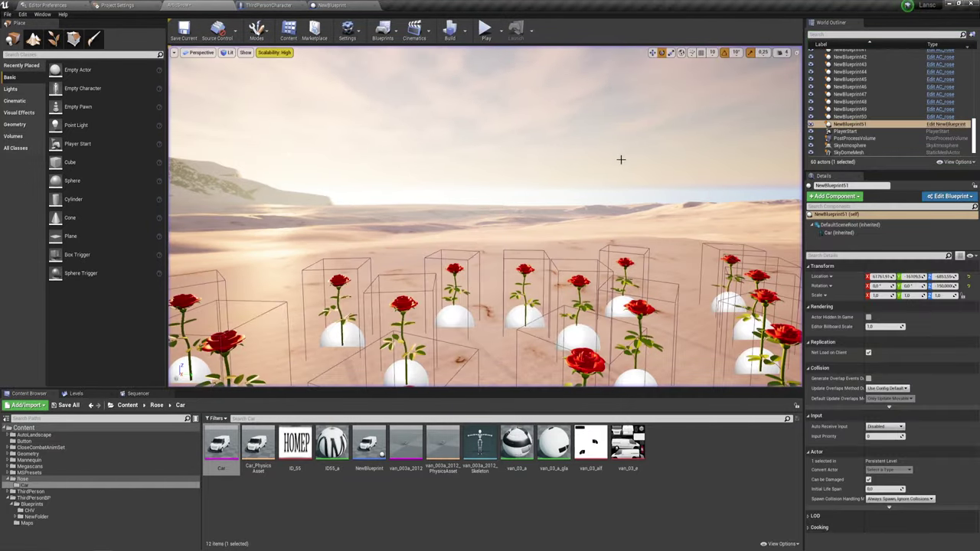
{"action": "right_click_drag", "start_coordinate": [534, 231], "coordinate": [536, 276]}
{"action": "left_click", "coordinate": [542, 282]}
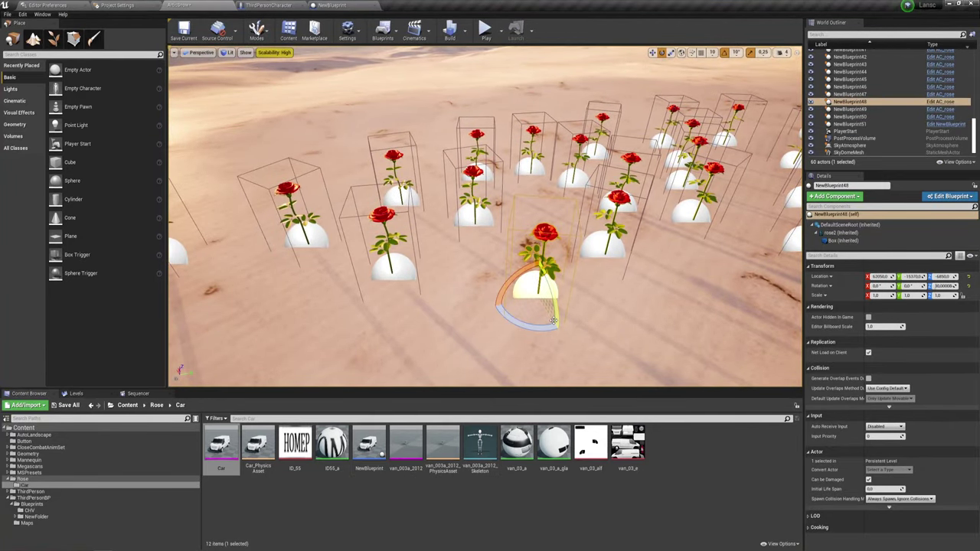
{"action": "left_click", "coordinate": [931, 102]}
{"action": "left_click", "coordinate": [947, 107]}
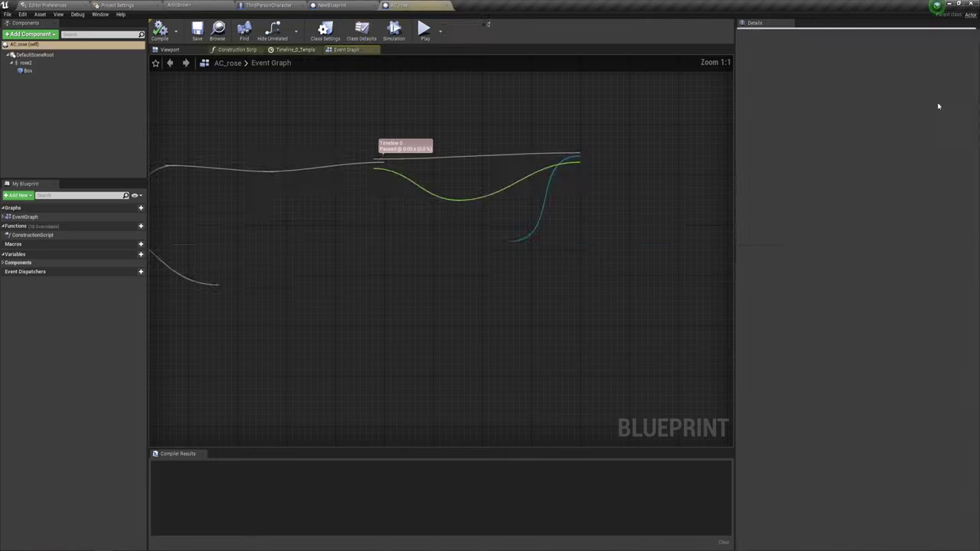
Select the Set Morph Target and Rose 2 nodes, then return to ArticSnow showing the Rose folder.
{"action": "right_click_drag", "start_coordinate": [516, 294], "coordinate": [439, 299]}
{"action": "left_click_drag", "start_coordinate": [438, 299], "coordinate": [598, 146]}
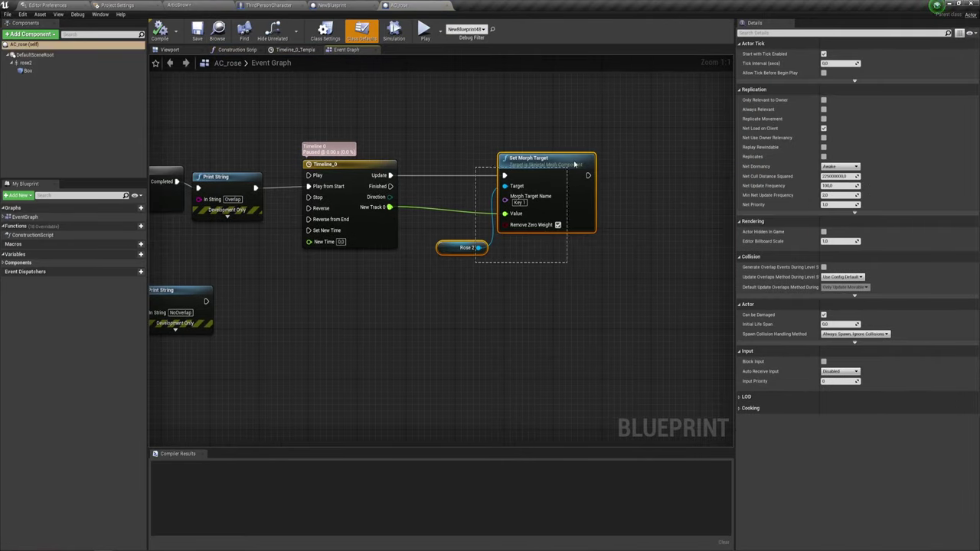
{"action": "left_click_drag", "start_coordinate": [439, 143], "coordinate": [535, 316]}
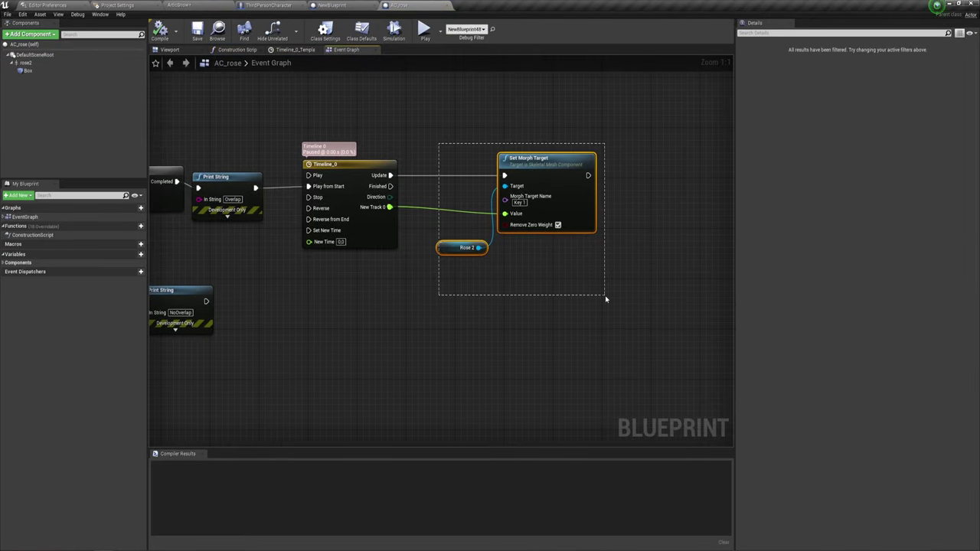
{"action": "right_click_drag", "start_coordinate": [635, 202], "coordinate": [567, 228]}
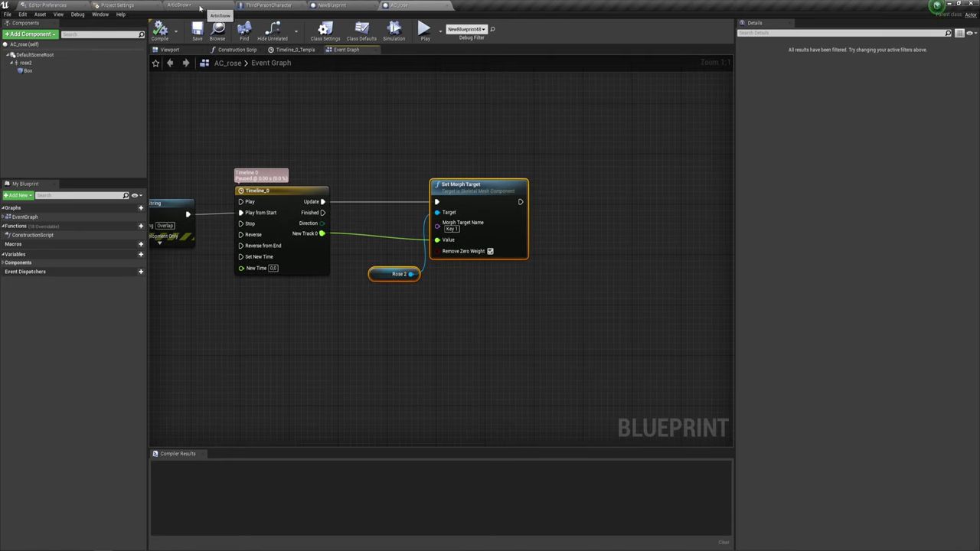
{"action": "left_click", "coordinate": [200, 8]}
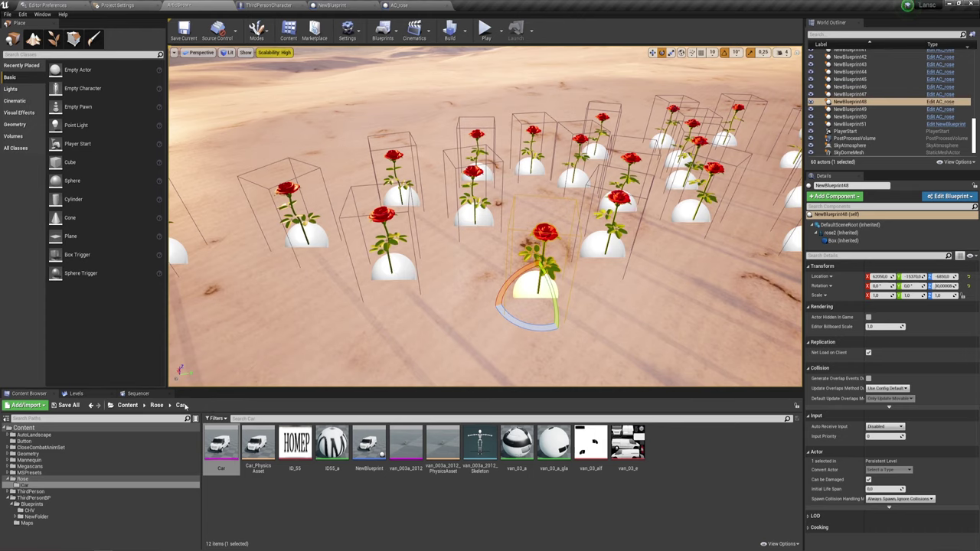
{"action": "left_click", "coordinate": [158, 406]}
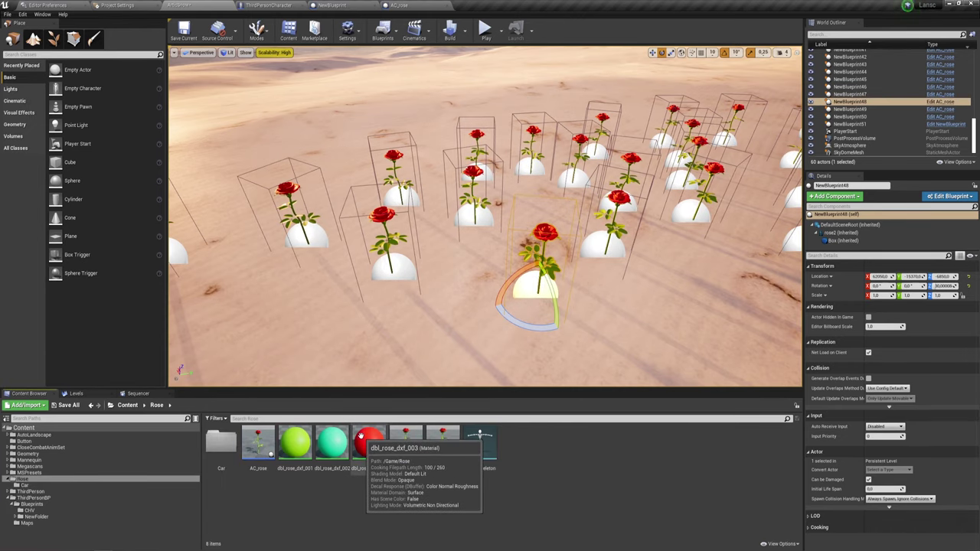
Open the dbl_rose_dxf_003 material and inspect its red colour Param node.
{"action": "double_click", "coordinate": [360, 437]}
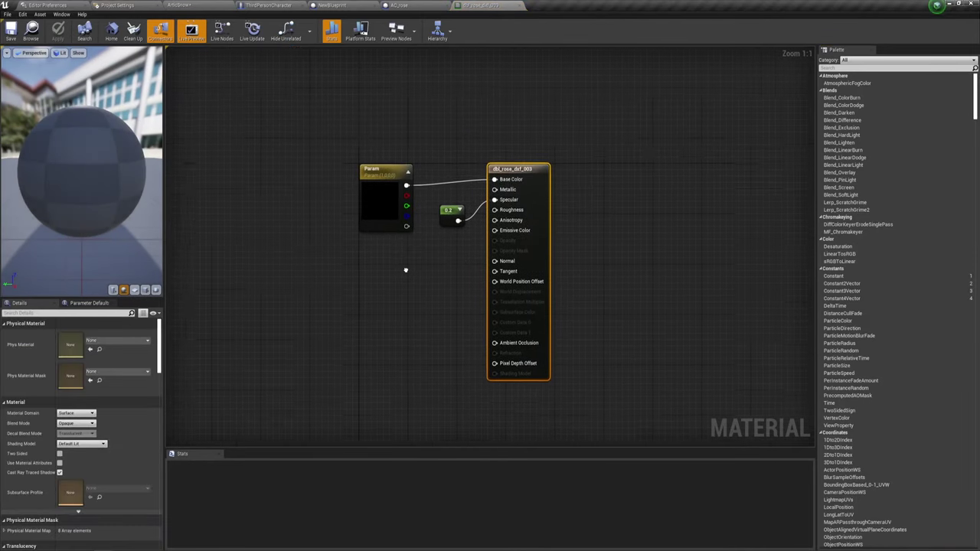
{"action": "left_click", "coordinate": [441, 218]}
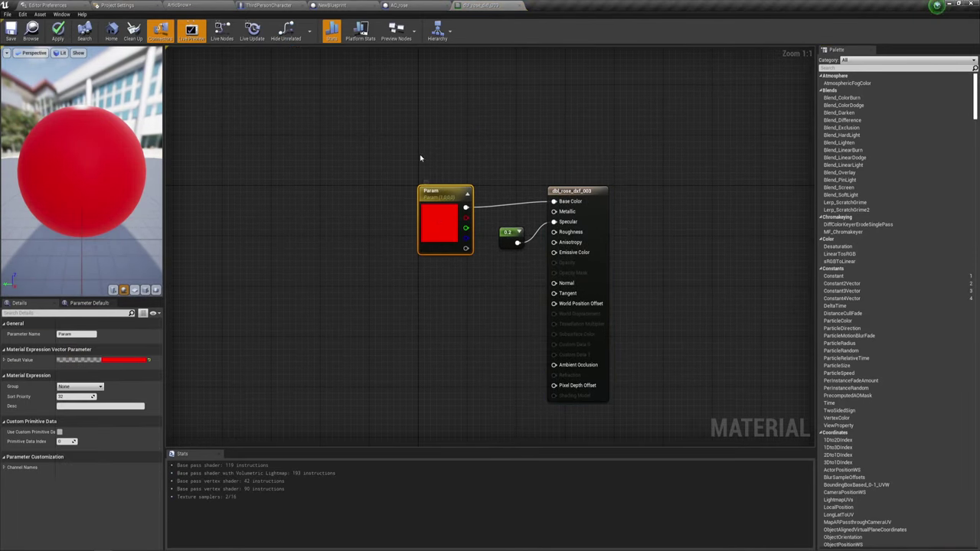
{"action": "left_click_drag", "start_coordinate": [487, 275], "coordinate": [485, 273]}
{"action": "left_click", "coordinate": [410, 212]}
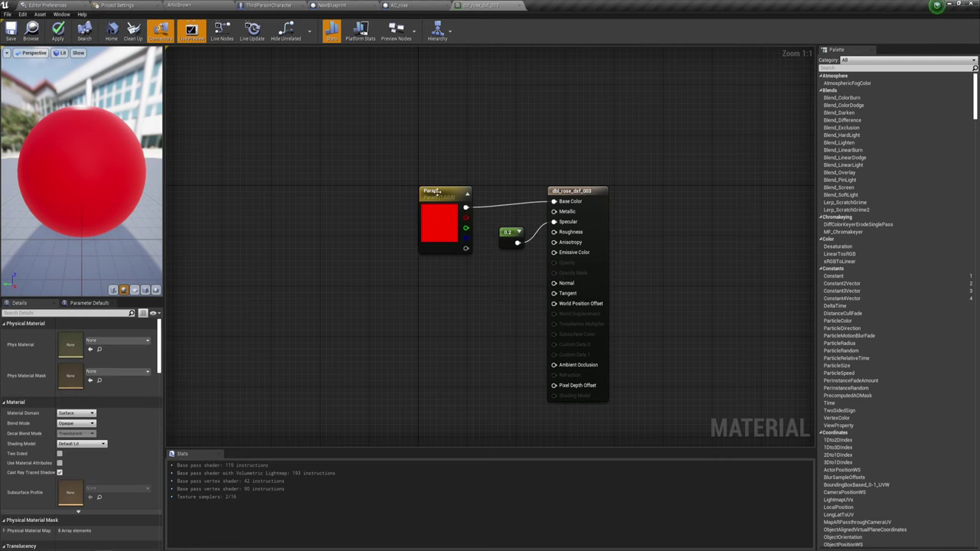
{"action": "left_click", "coordinate": [187, 4]}
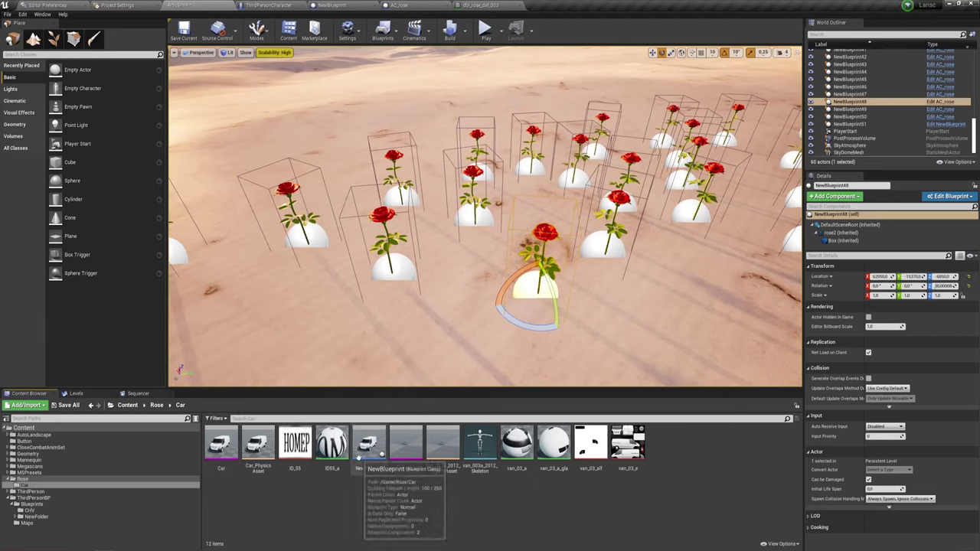
Inspect and close the van_03 texture, keep the rose material open, and return to ArticSnow.
{"action": "double_click", "coordinate": [628, 435]}
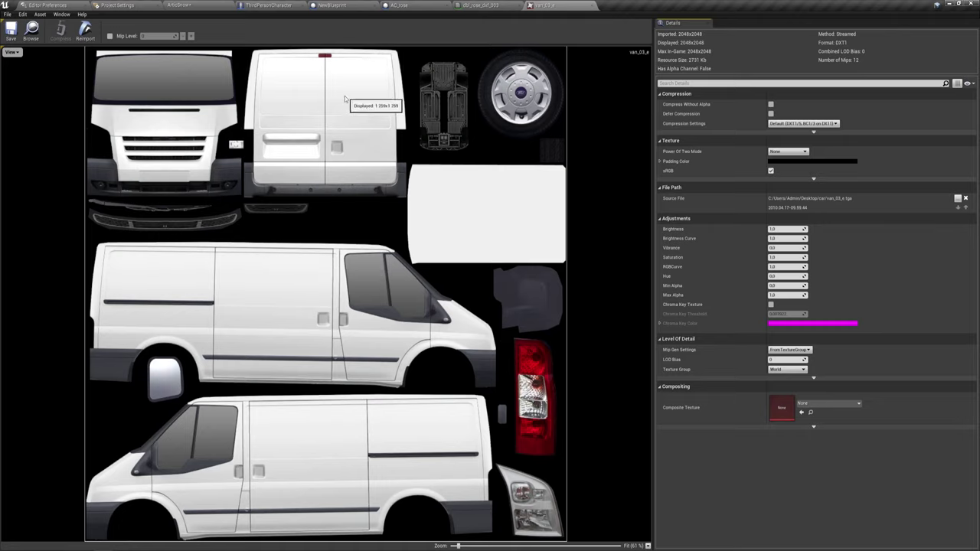
{"action": "left_click", "coordinate": [592, 6]}
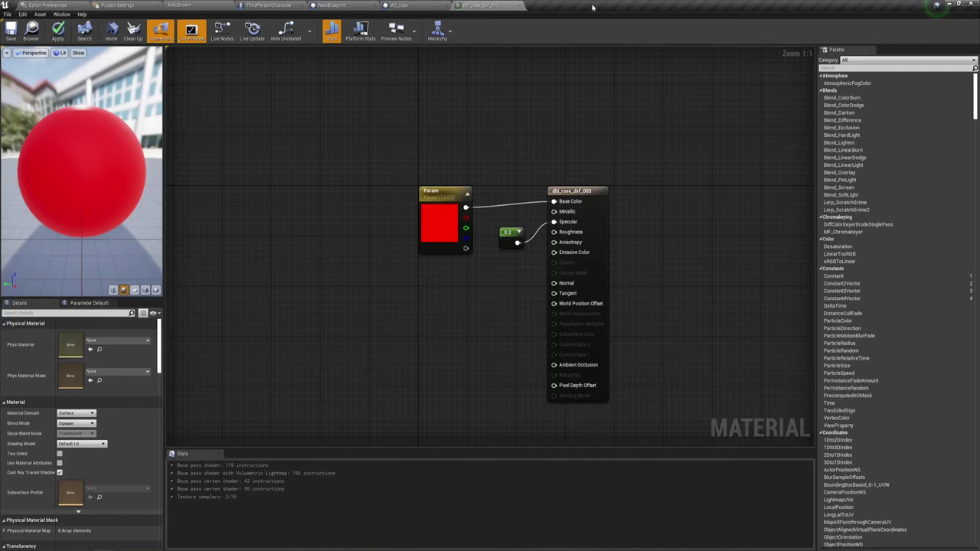
{"action": "left_click", "coordinate": [520, 6]}
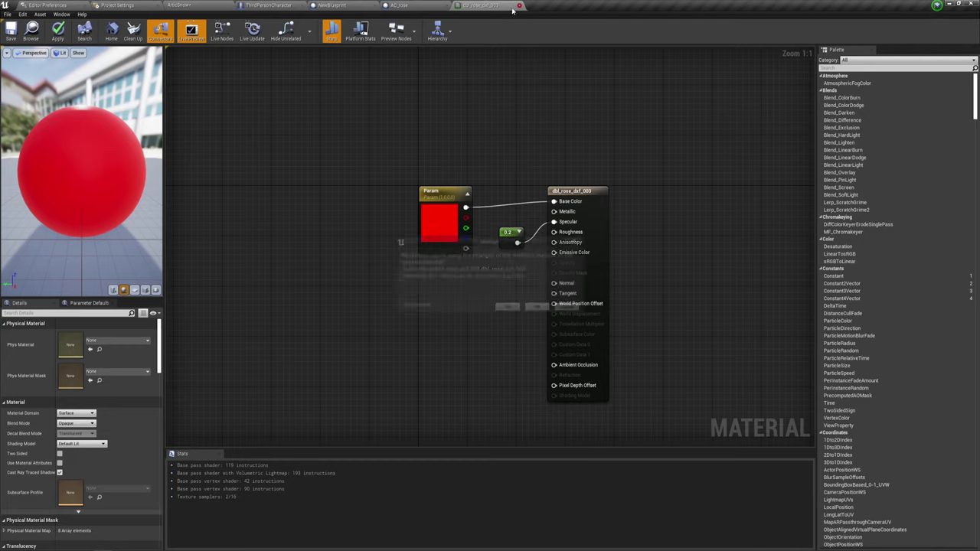
{"action": "left_click", "coordinate": [567, 308]}
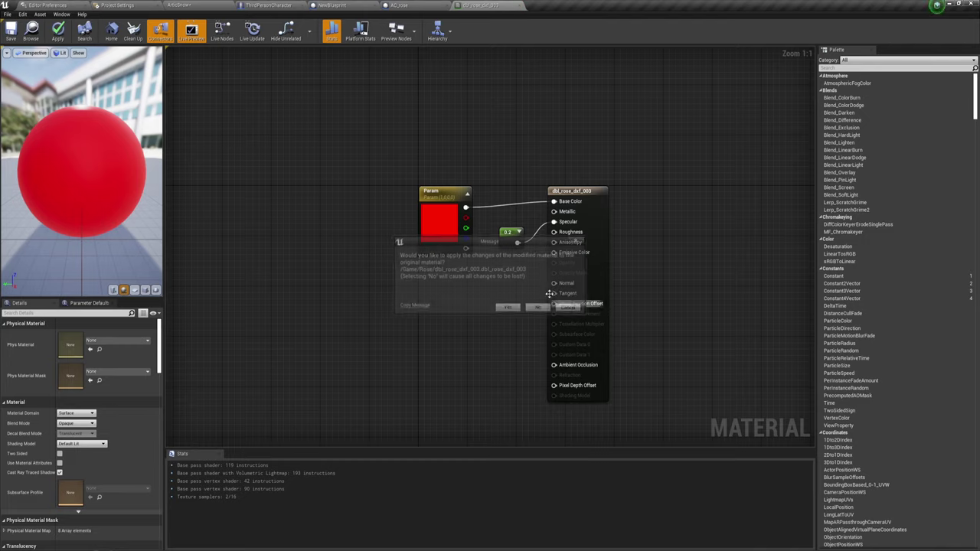
{"action": "left_click", "coordinate": [198, 7]}
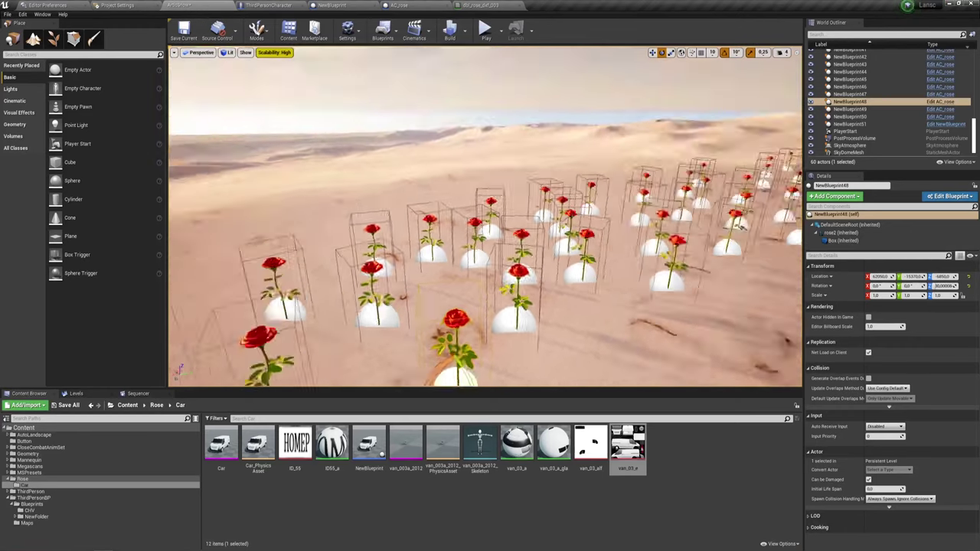
Fly the viewport camera over the red rose field toward the parked white van.
{"action": "right_click_drag", "start_coordinate": [486, 217], "coordinate": [485, 217]}
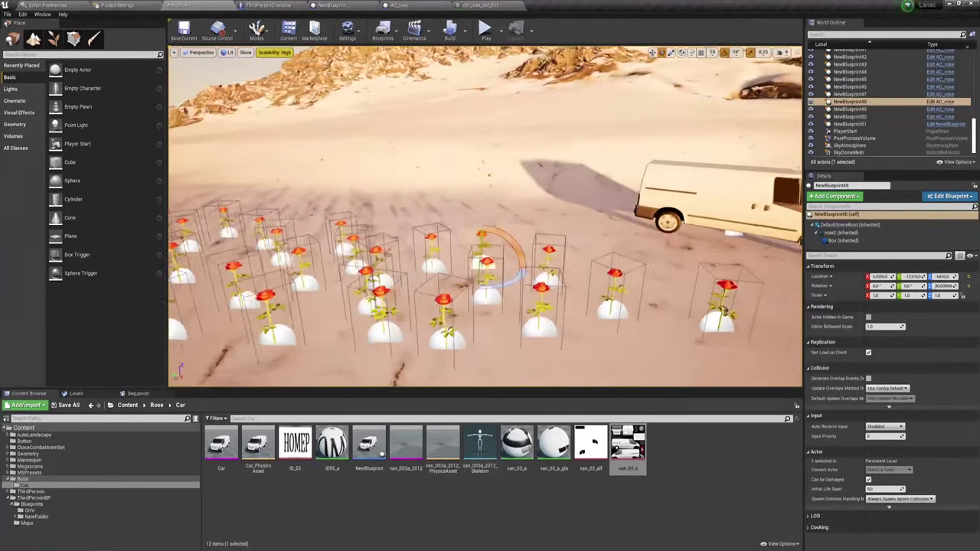